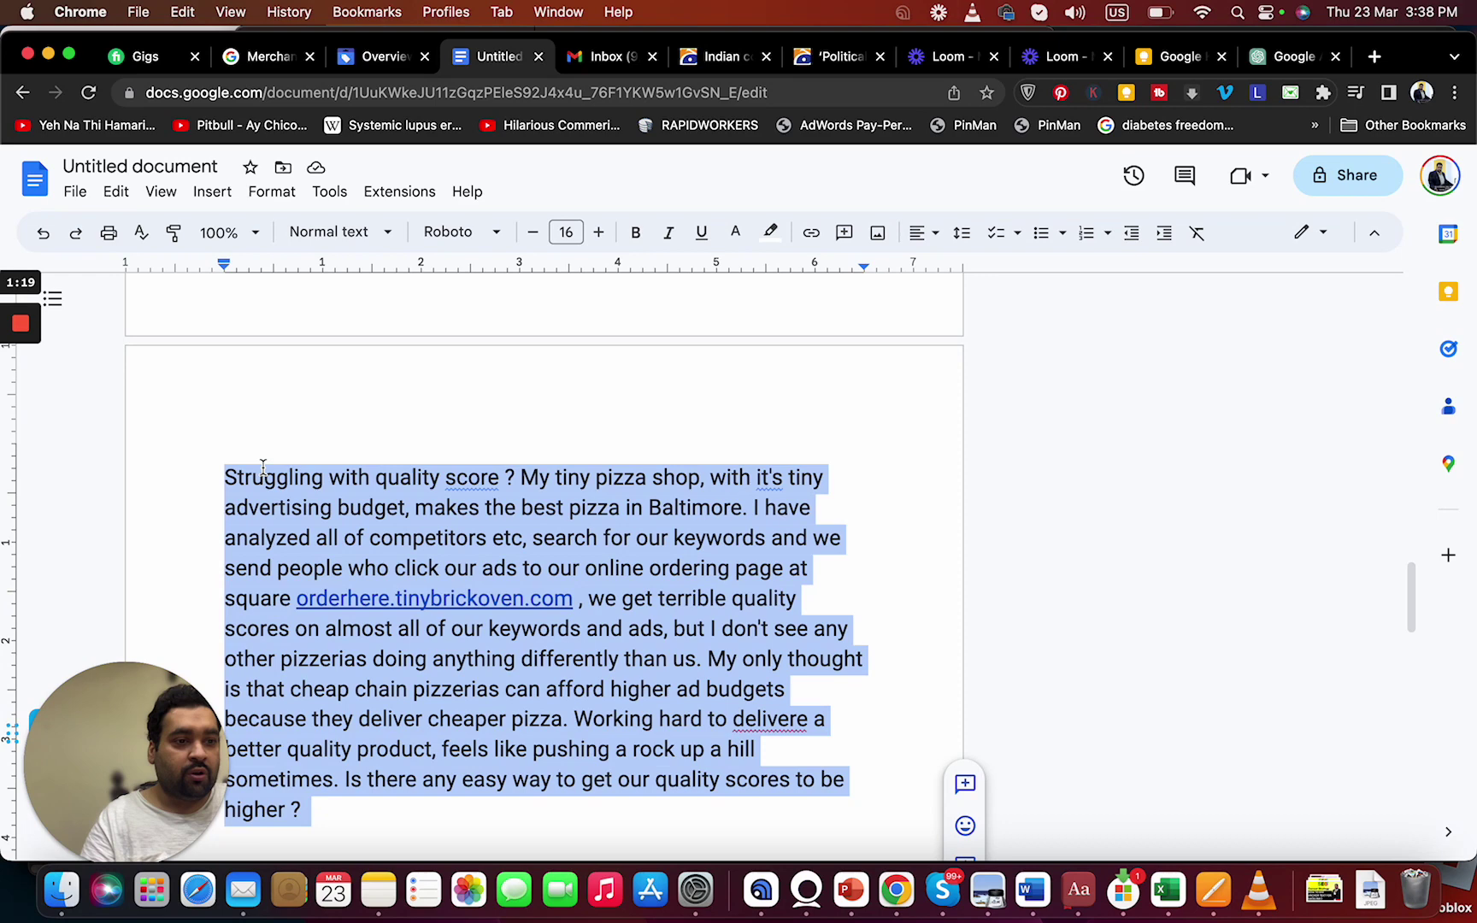
# - Open the orderhere.tinybrickoven.com ordering page in a new tab, then return to the question
pyautogui.click(527, 575)
pyautogui.click(300, 600)
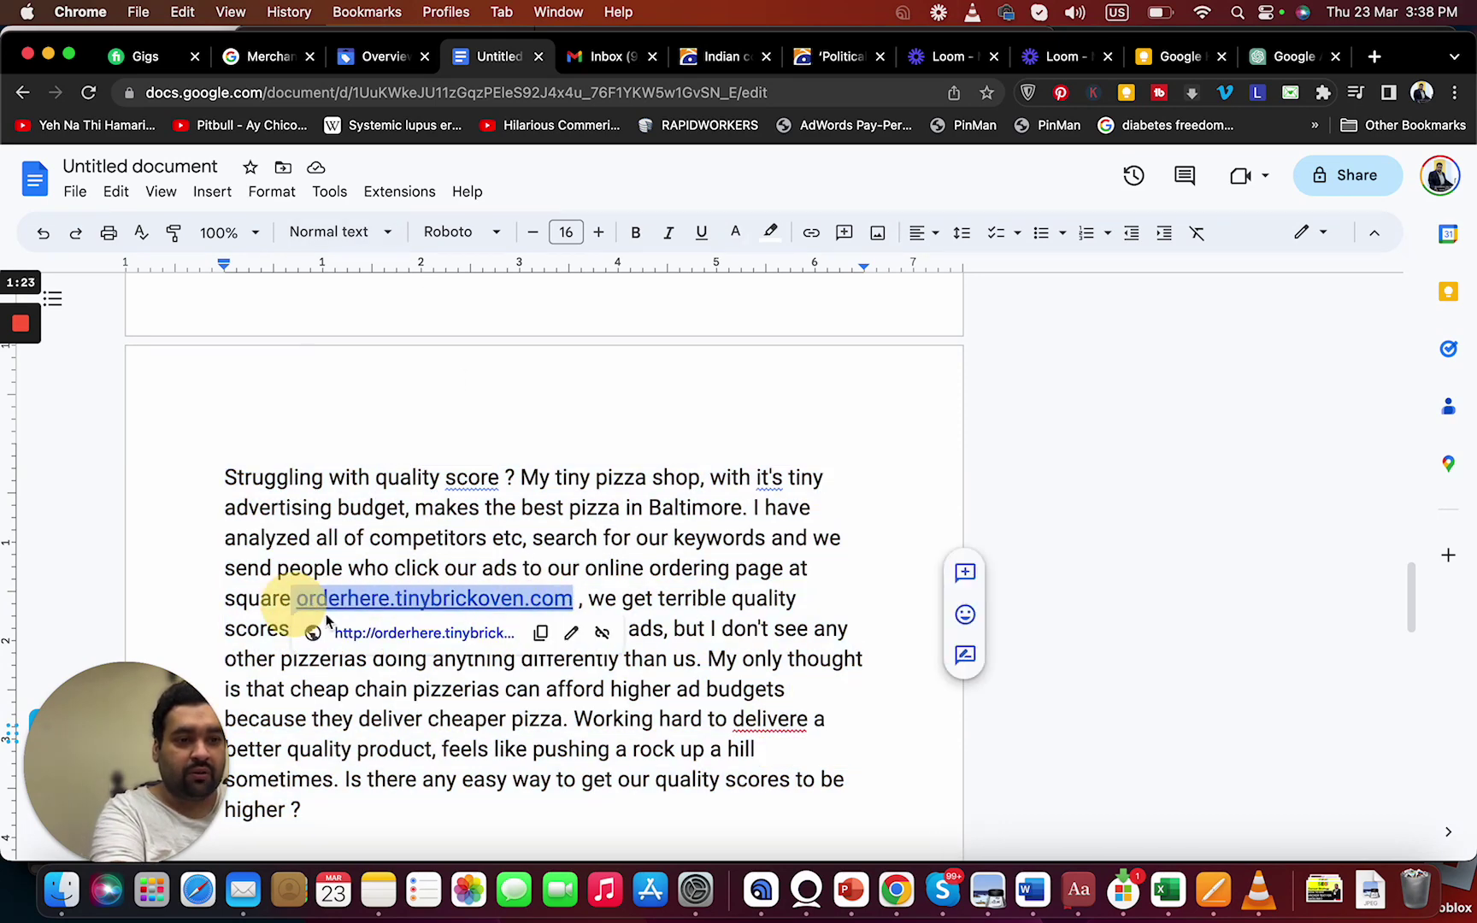
pyautogui.click(386, 633)
pyautogui.click(468, 58)
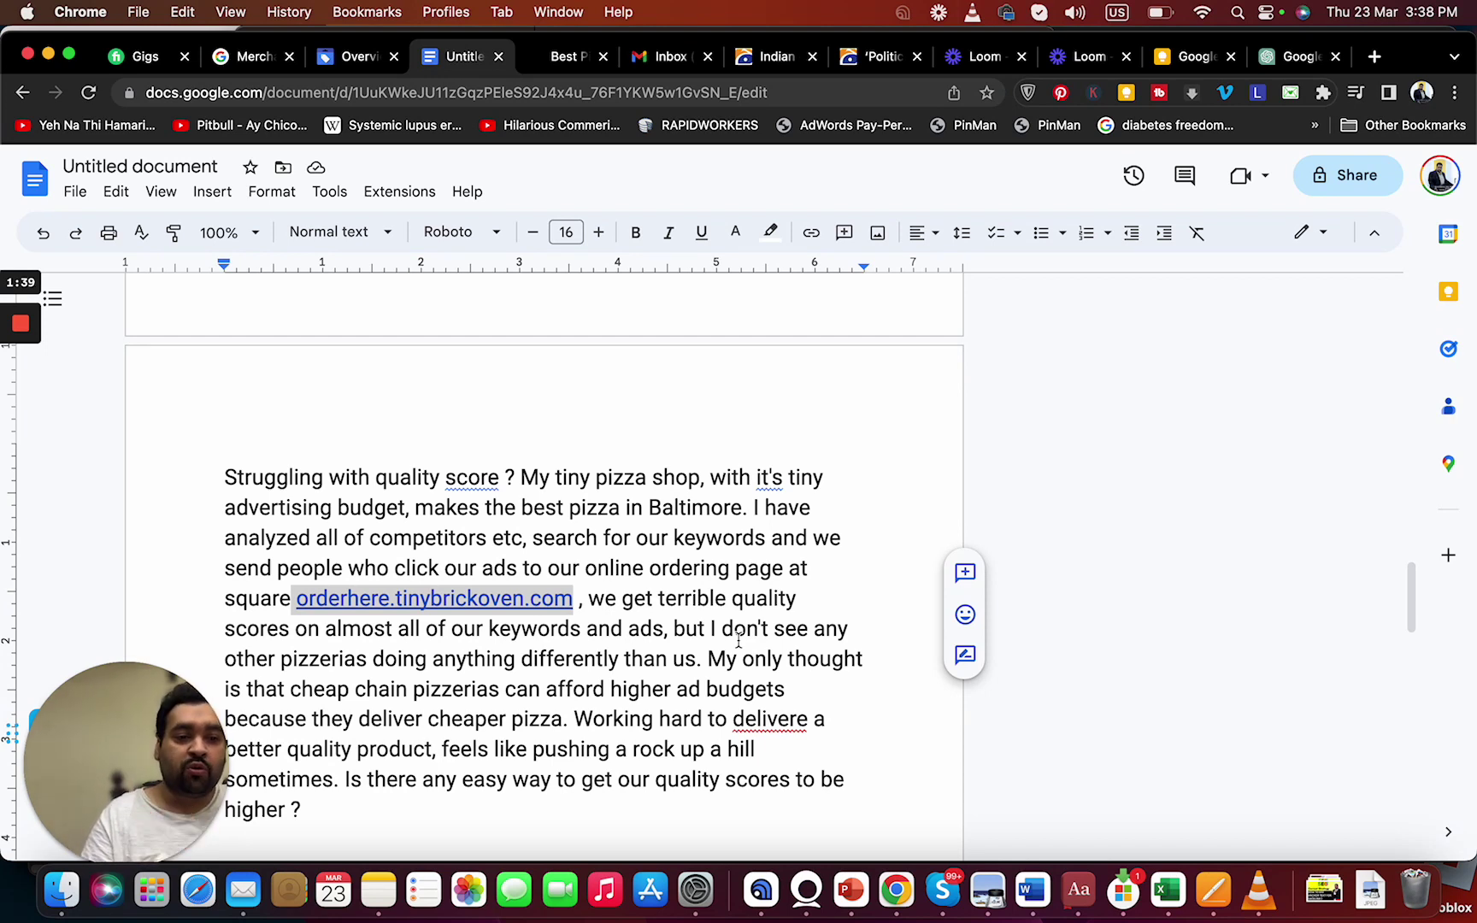
# - View the Tiny Brick Oven pickup menu, dismiss the wings promo popup, and return to the doc
pyautogui.click(545, 60)
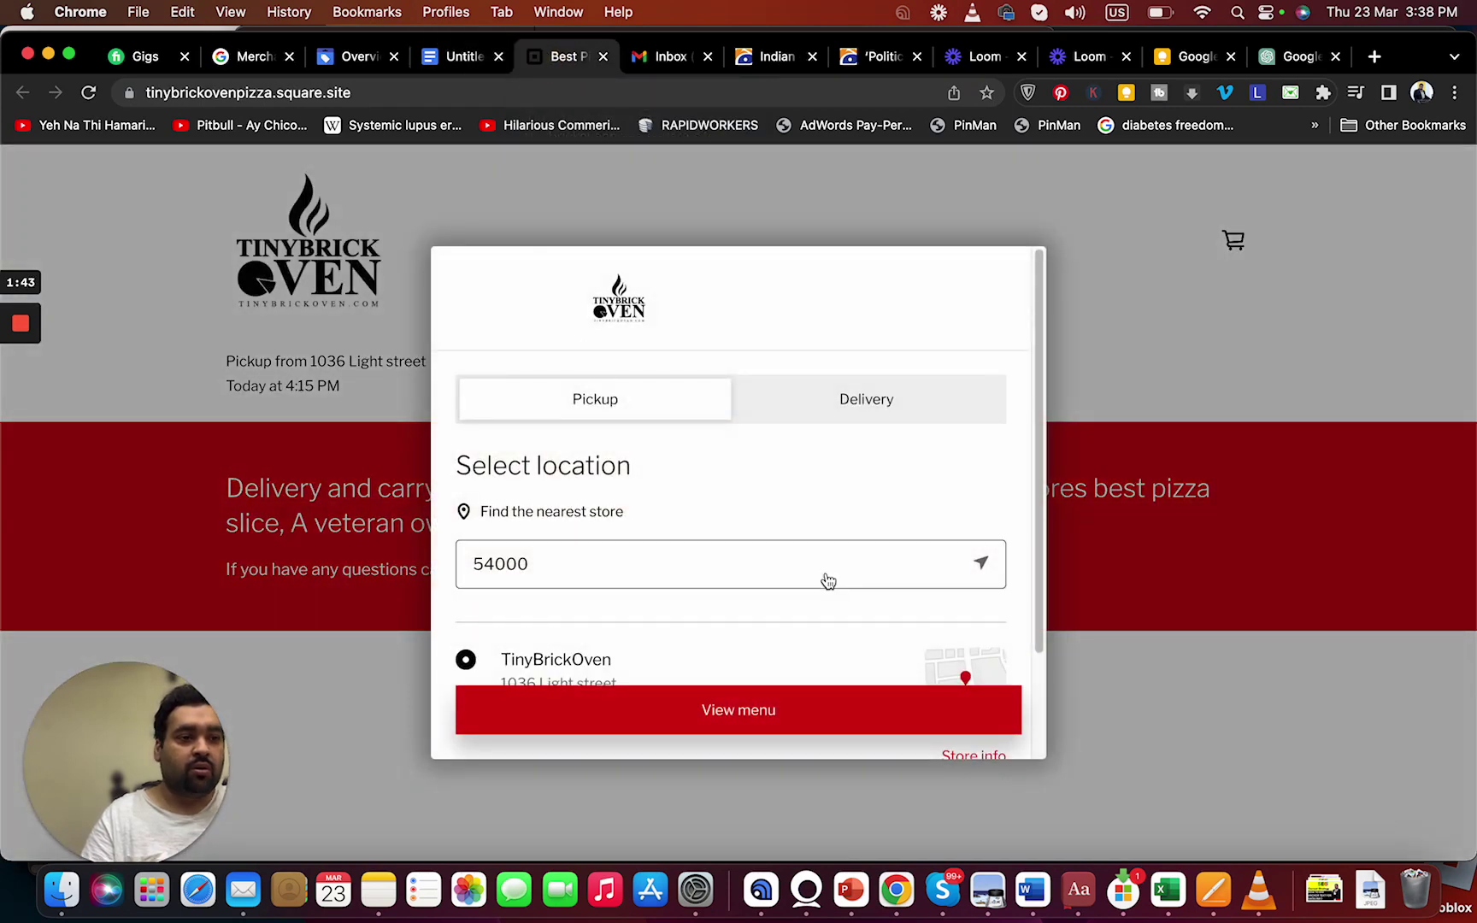
pyautogui.click(818, 714)
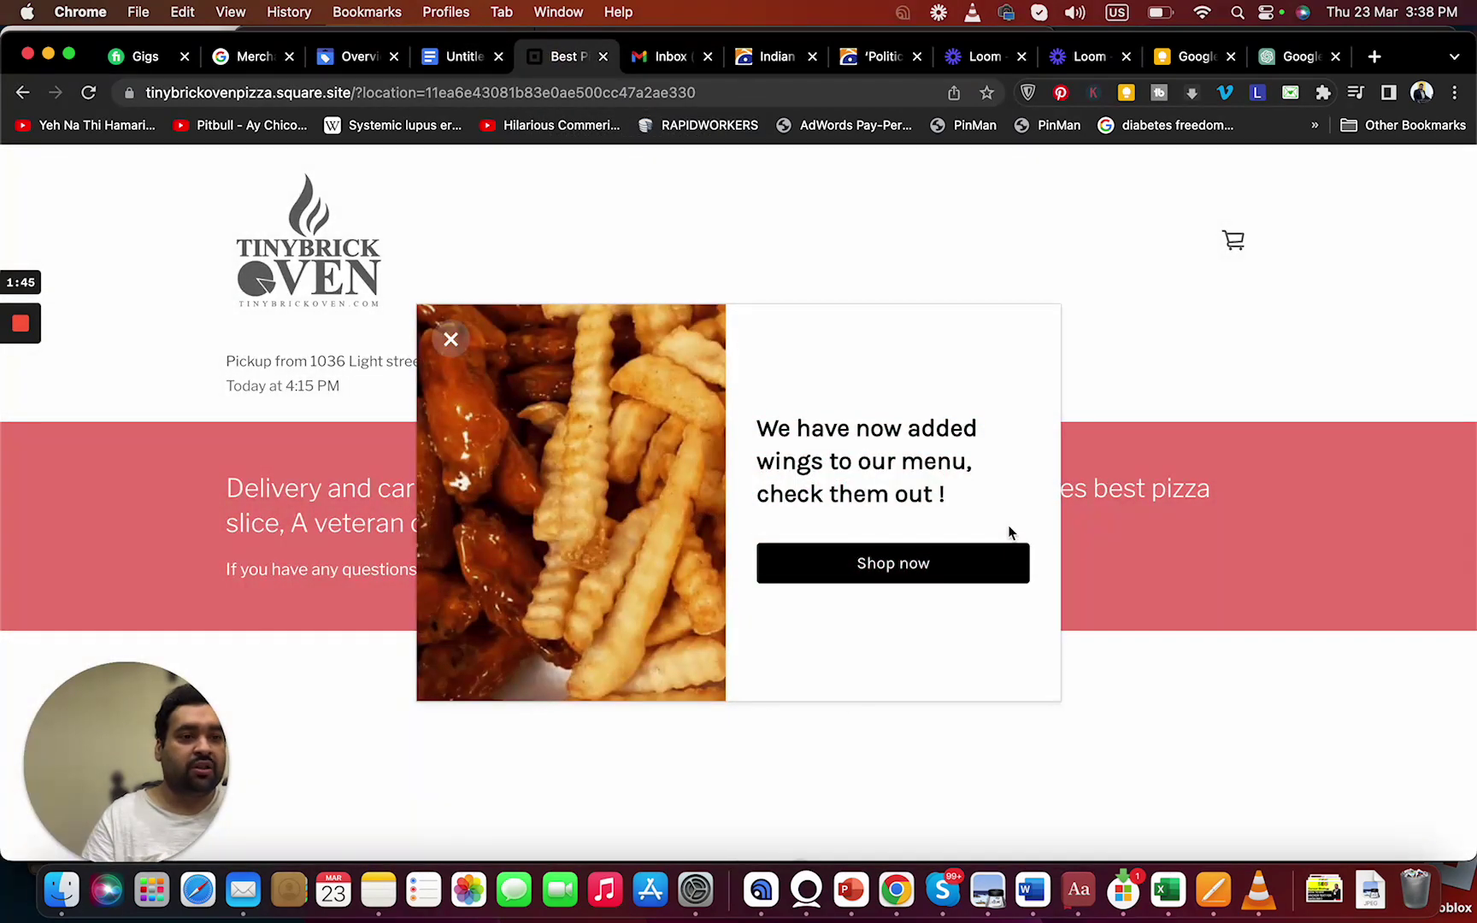
pyautogui.click(451, 341)
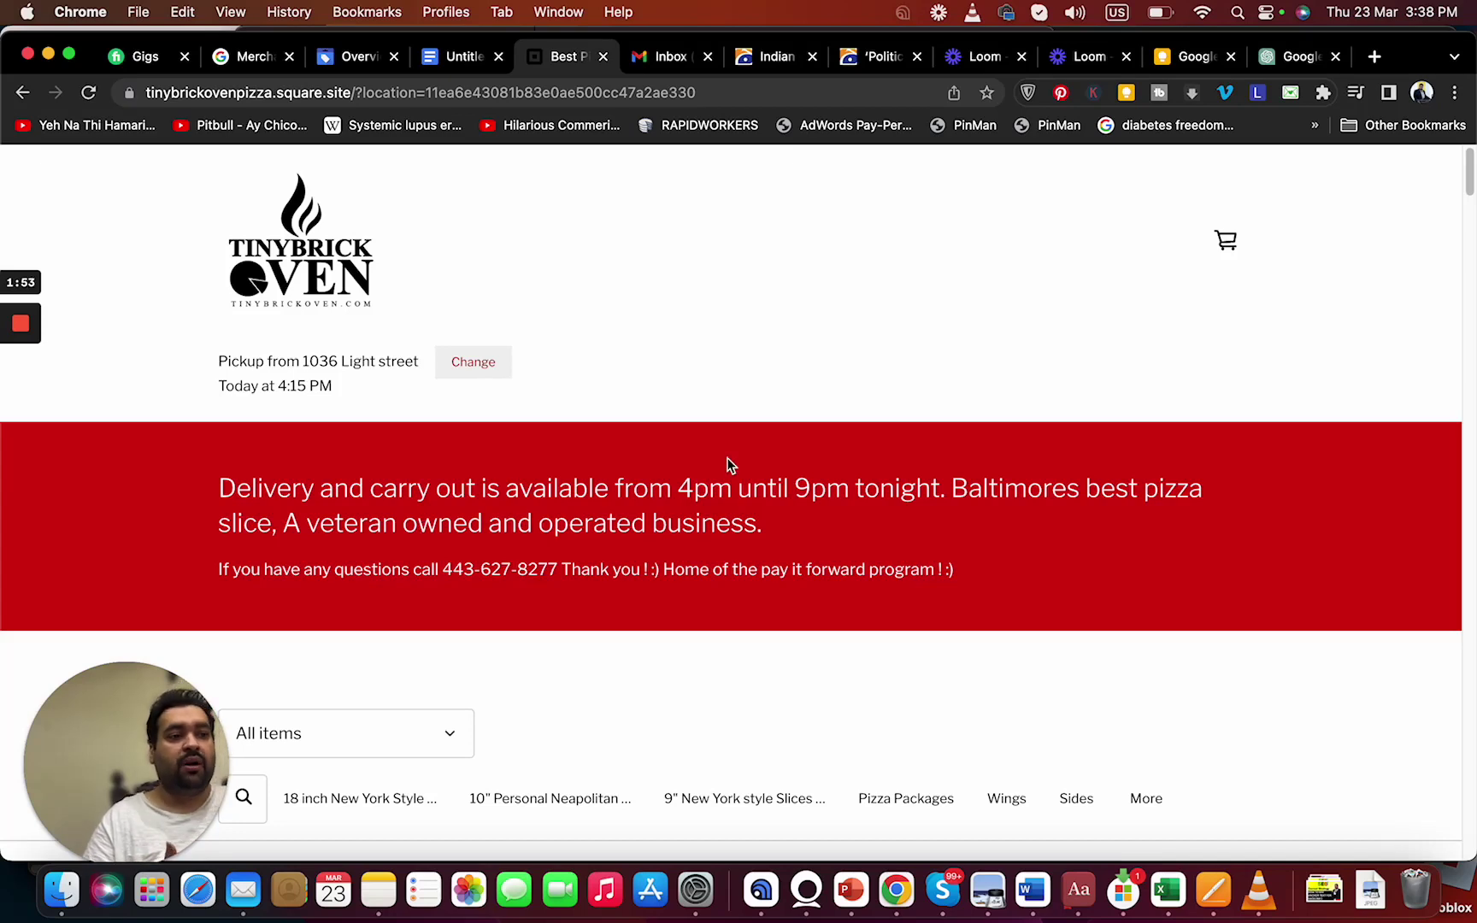
pyautogui.click(460, 68)
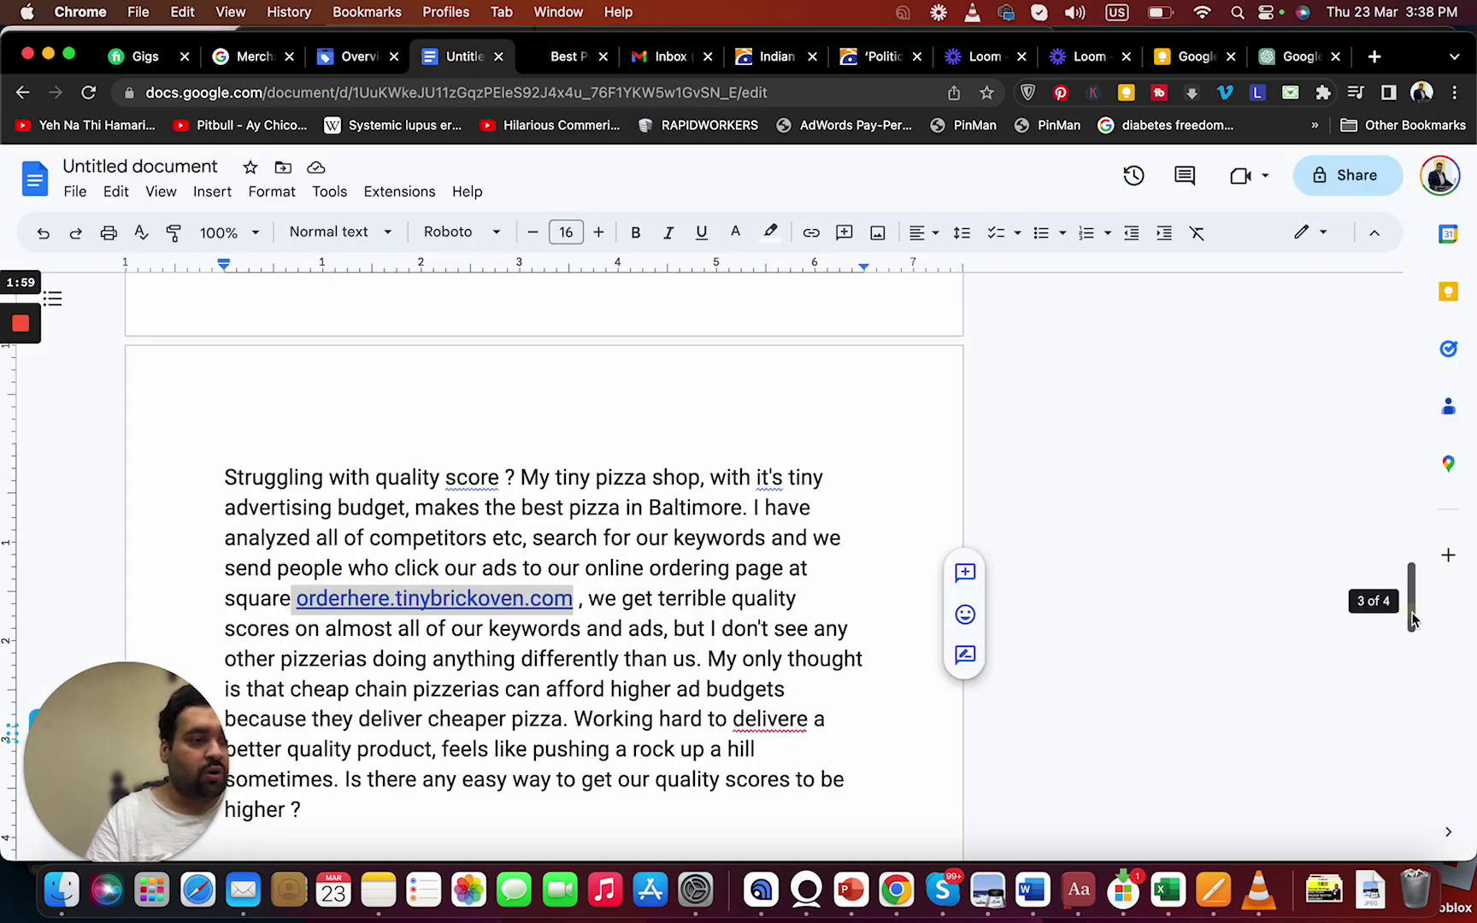
# - Below the question, type 'Campaign with Timing schedules.'
pyautogui.scroll(-1, 1412, 620)
pyautogui.doubleClick(500, 765)
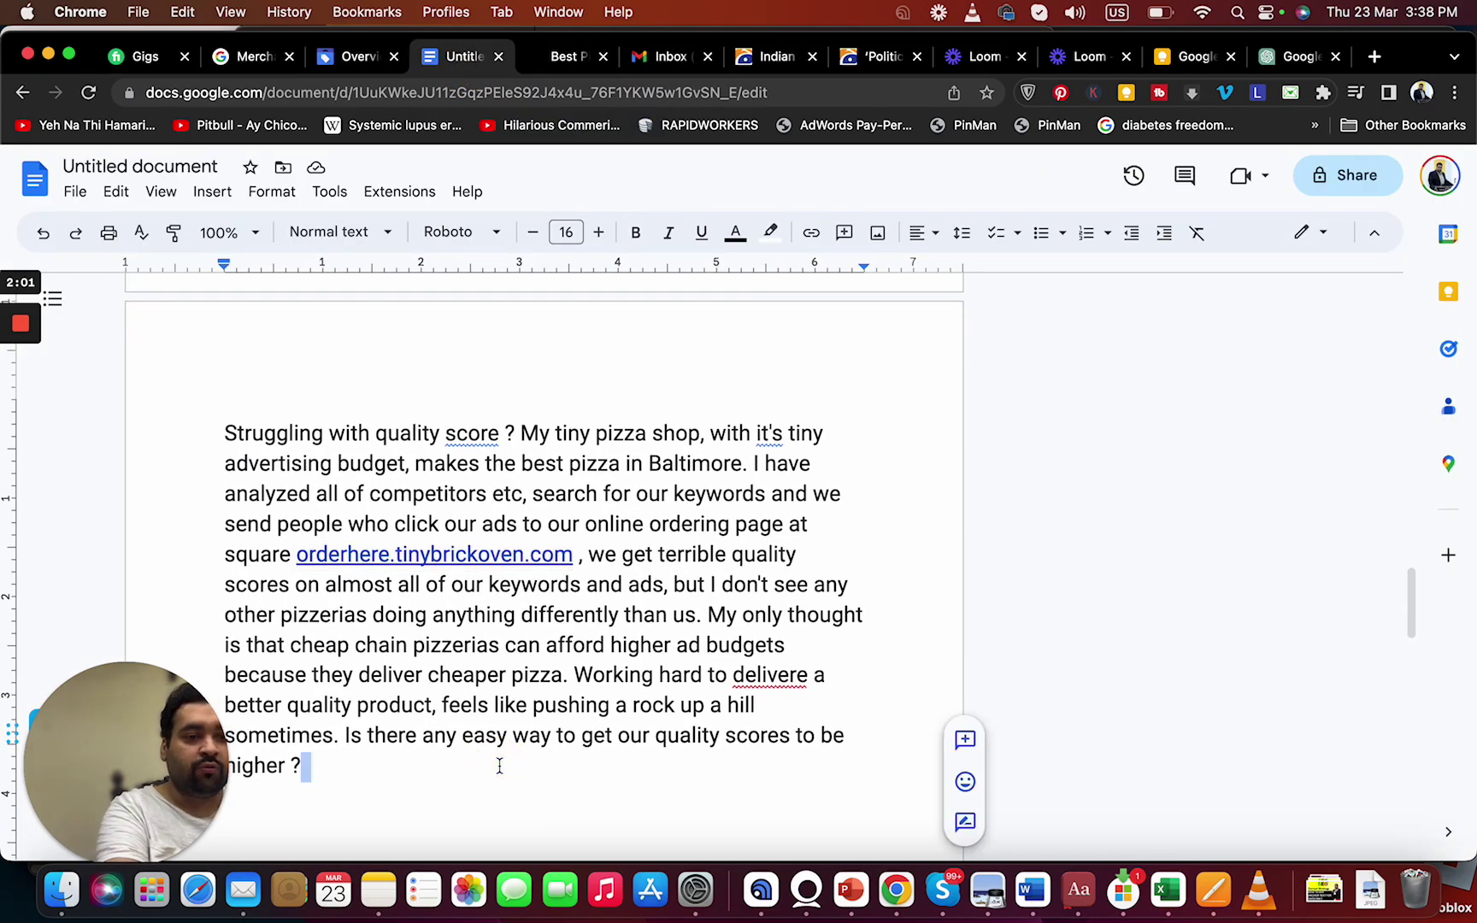
pyautogui.moveTo(126, 761); pyautogui.dragTo(1384, 7)
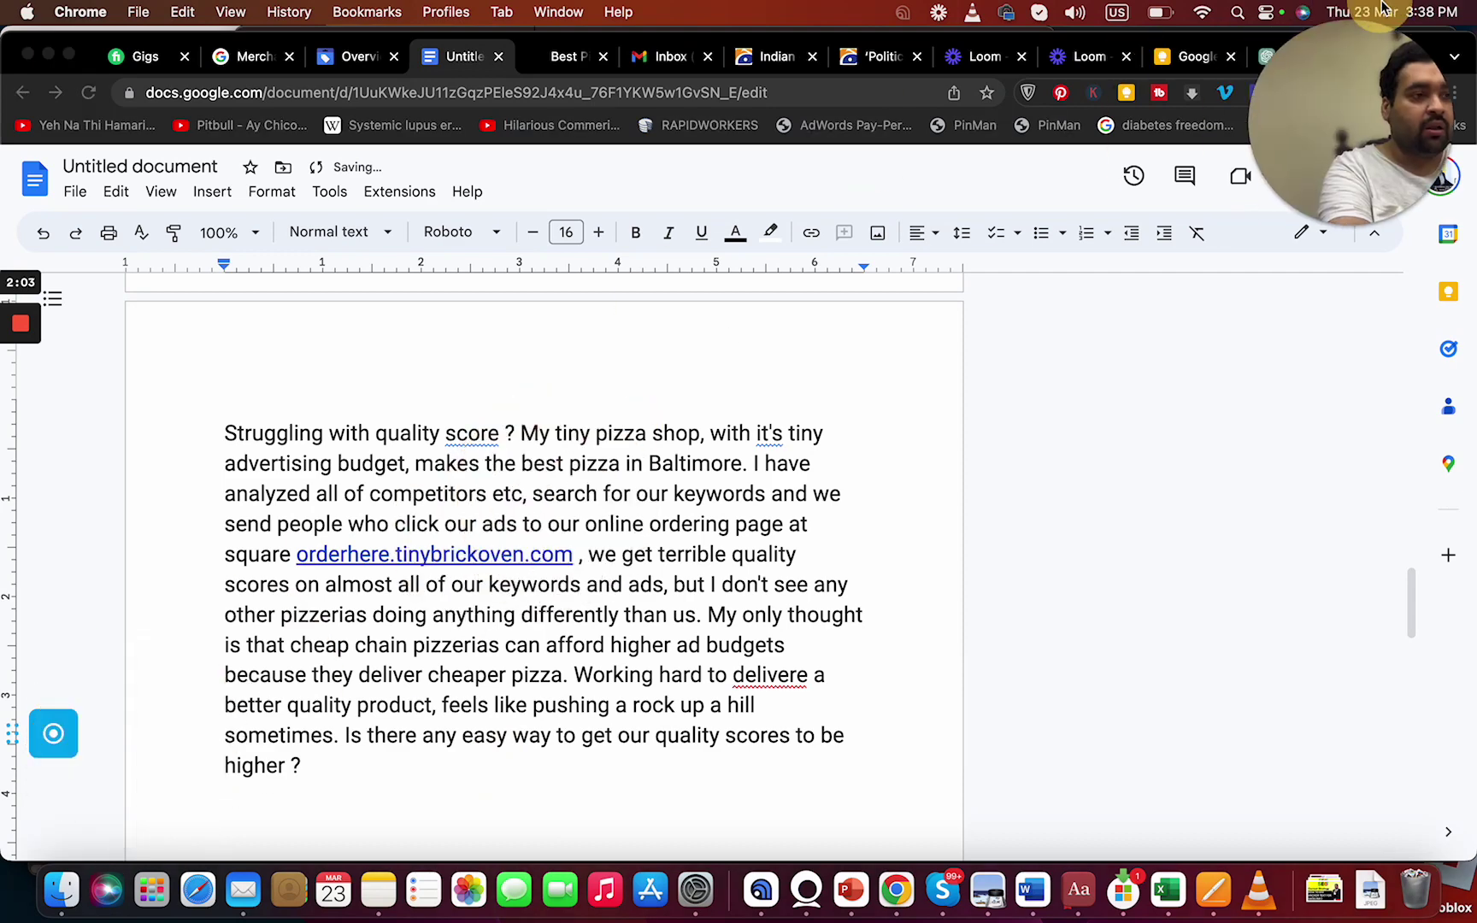
pyautogui.click(246, 796)
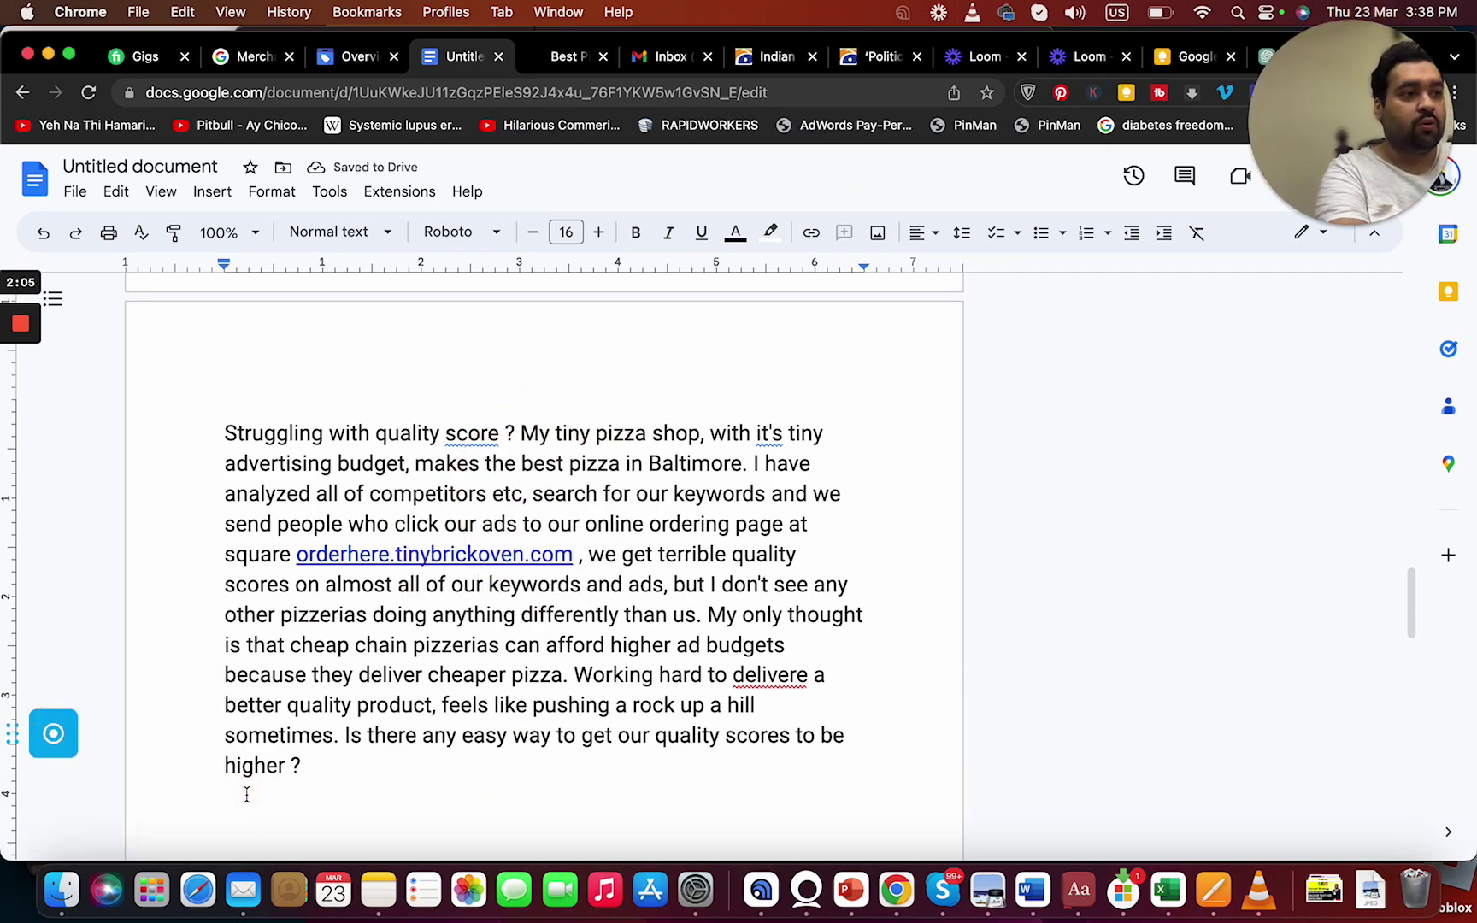
pyautogui.click(1354, 171)
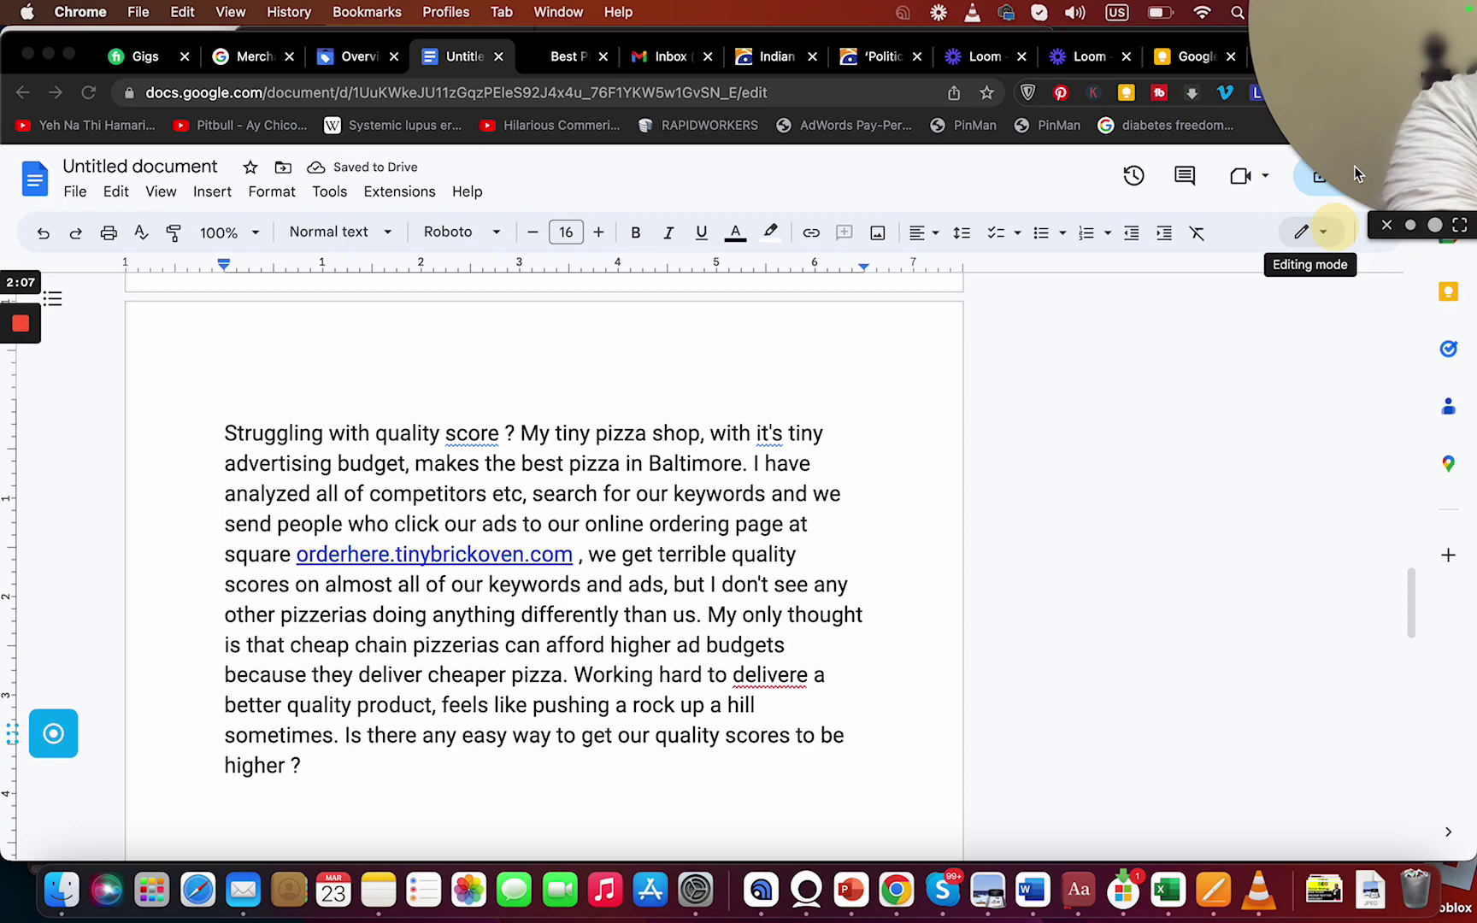
pyautogui.moveTo(1354, 174); pyautogui.dragTo(1297, 759)
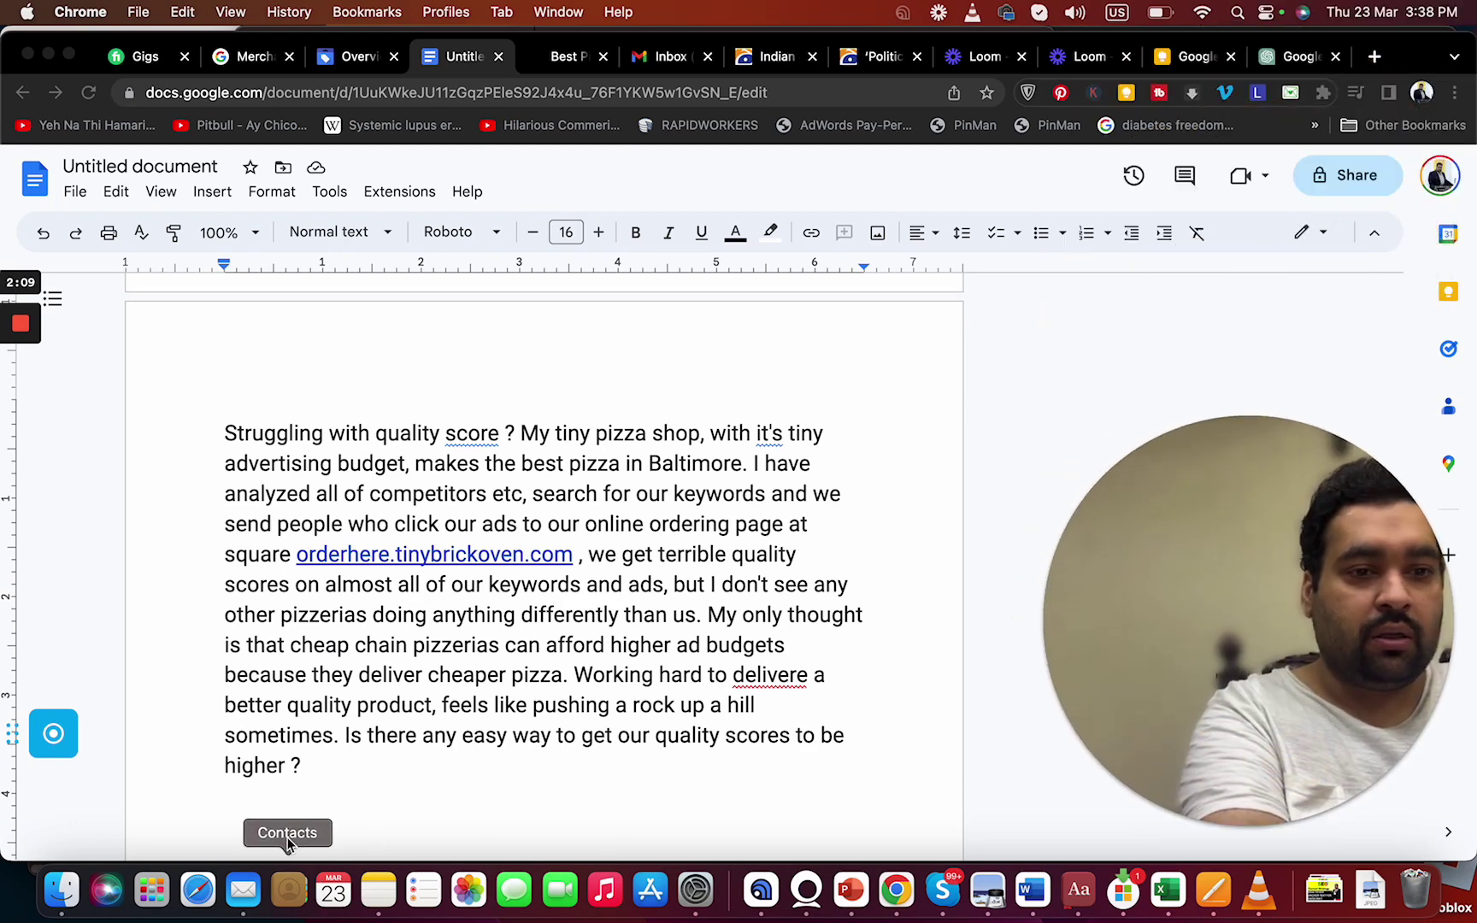
pyautogui.click(280, 824)
pyautogui.write('Campaign')
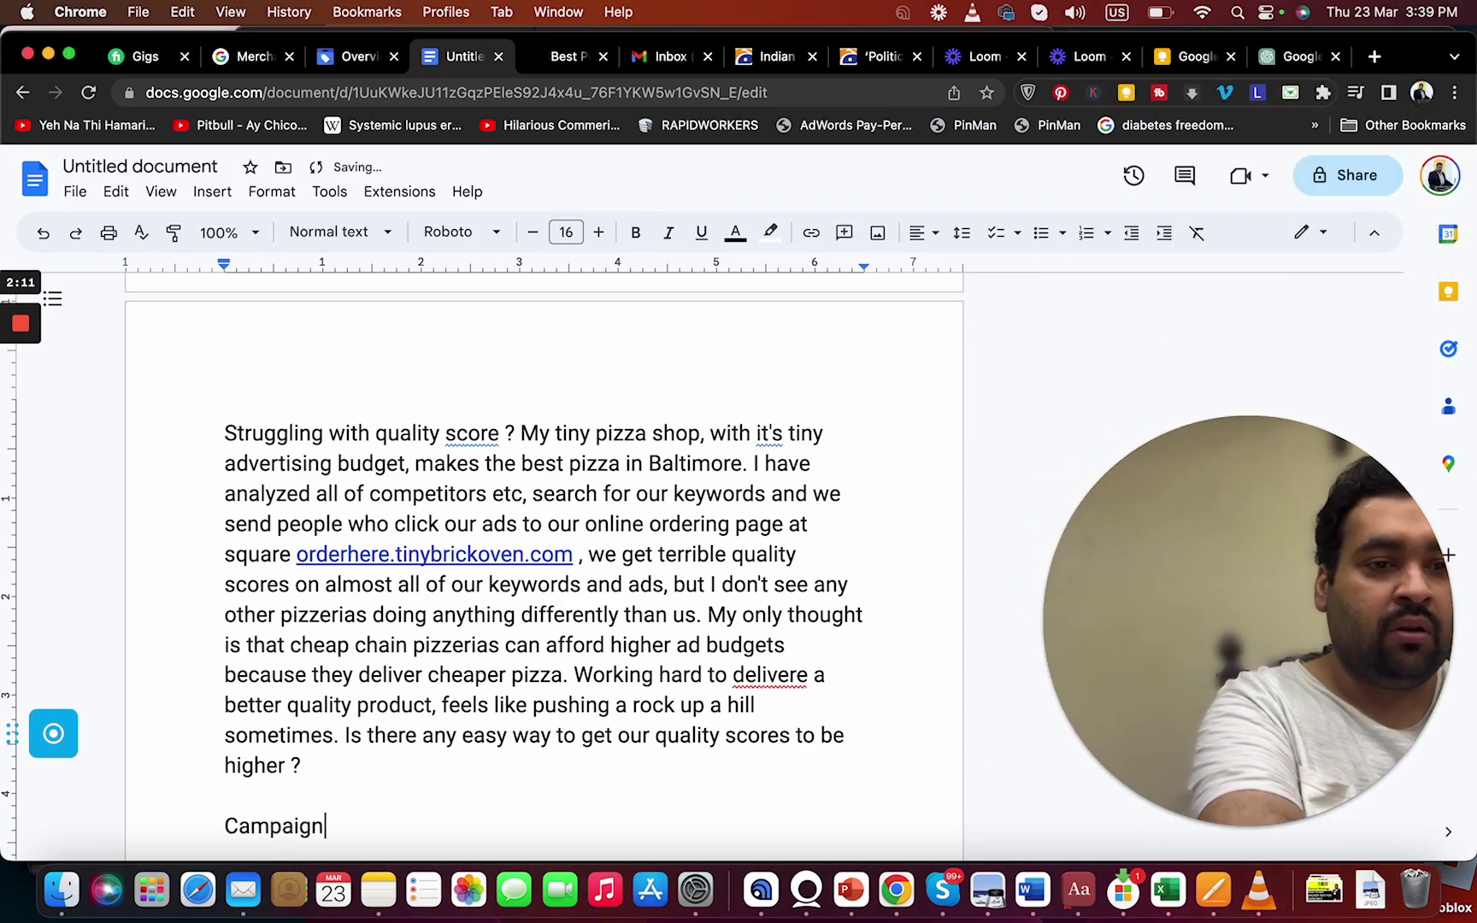
pyautogui.write(' with Tim')
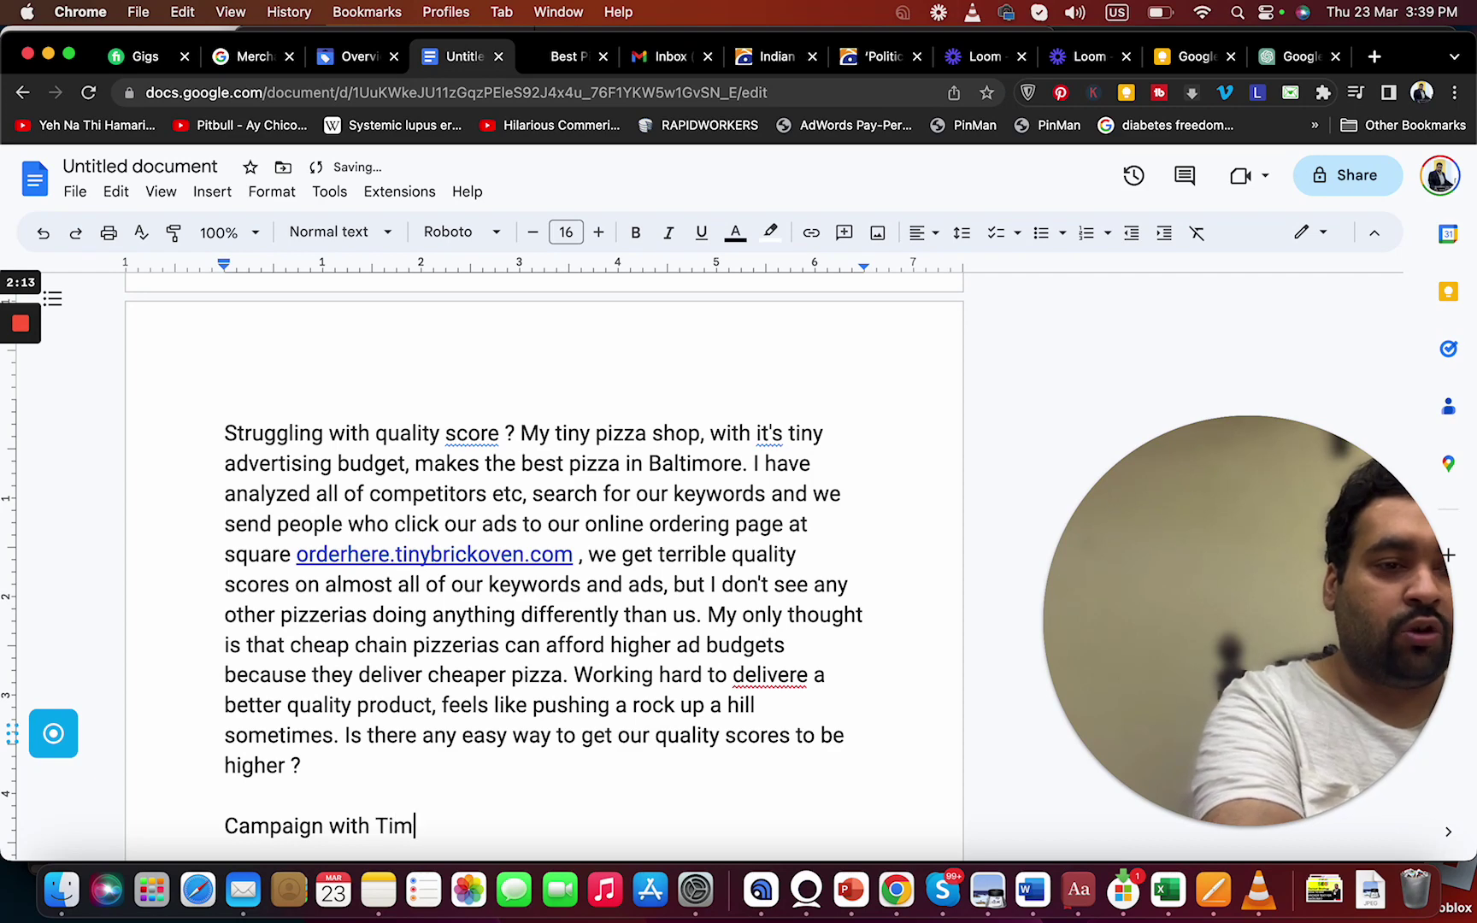
pyautogui.write('ing schedule')
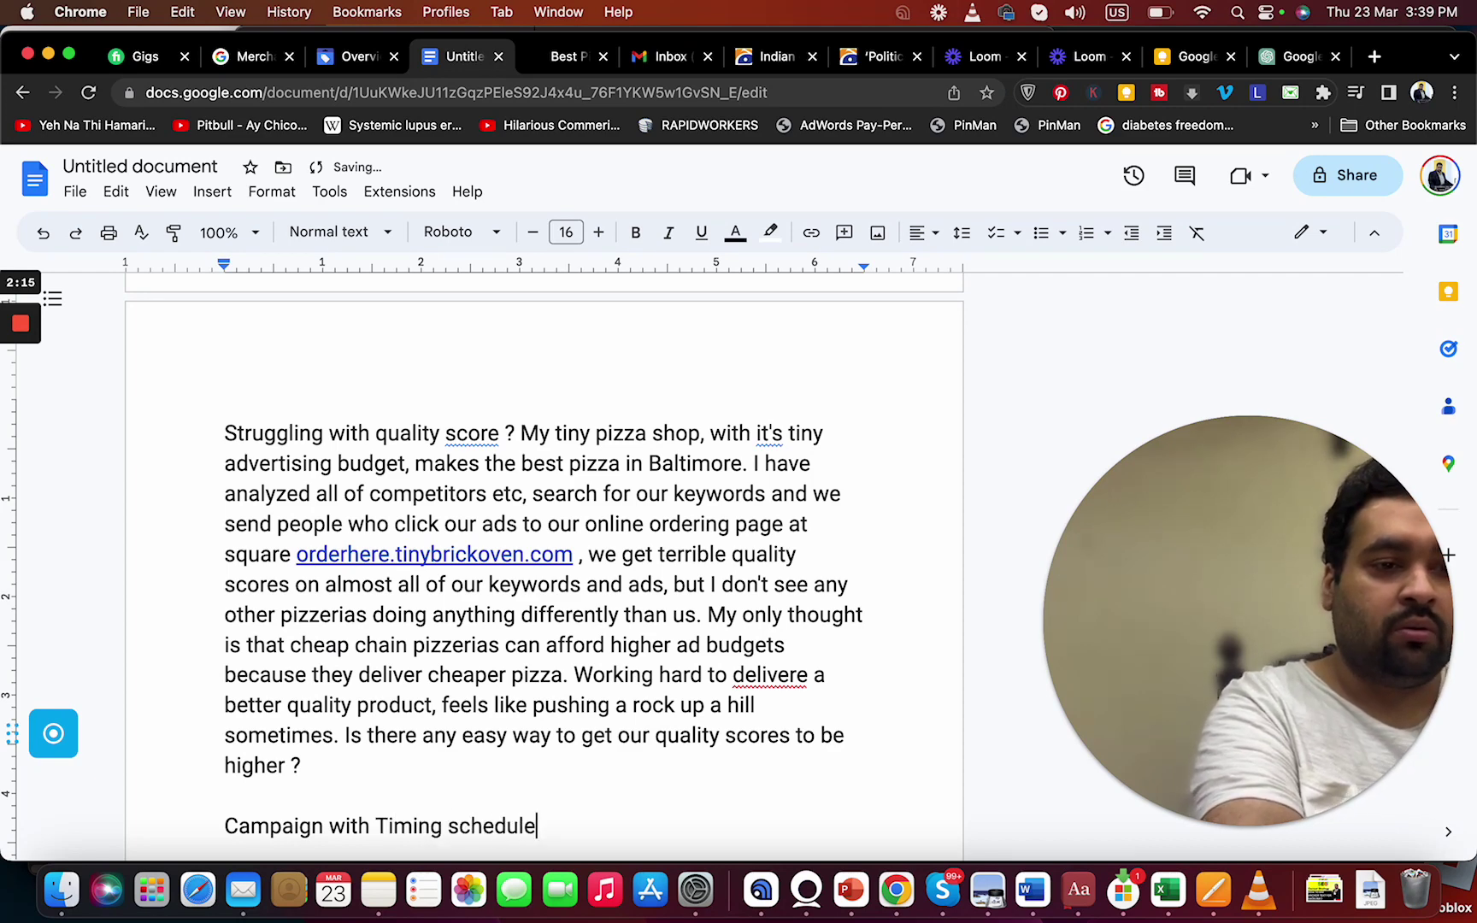
pyautogui.write('s.')
# - After checking the shop's opening hours, add '4pm to 9pm.'
pyautogui.click(545, 60)
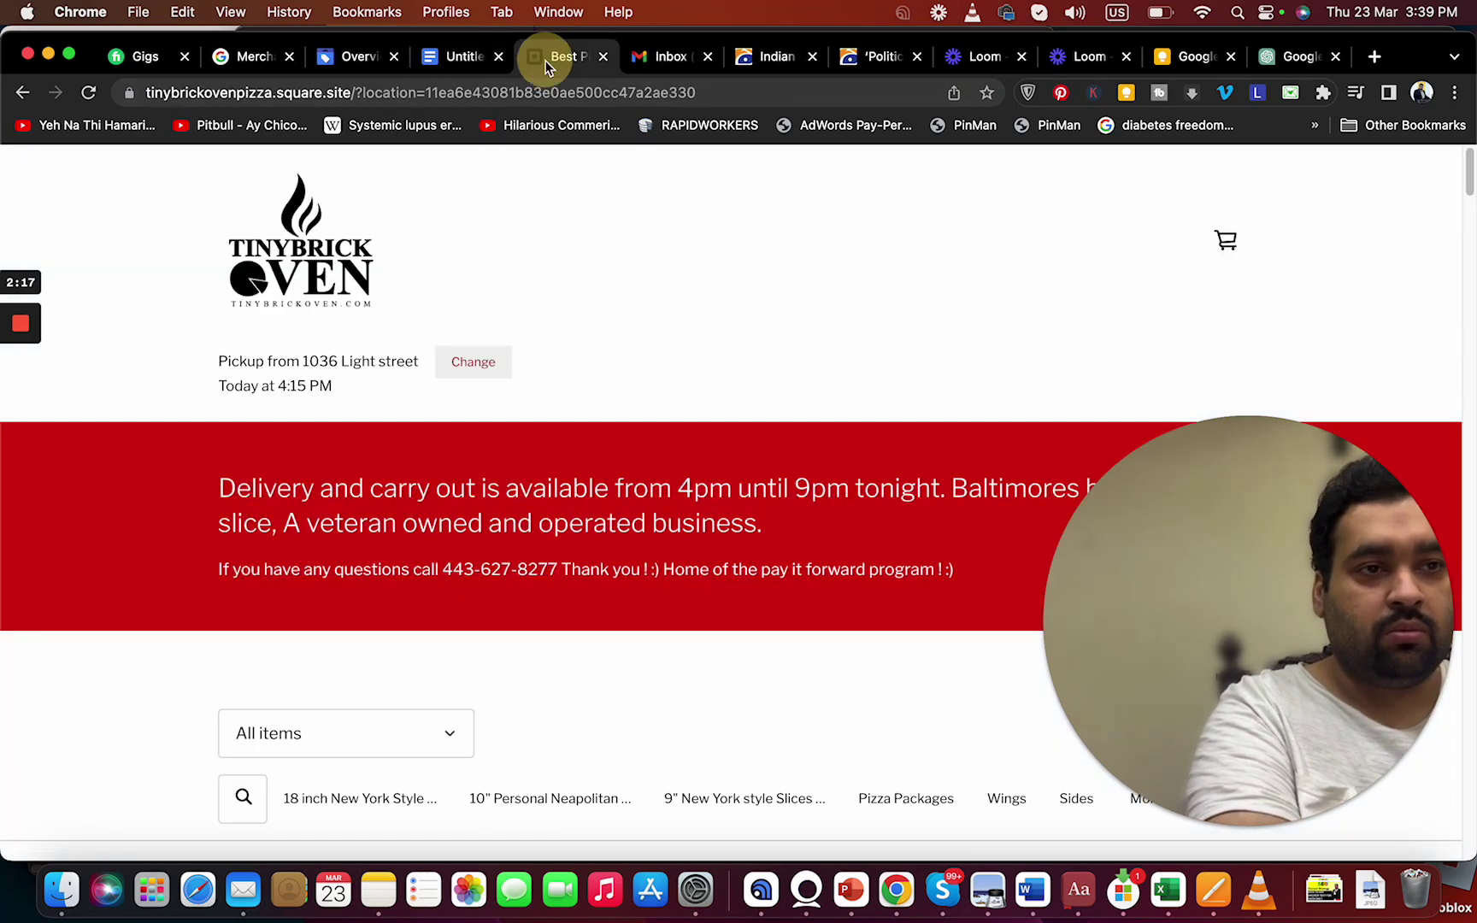
pyautogui.click(459, 69)
pyautogui.write('4pm to ')
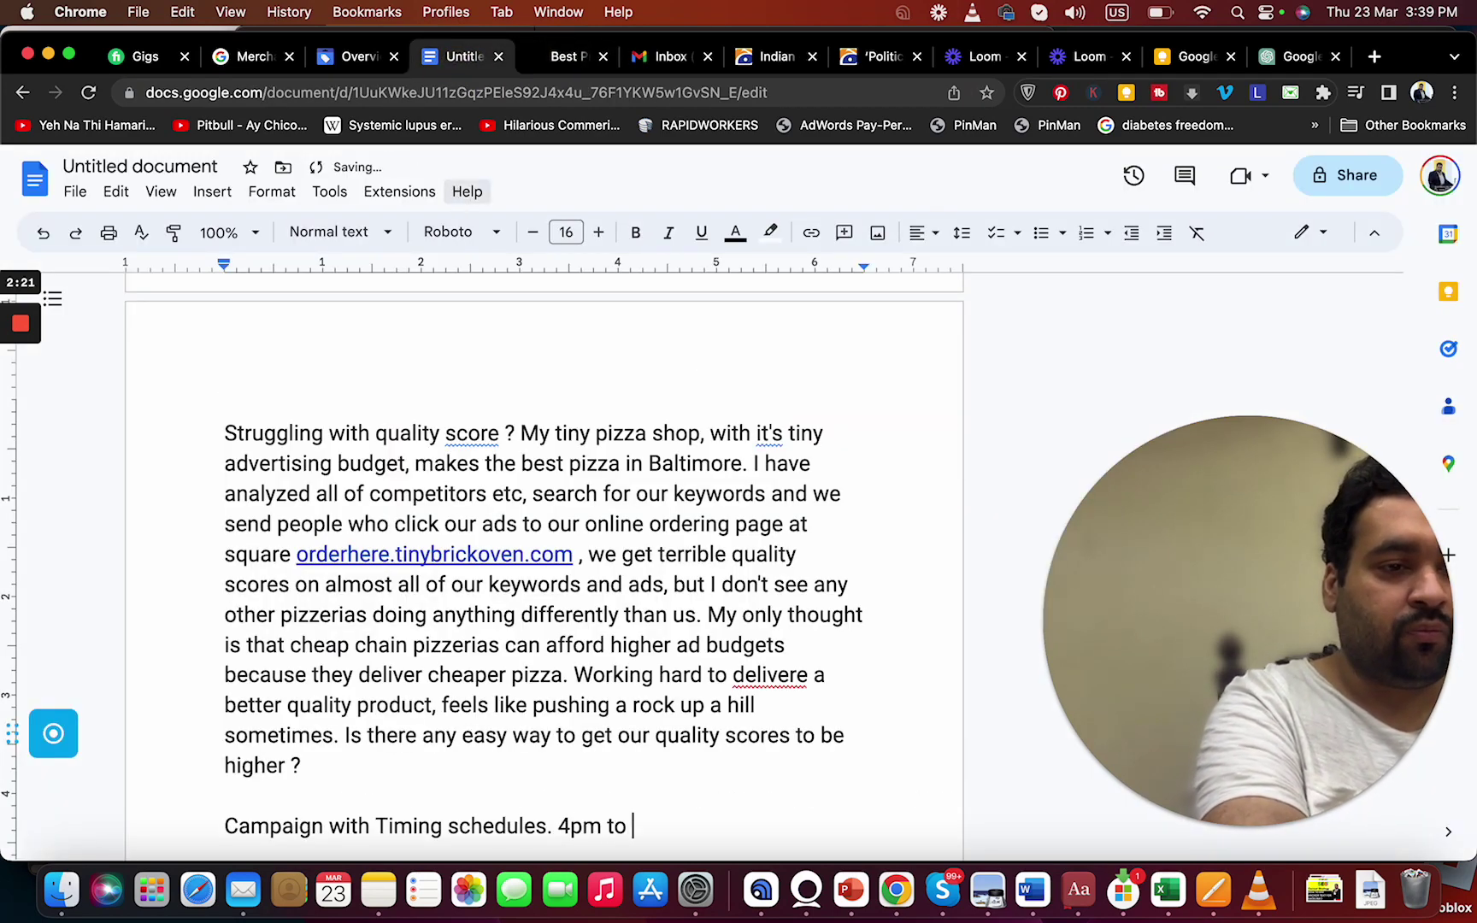
pyautogui.write('9pm.')
# - On a new line, type 'I also recommend you to add call extension'
pyautogui.press('Return')
pyautogui.write('I al')
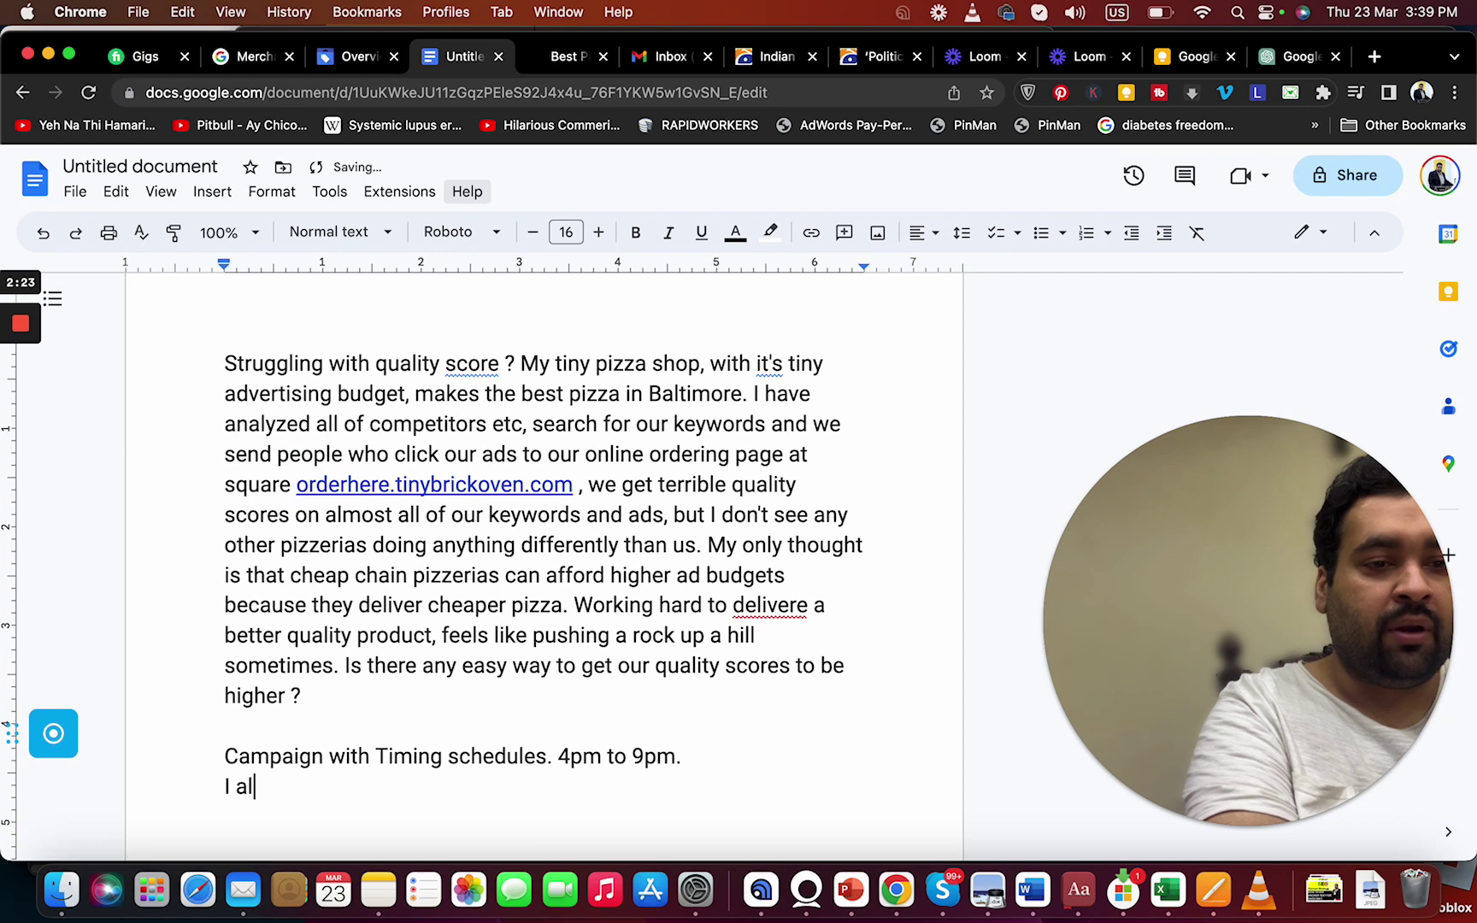
pyautogui.write('so recommend yo')
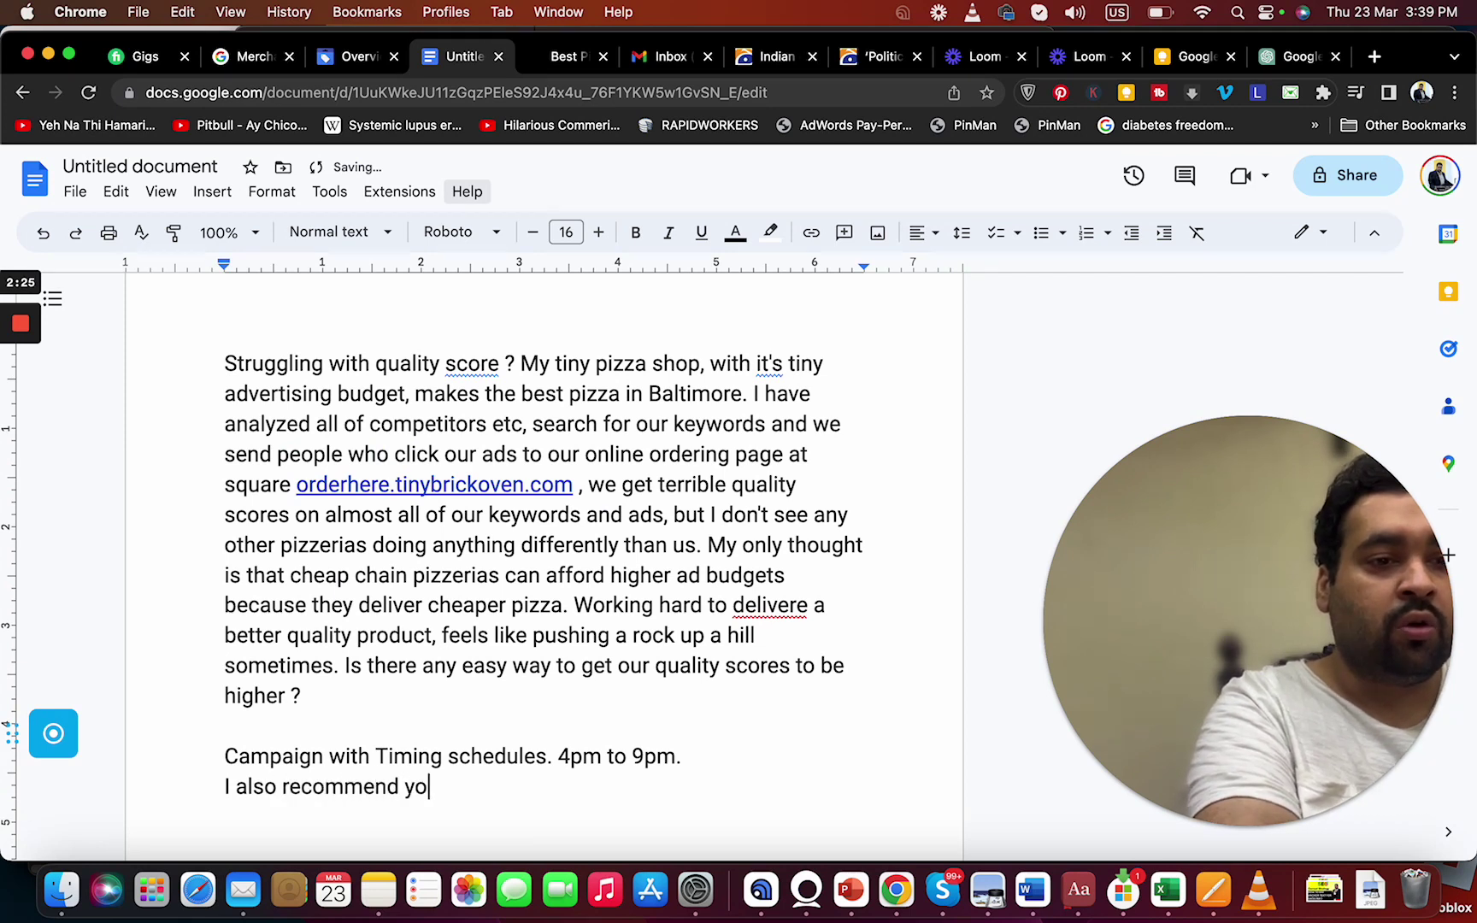
pyautogui.write('u to add a')
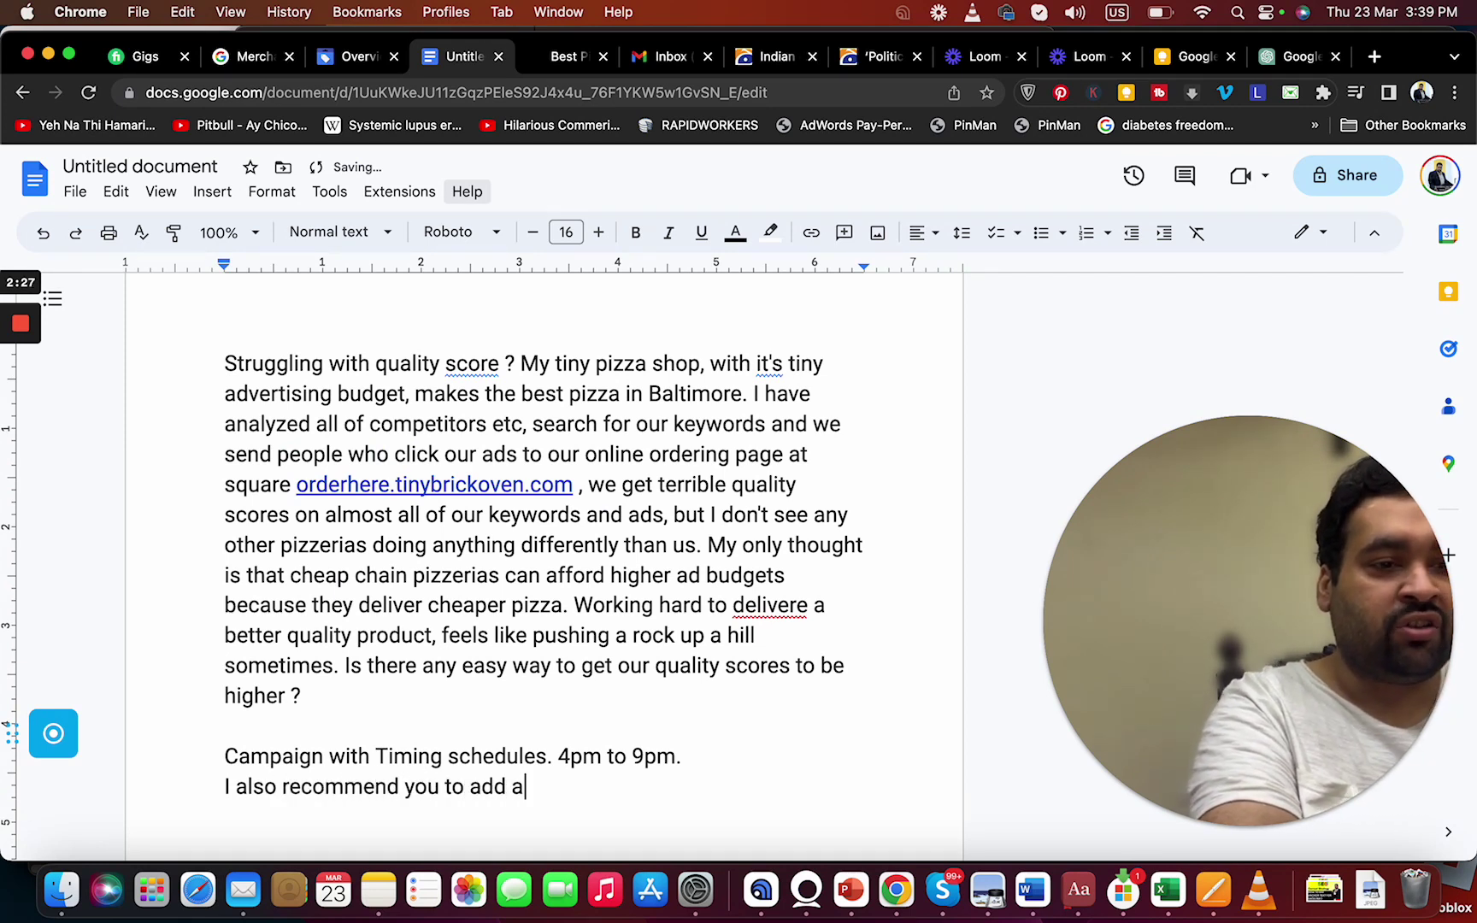
pyautogui.press('BackSpace')
pyautogui.write('cl')
pyautogui.press('BackSpace')
pyautogui.write('all e')
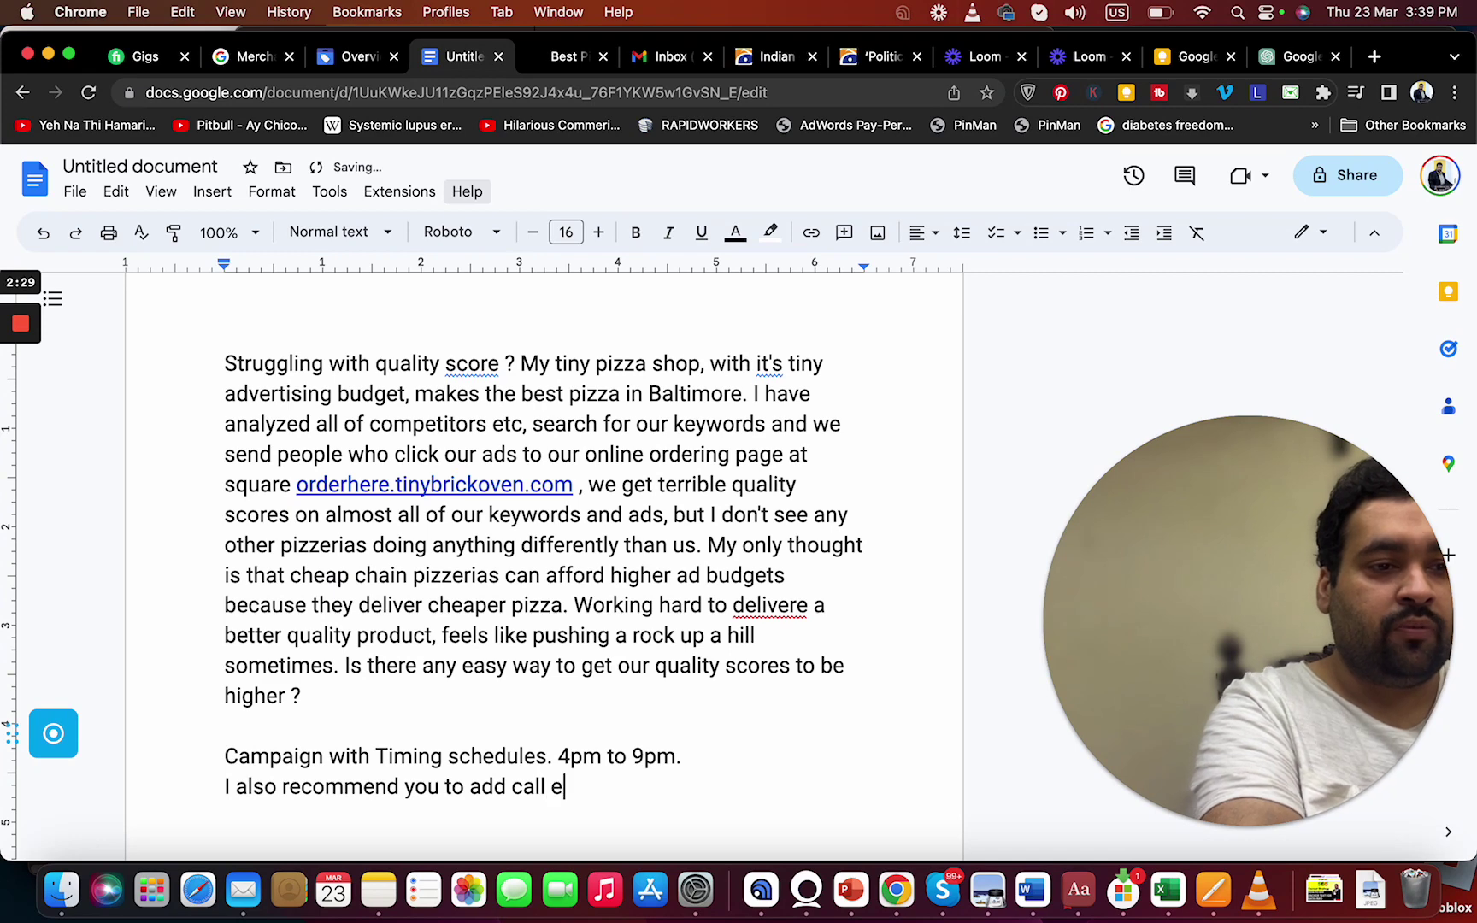
pyautogui.write('xtension')
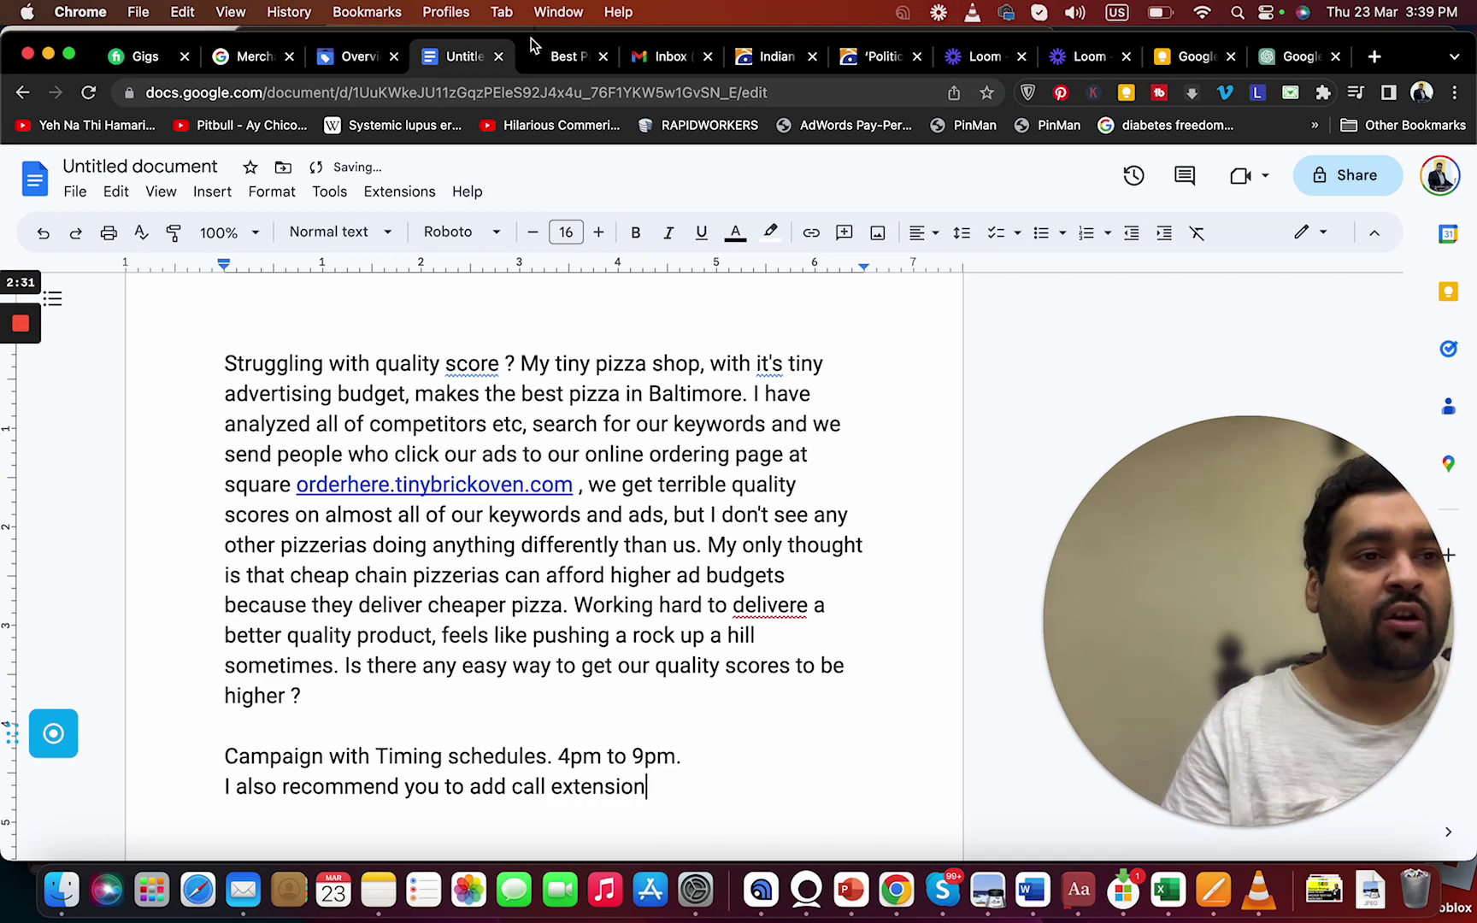
pyautogui.click(547, 56)
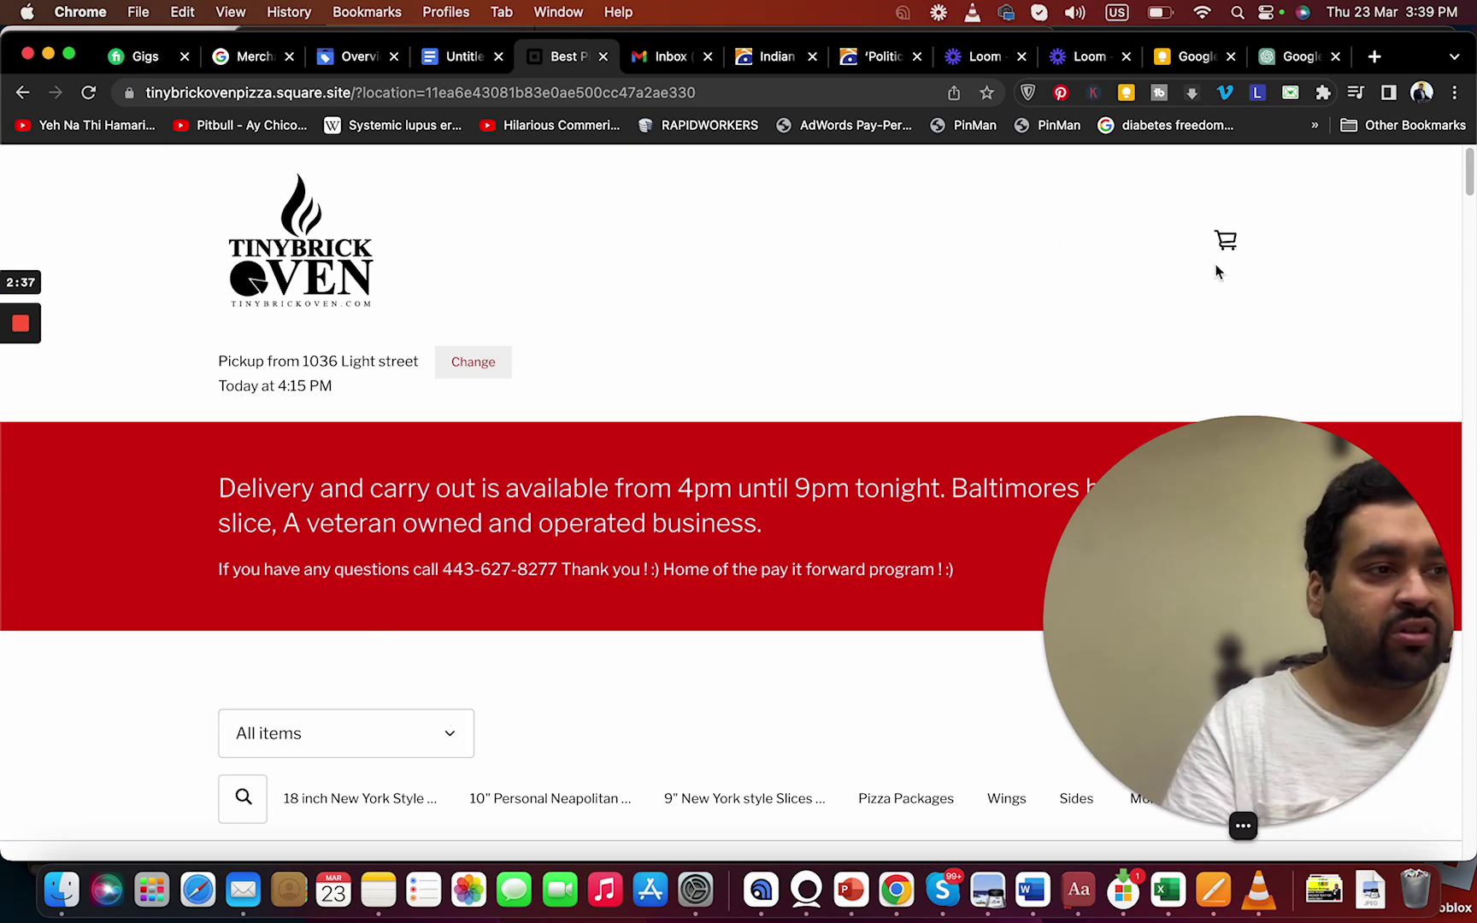
pyautogui.moveTo(1469, 158)
pyautogui.mouseDown()
pyautogui.moveTo(1463, 870)
pyautogui.moveTo(1464, 129)
pyautogui.mouseUp()
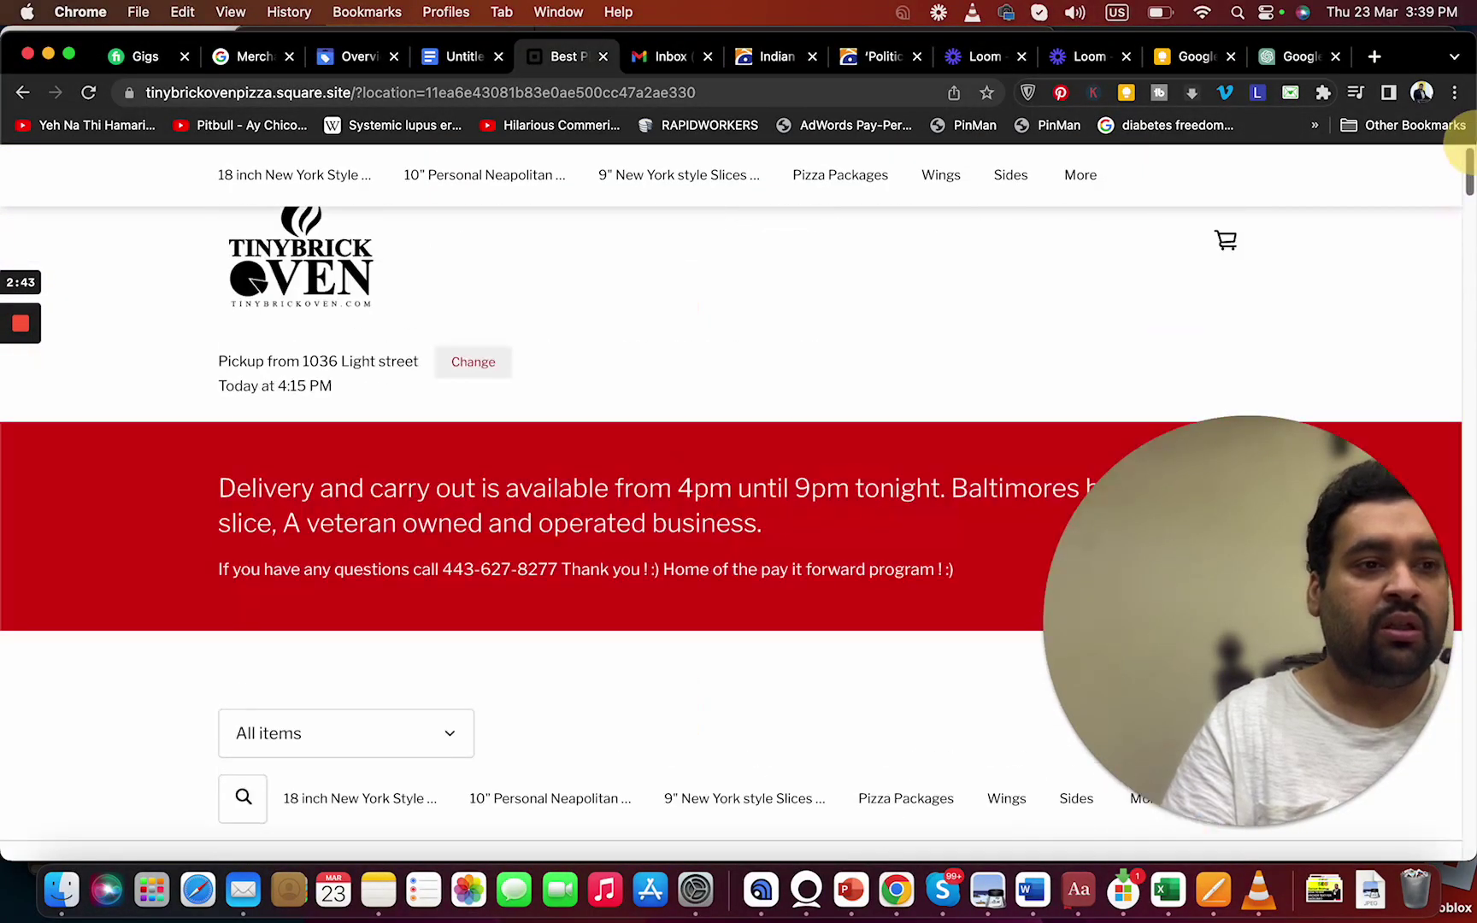
pyautogui.click(465, 56)
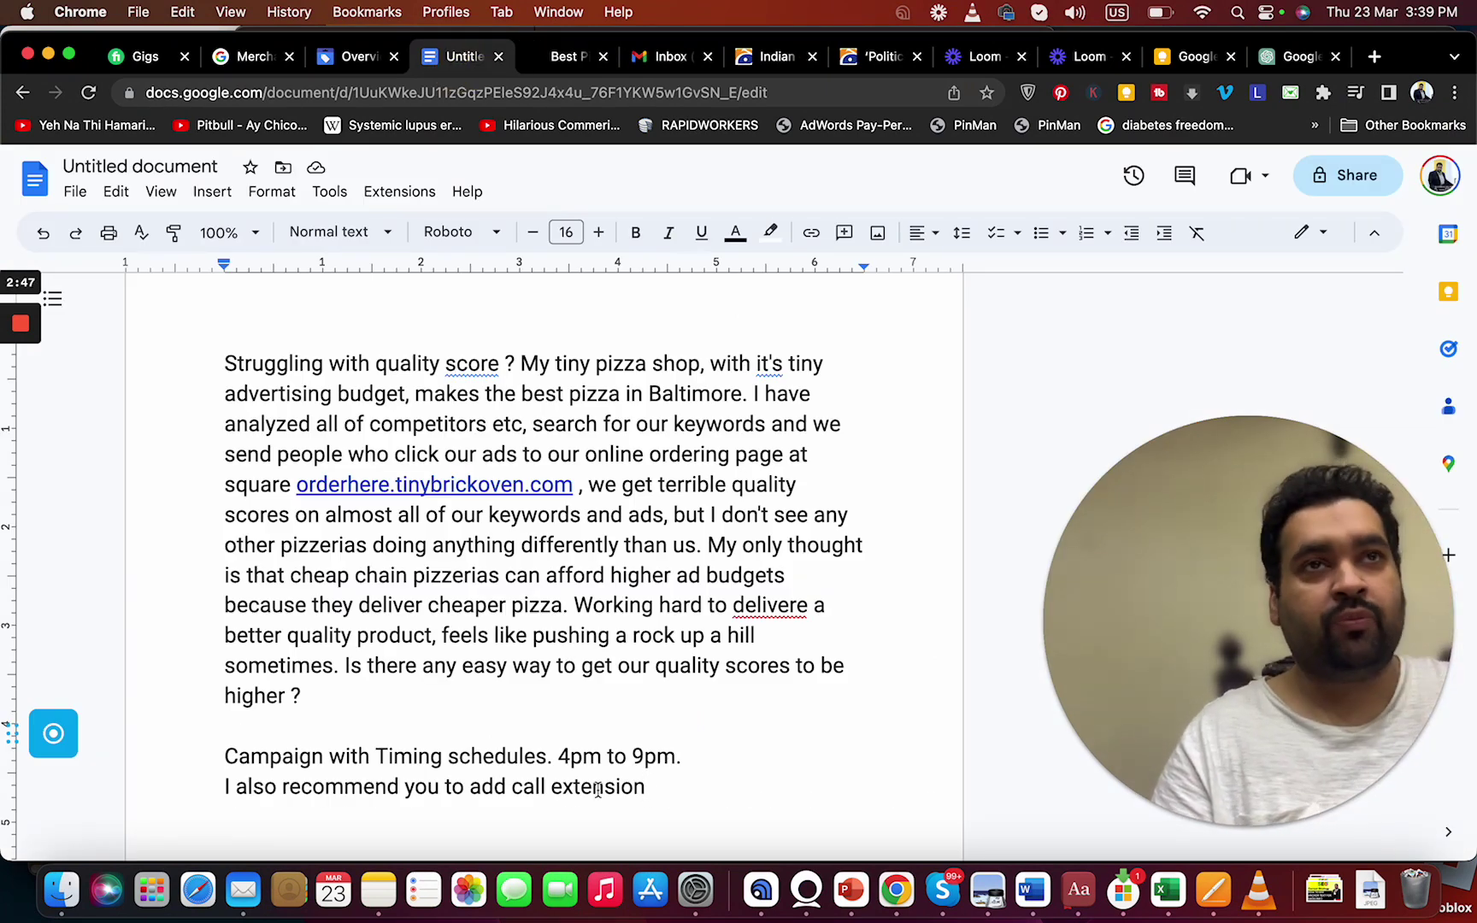
# - Add the lines 'Ideally, start a call campaign.' and 'Also for your keywords. Structure it.'
pyautogui.press('Return')
pyautogui.write('Ide')
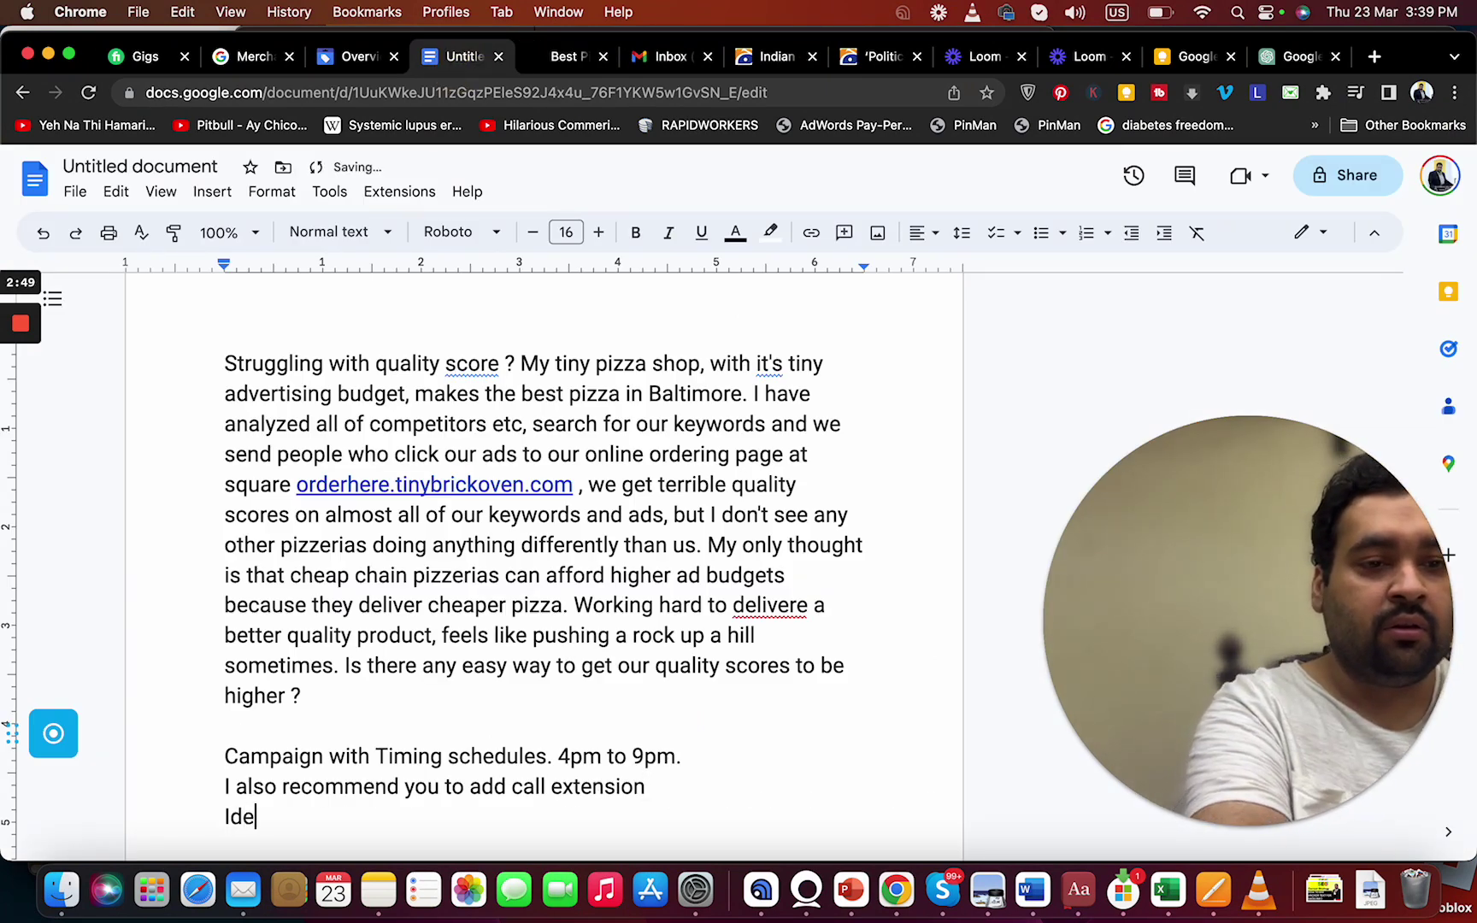
pyautogui.write('ally, start a ')
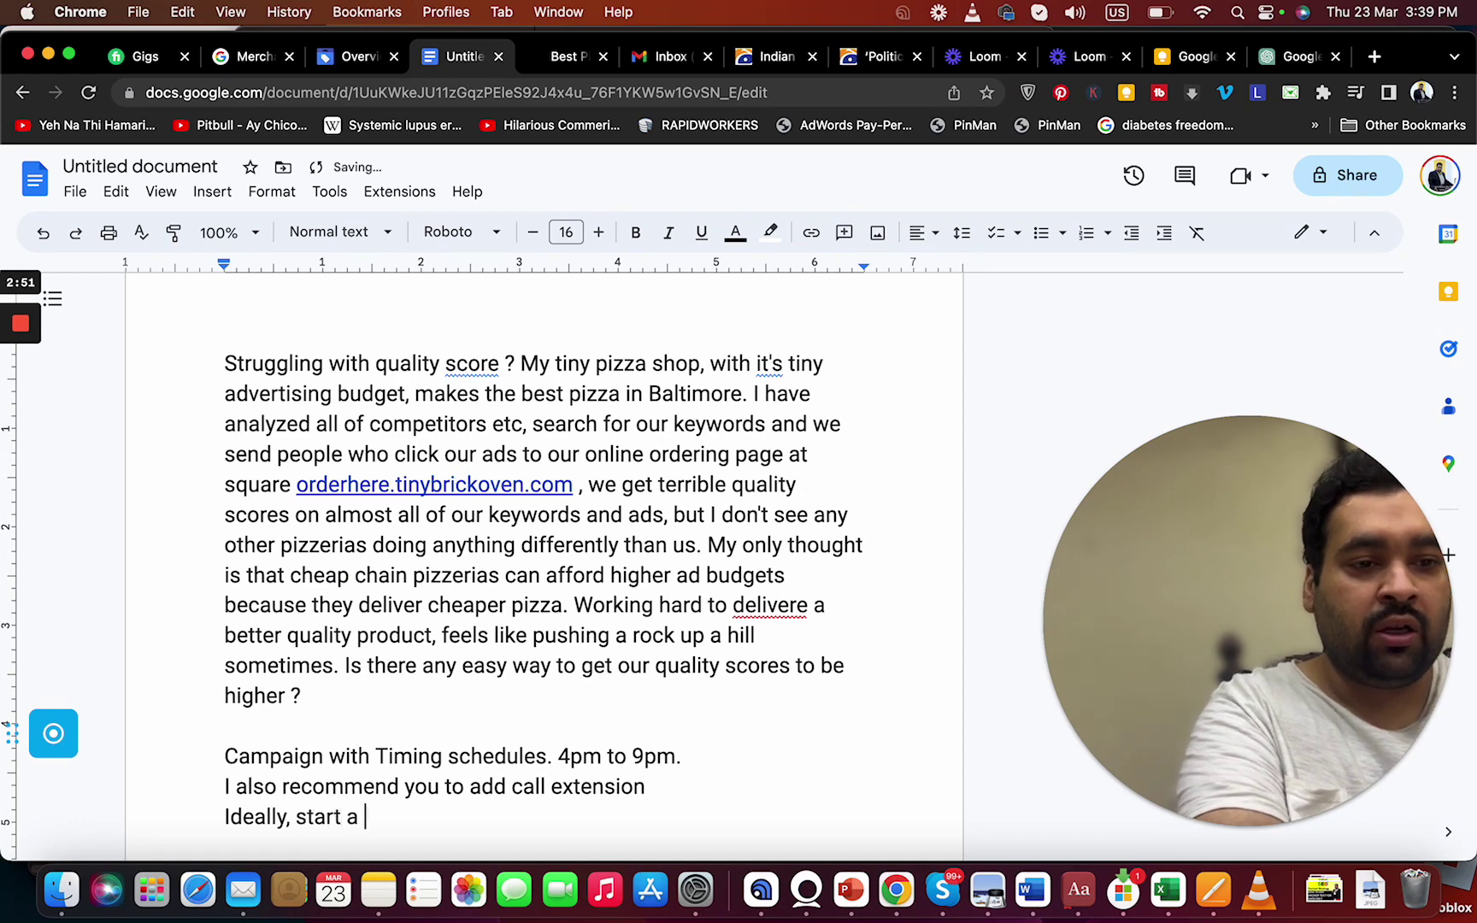
pyautogui.write('call campaign.')
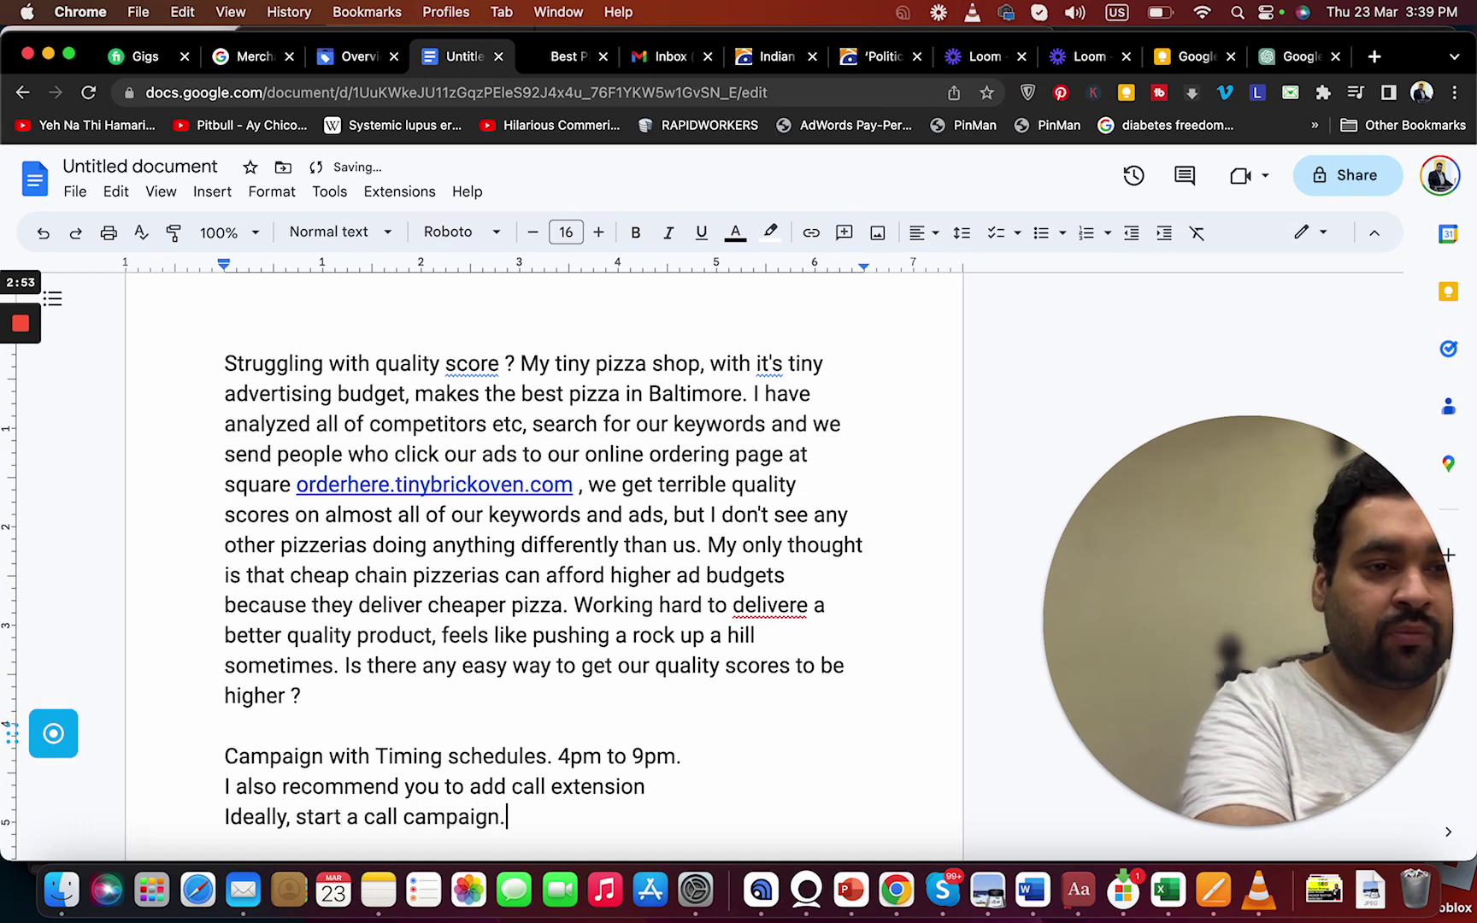
pyautogui.press('Return')
pyautogui.press('Return')
pyautogui.write('Also fo')
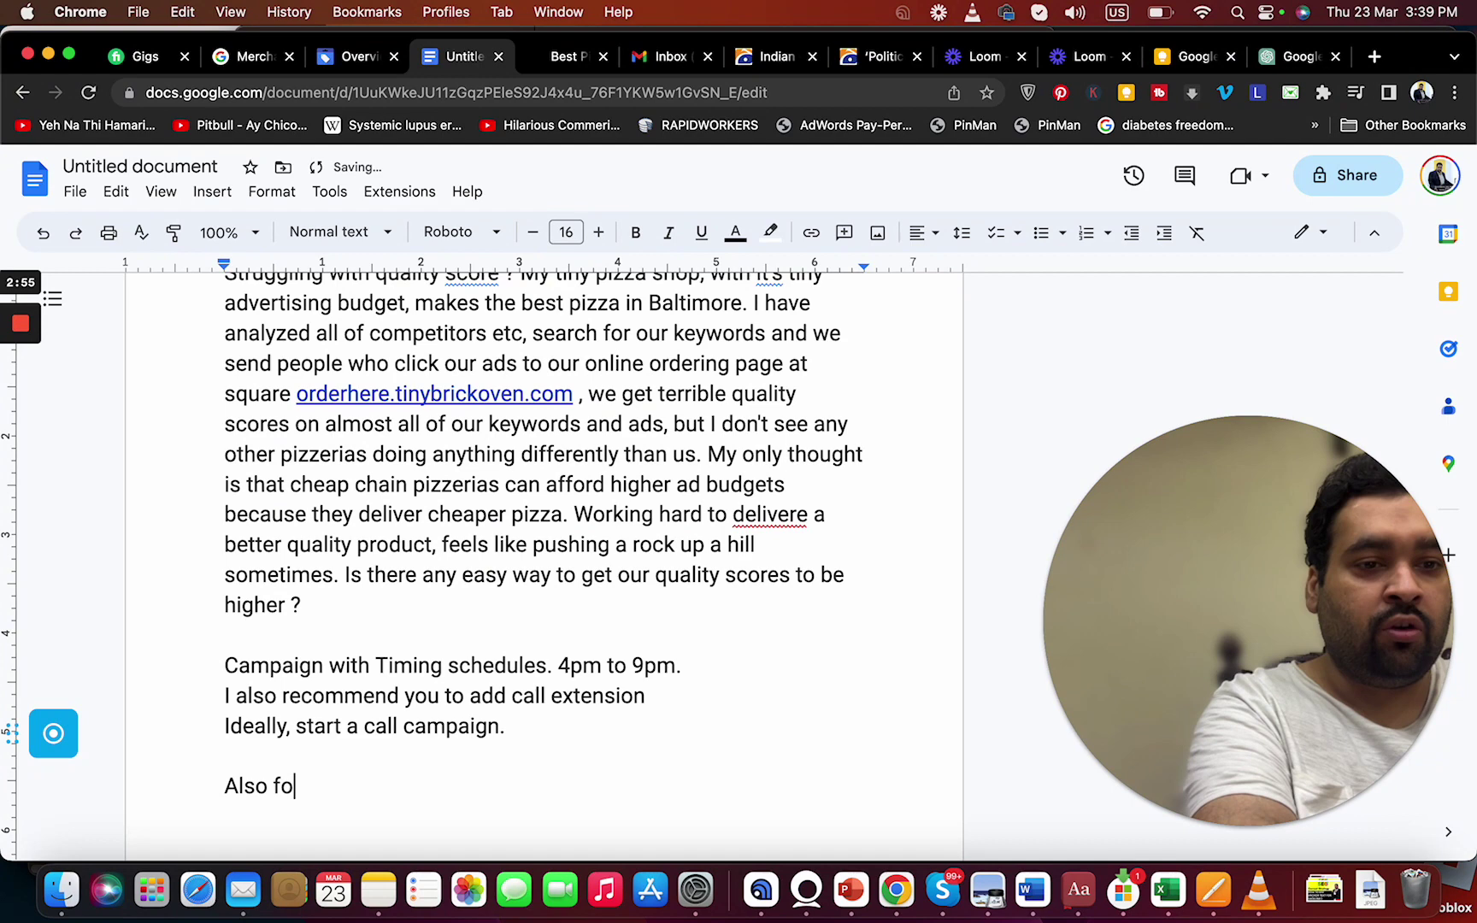
pyautogui.write('r your key')
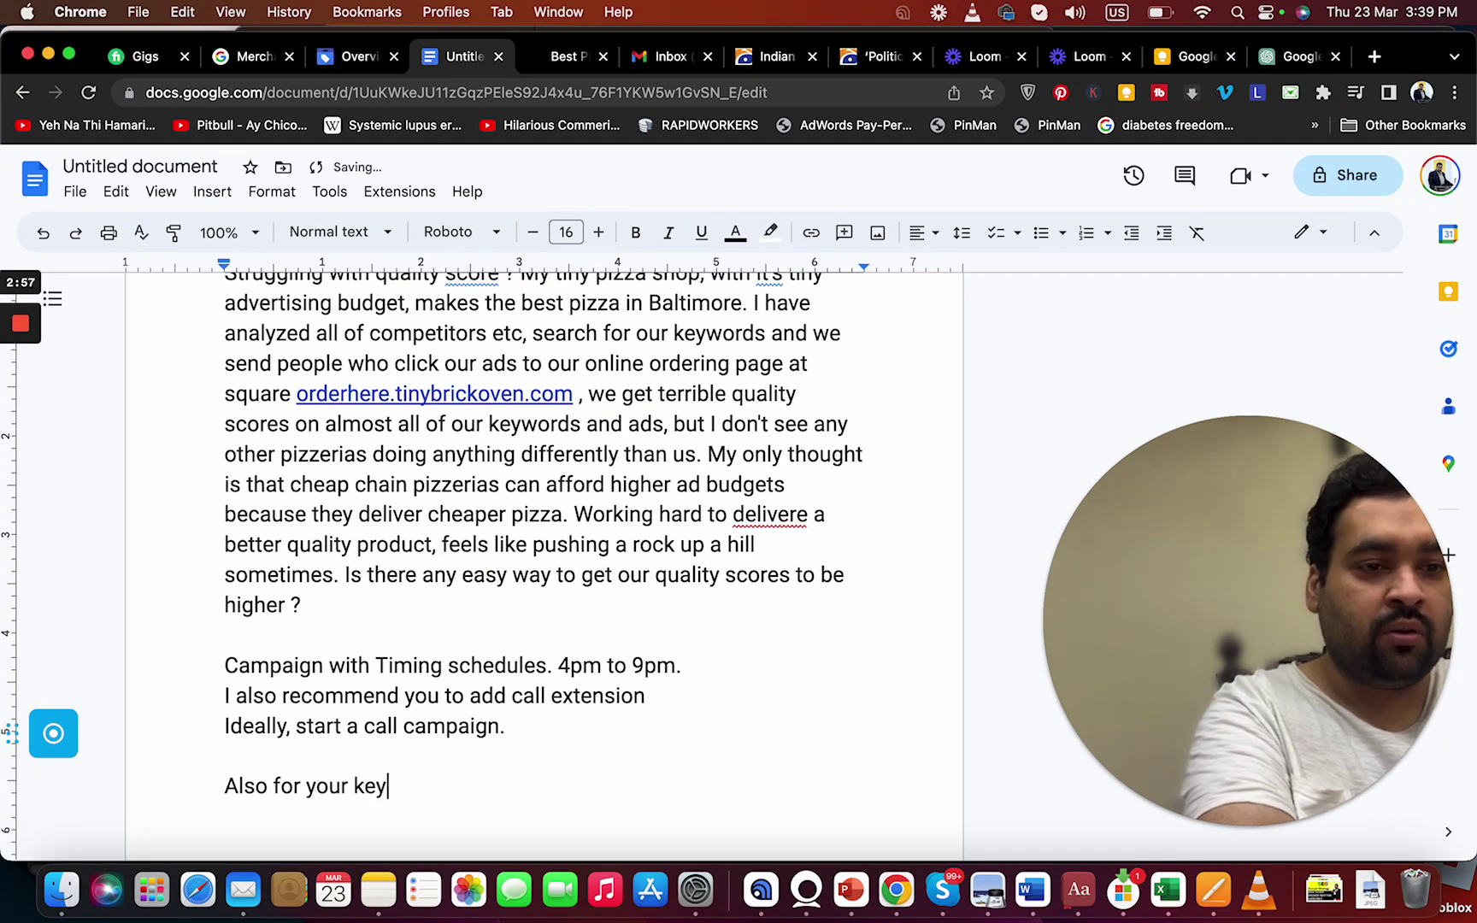
pyautogui.write('words. ')
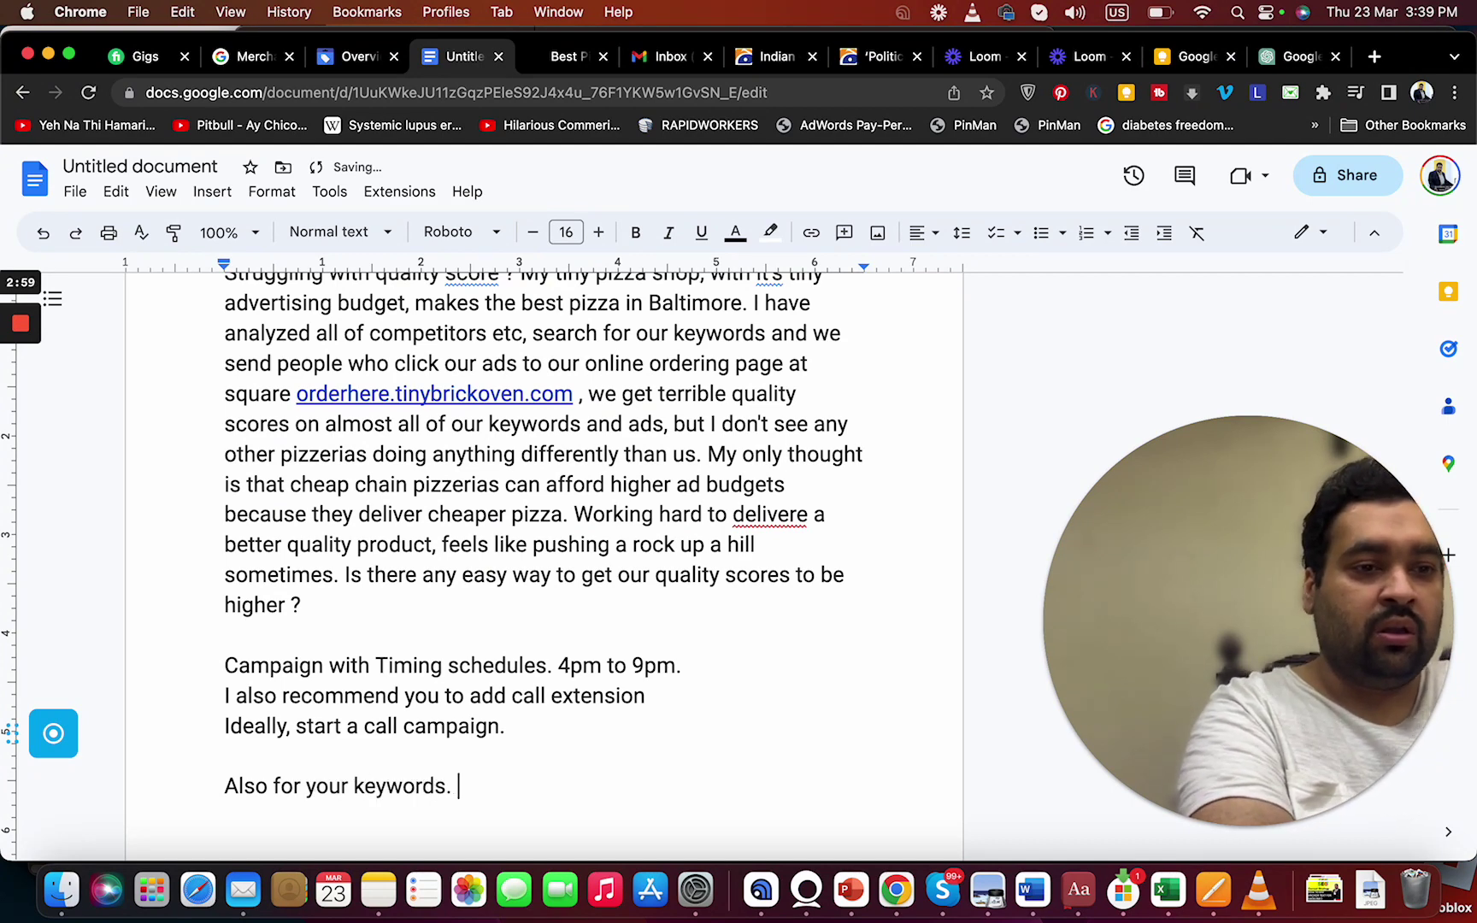
pyautogui.write('Stryu')
pyautogui.press('BackSpace')
pyautogui.press('BackSpace')
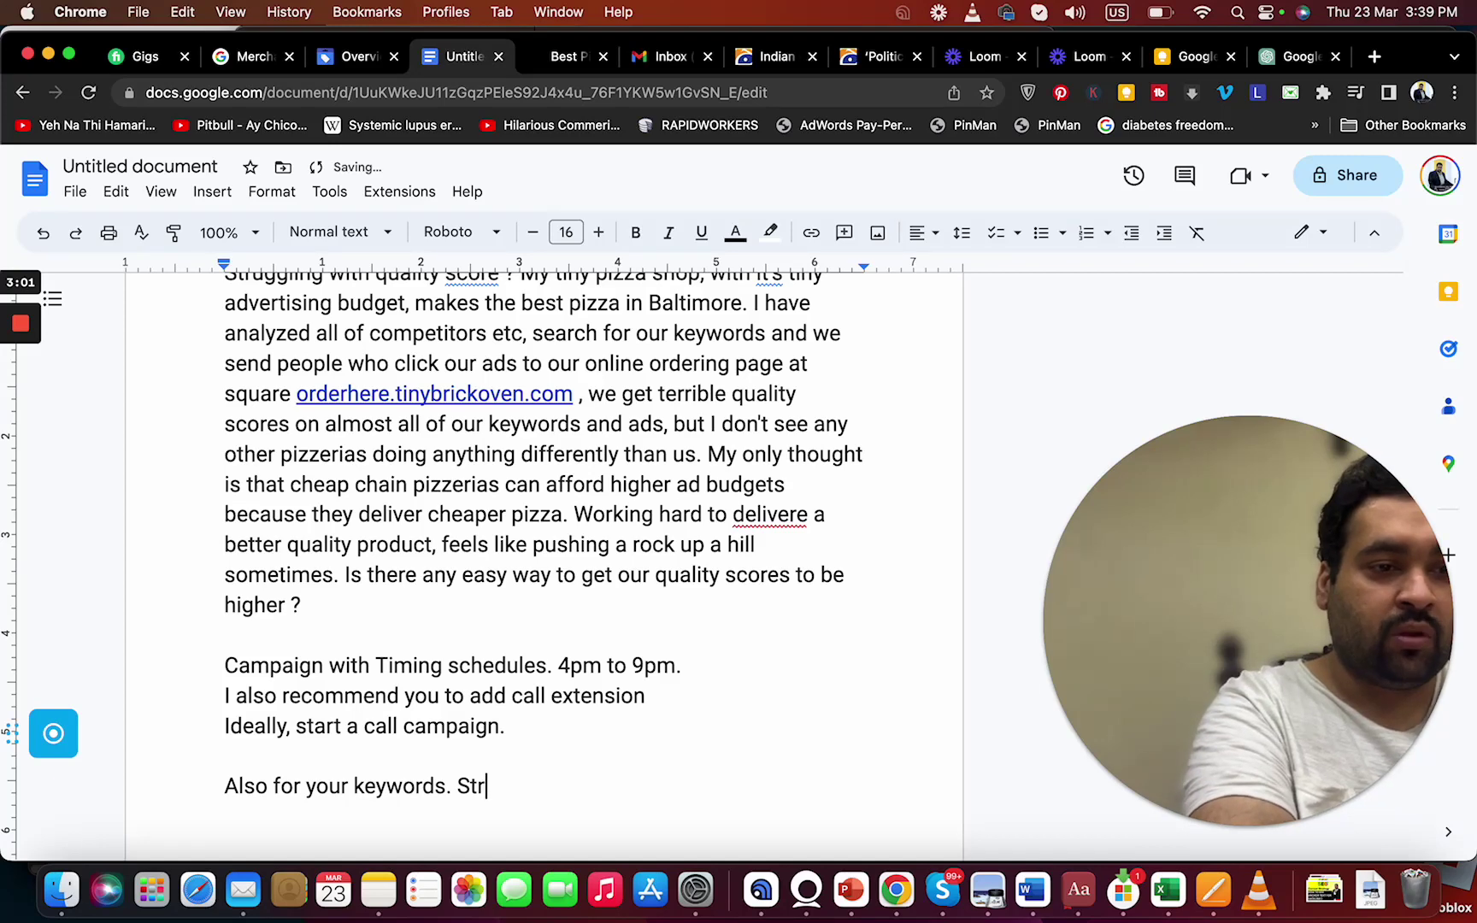
pyautogui.write('ucture it.')
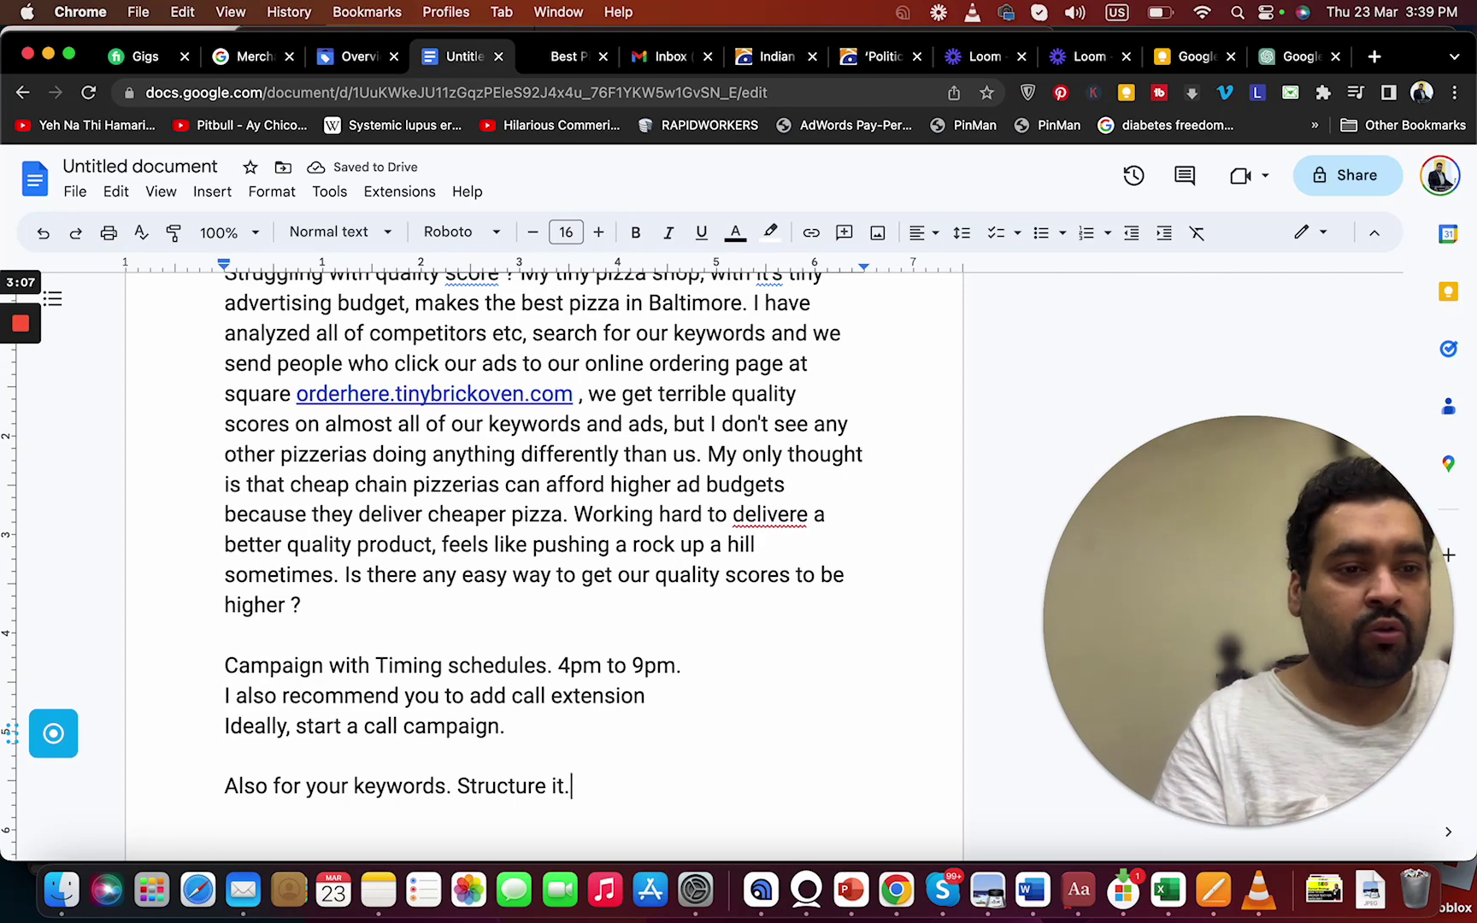
# - Add 'SKAG, single keyword ad group.' and 'Create a new ad group and a customised ad for each keyword'
pyautogui.press('Return')
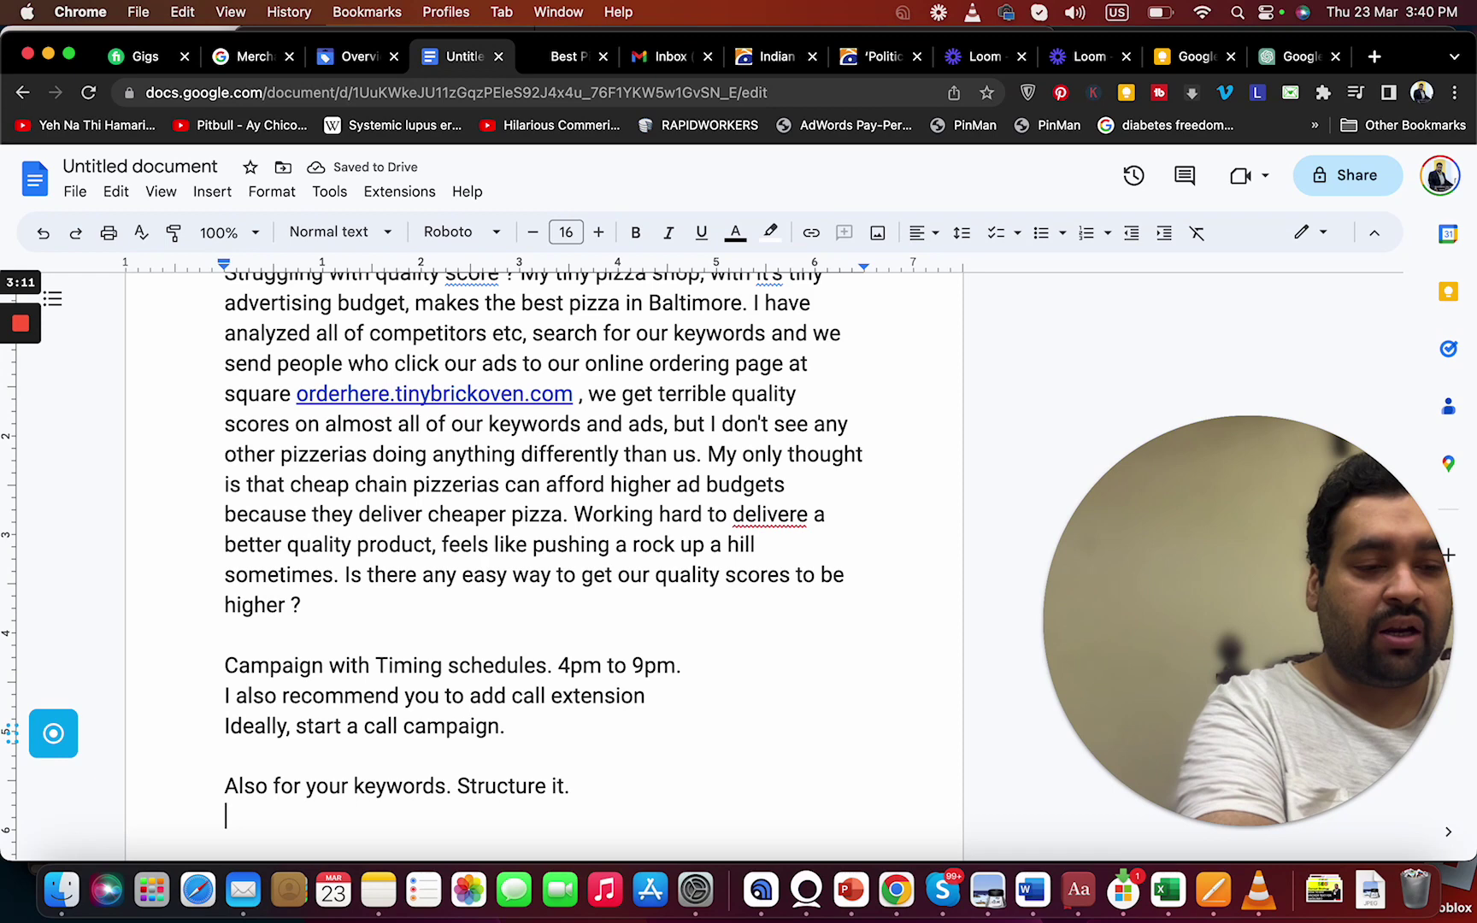
pyautogui.write('SKAG, si')
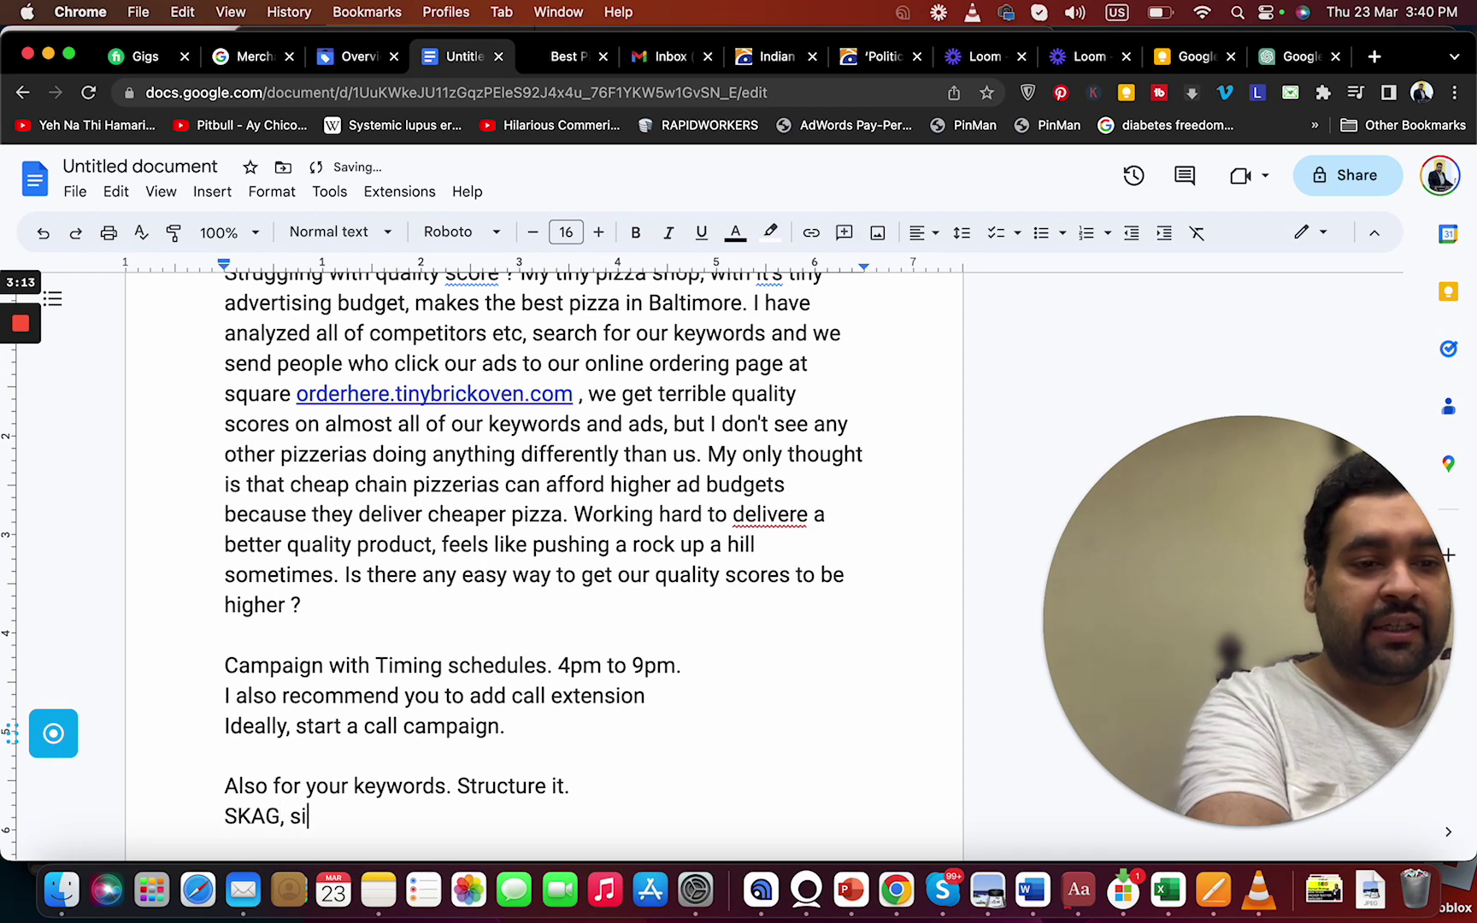
pyautogui.write('ngle keyword ad ')
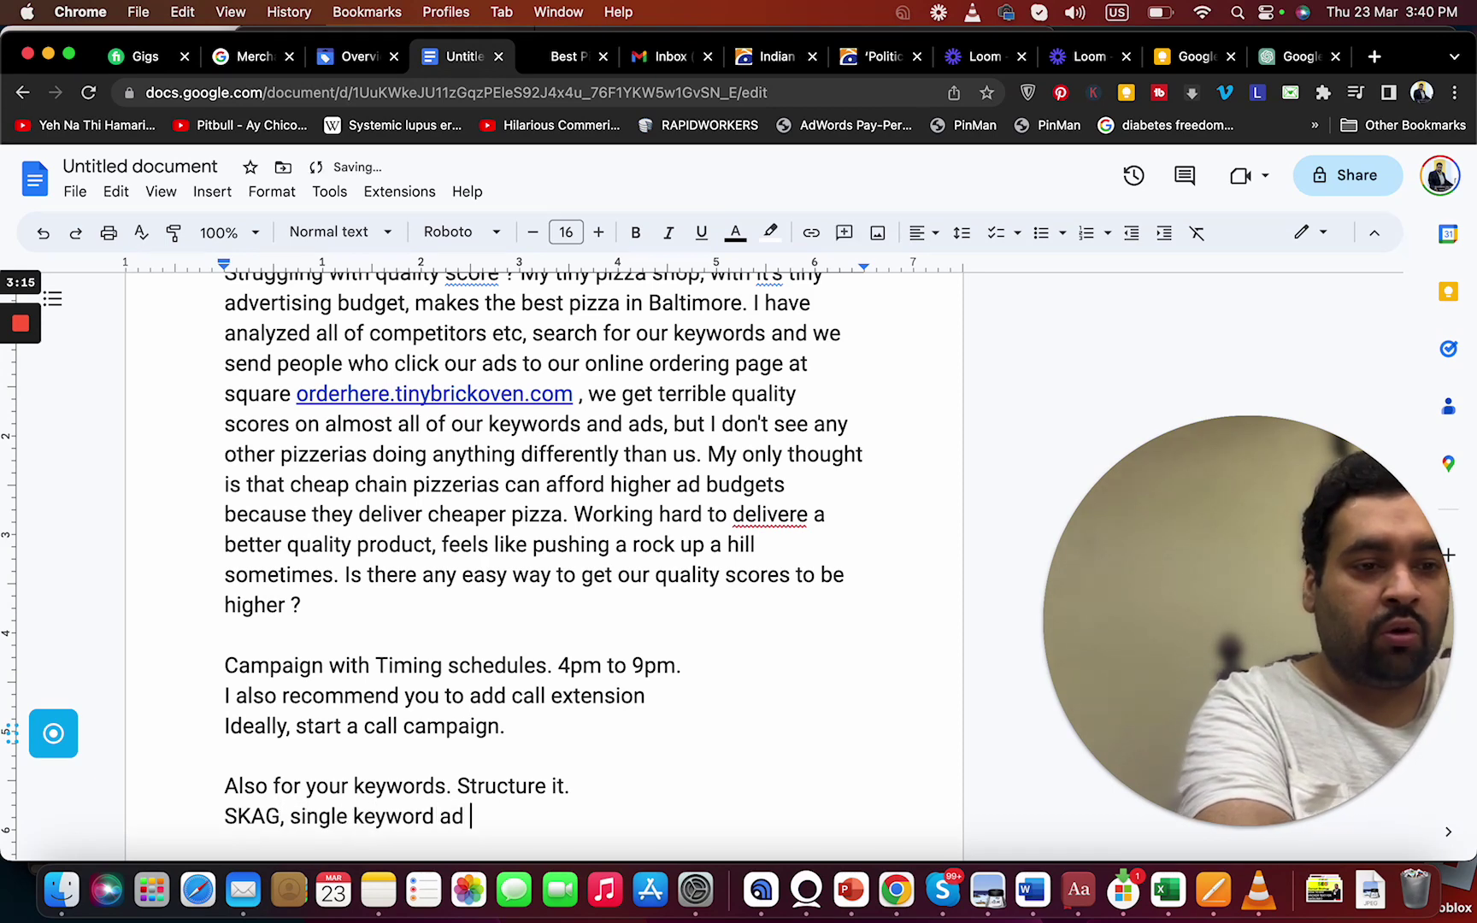
pyautogui.write('group.')
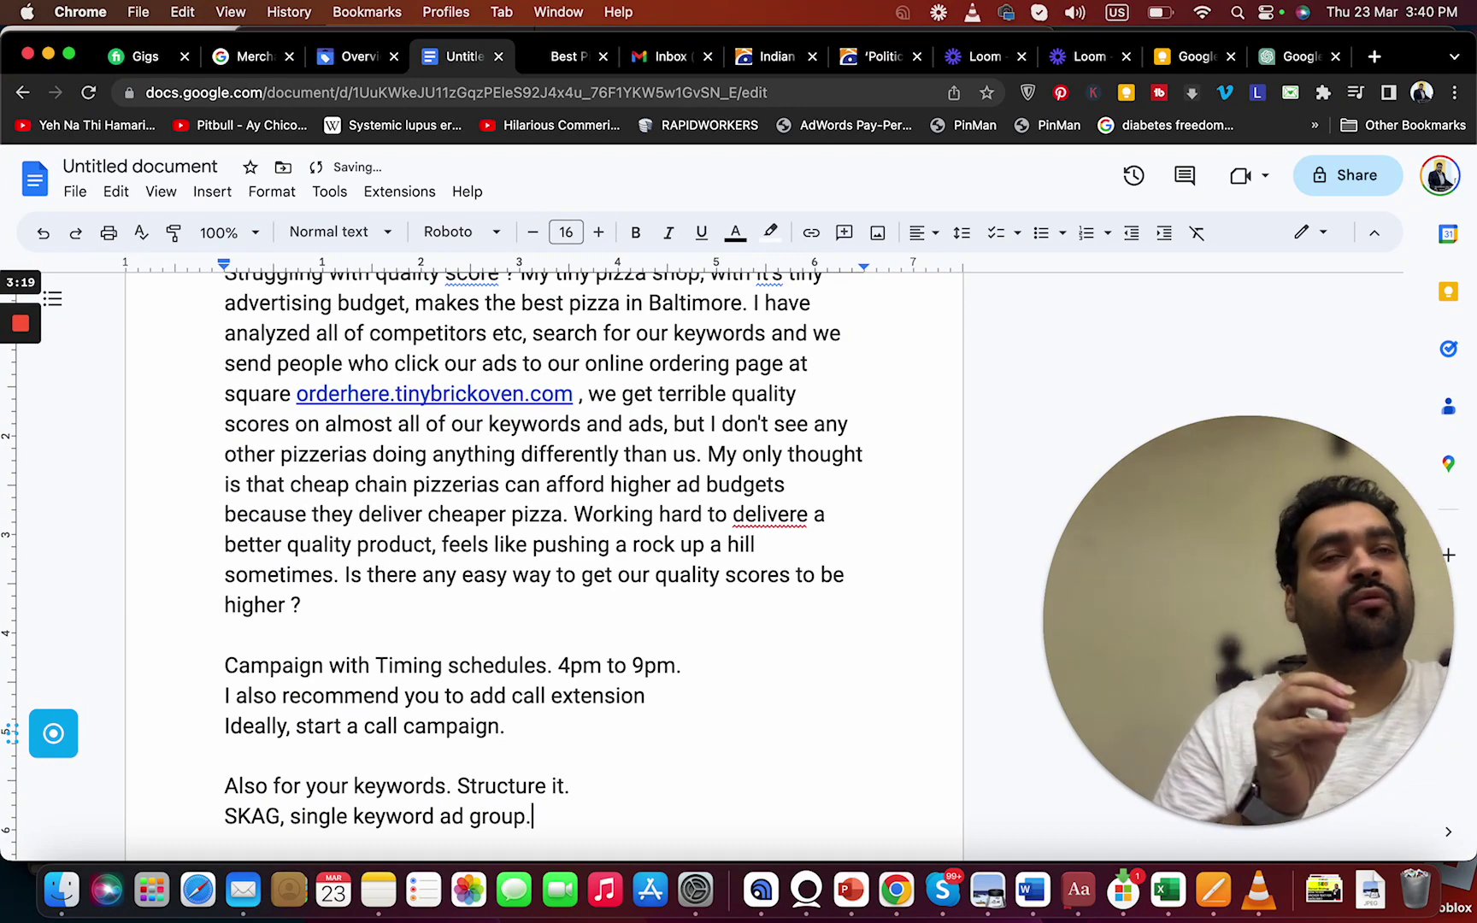
pyautogui.press('Return')
pyautogui.press('Return')
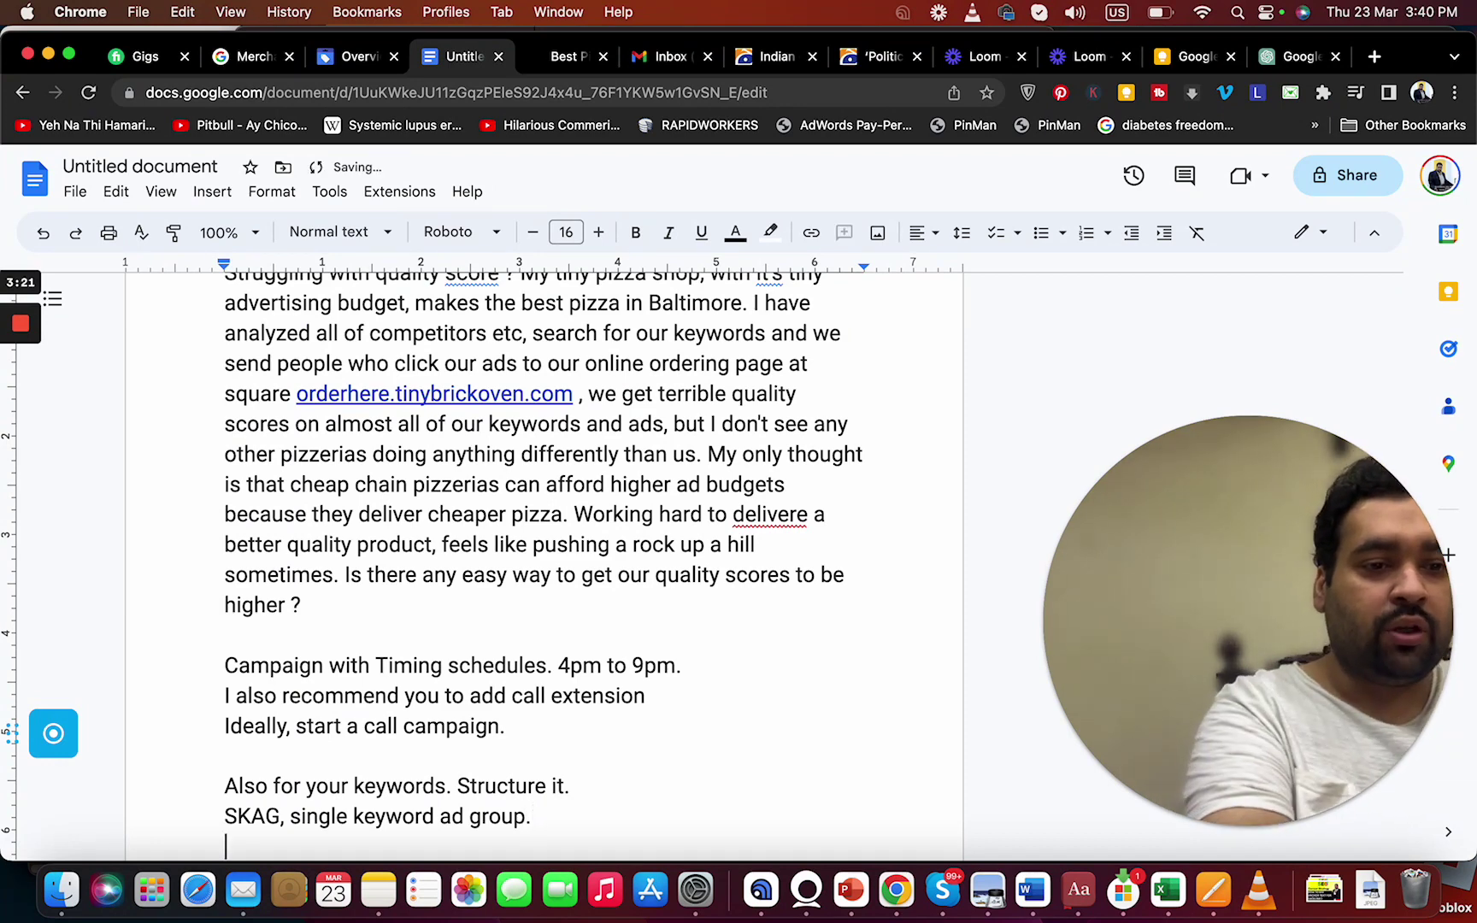
pyautogui.write('Creat')
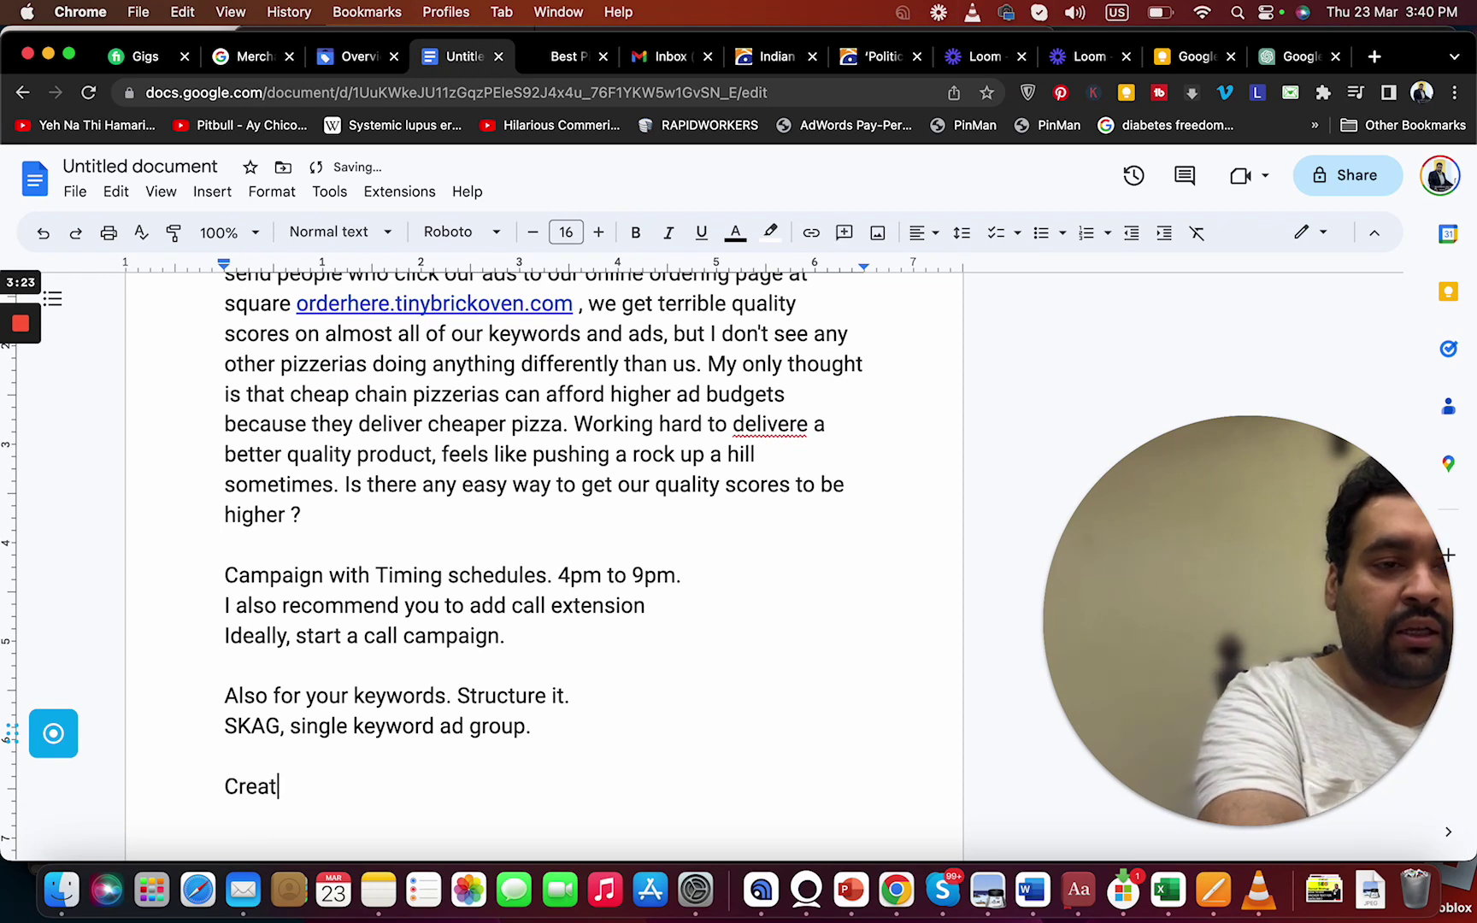
pyautogui.write('e a new ad grou')
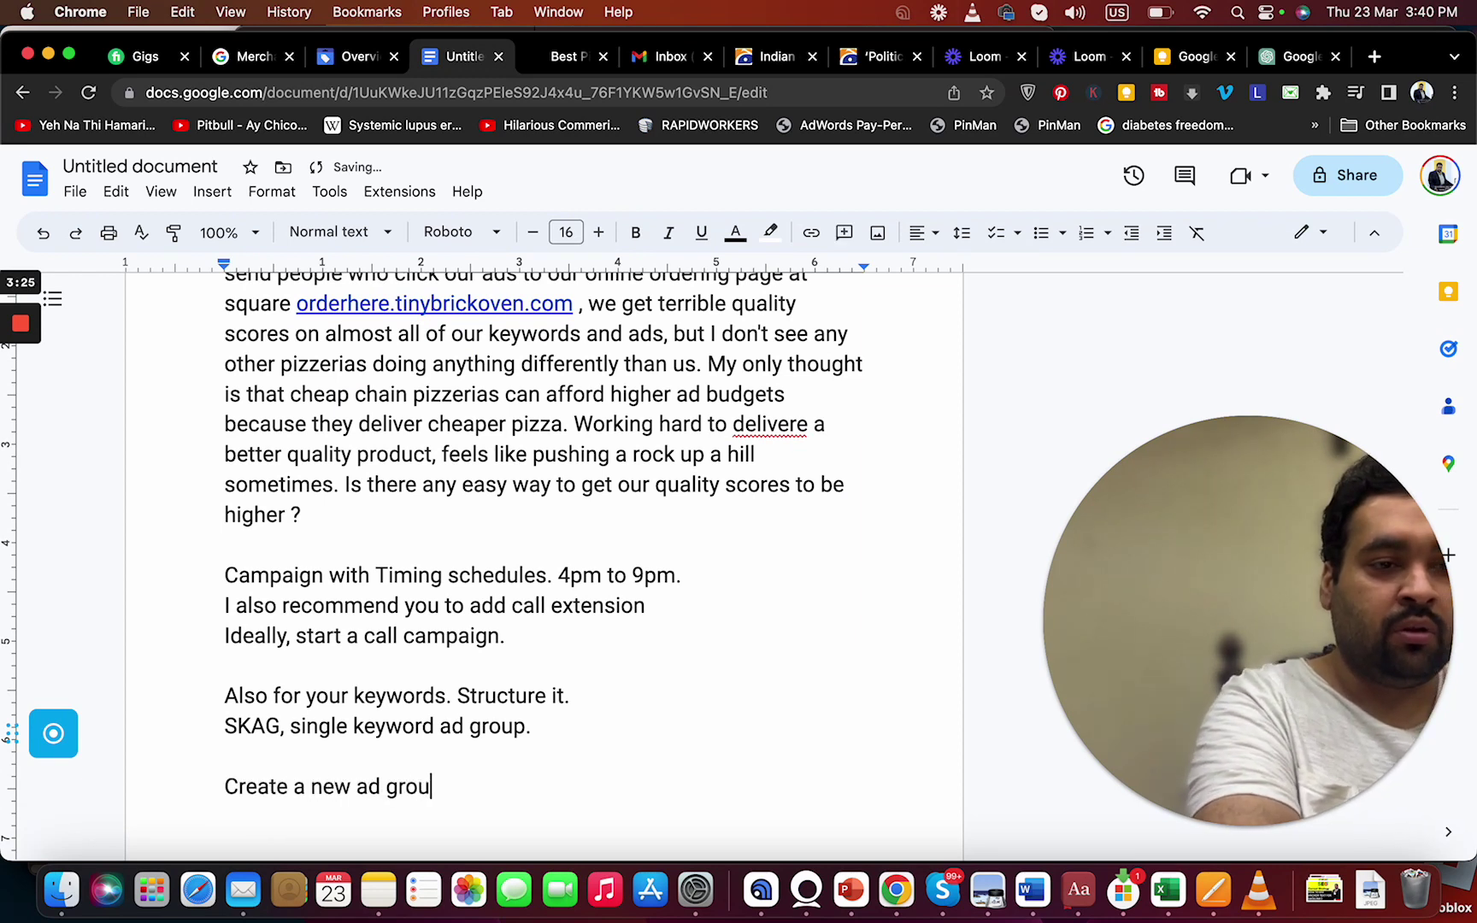
pyautogui.write('p and a ')
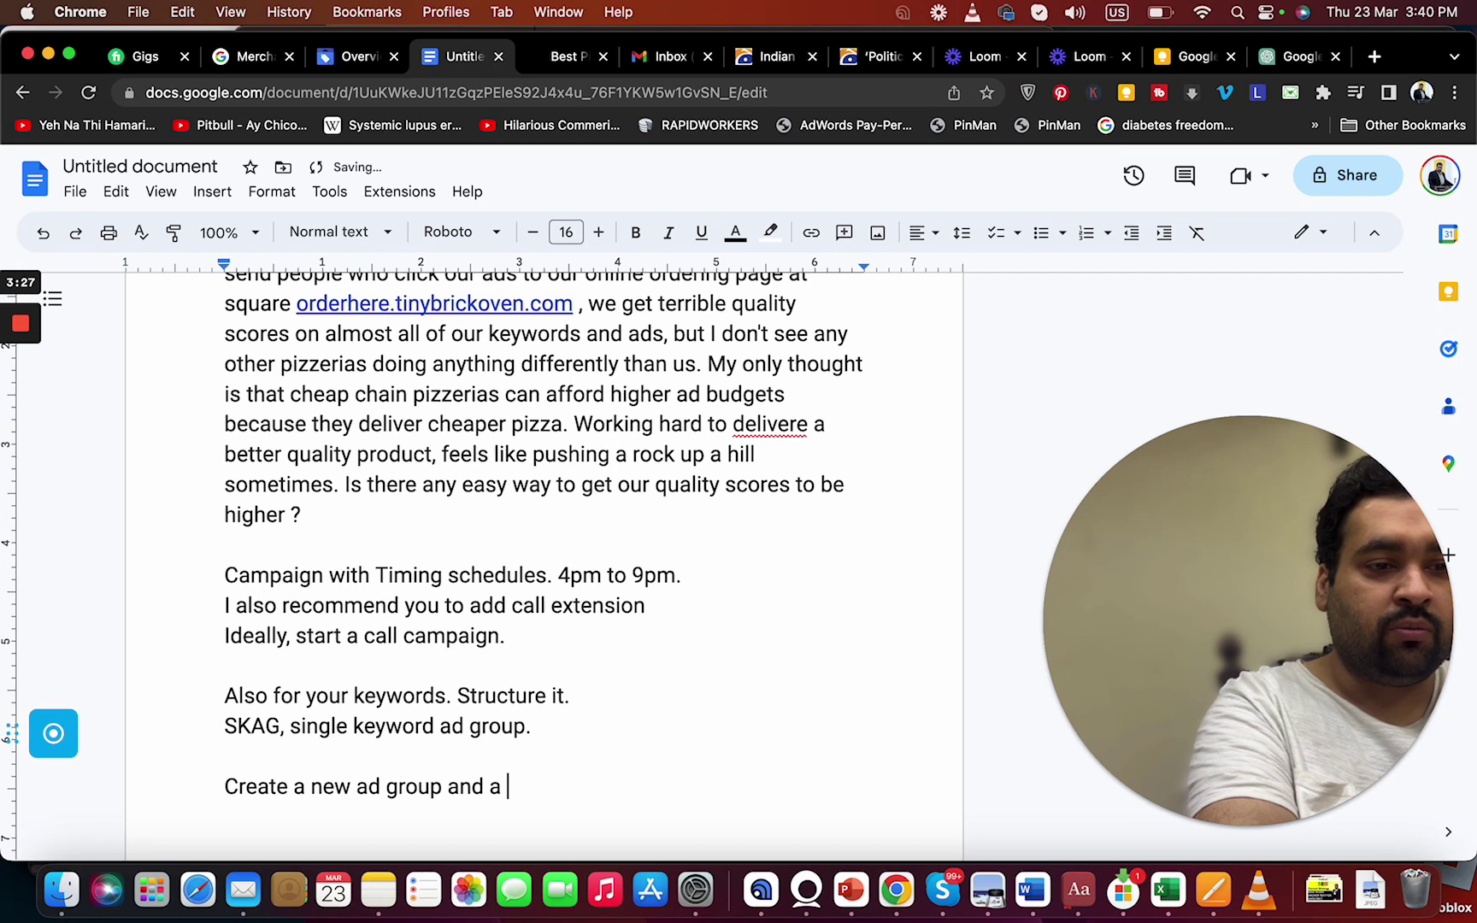
pyautogui.write('customised ad')
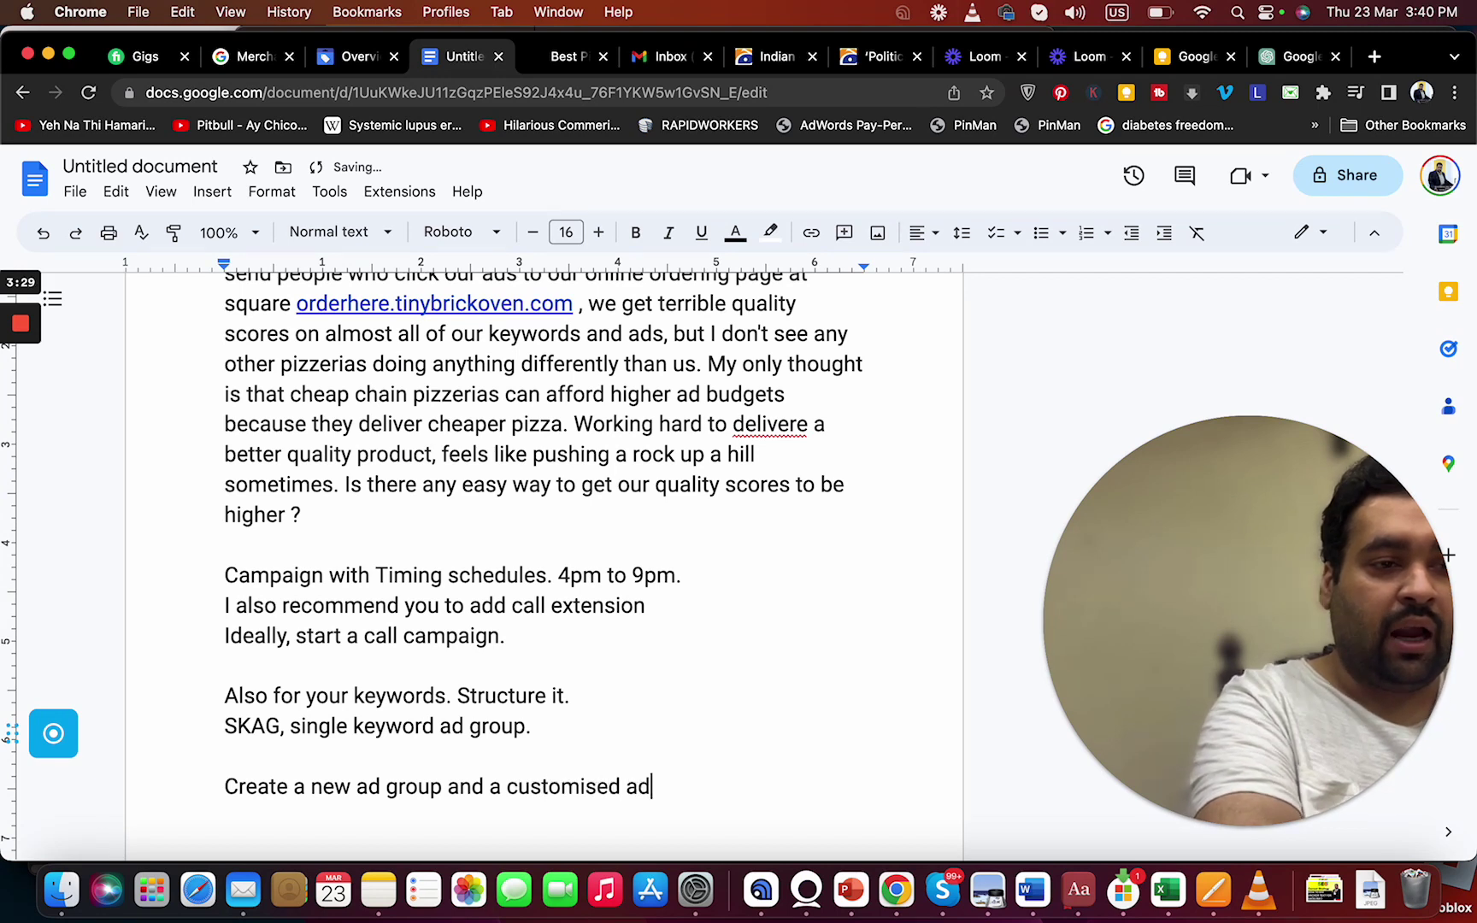
pyautogui.write(' for each keyword.')
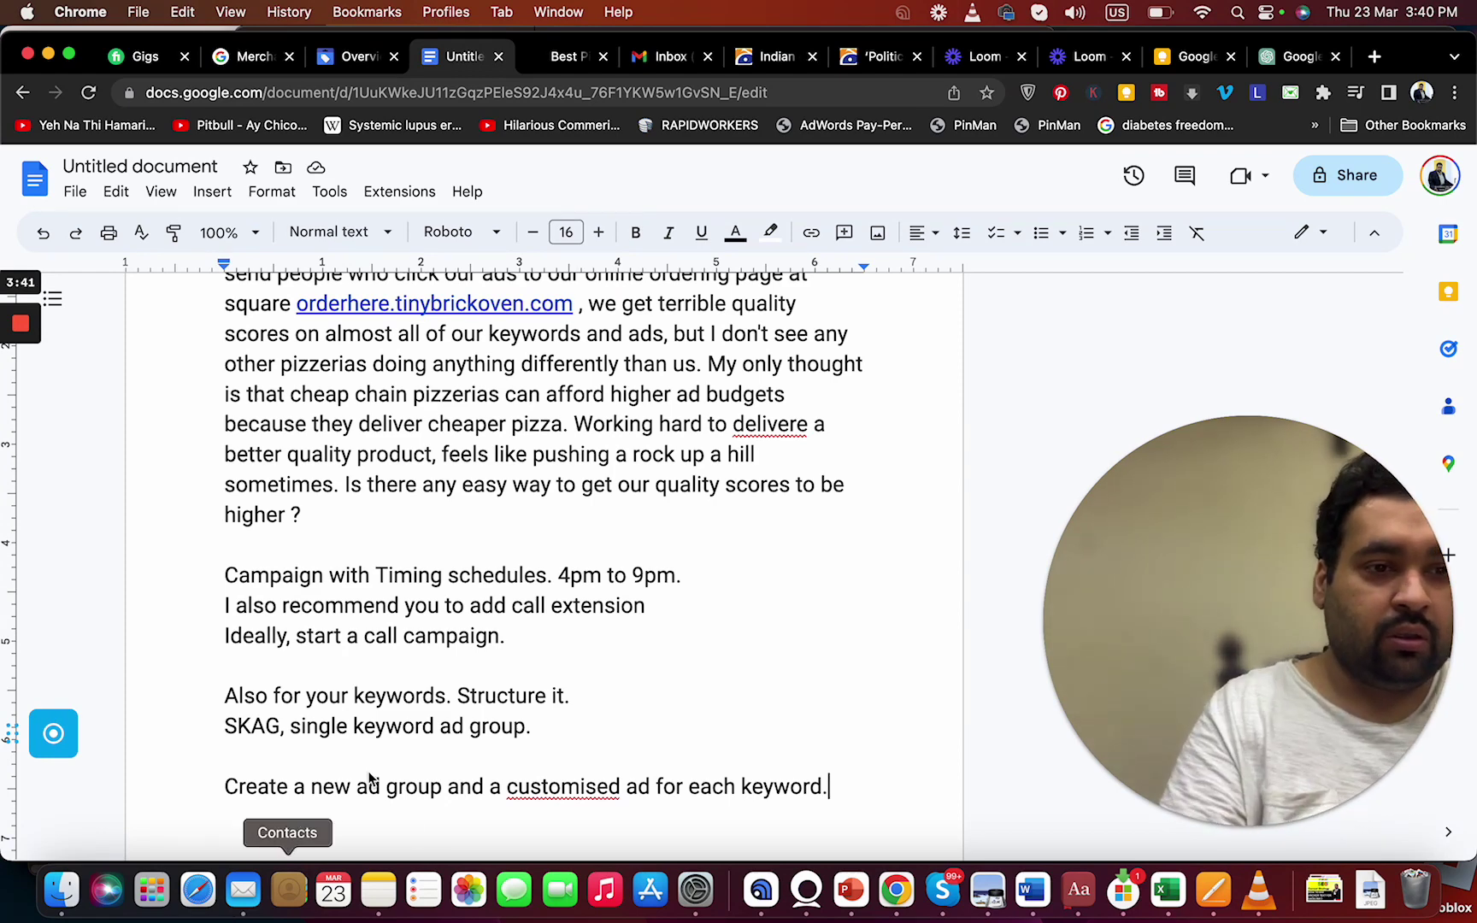
pyautogui.click(704, 571)
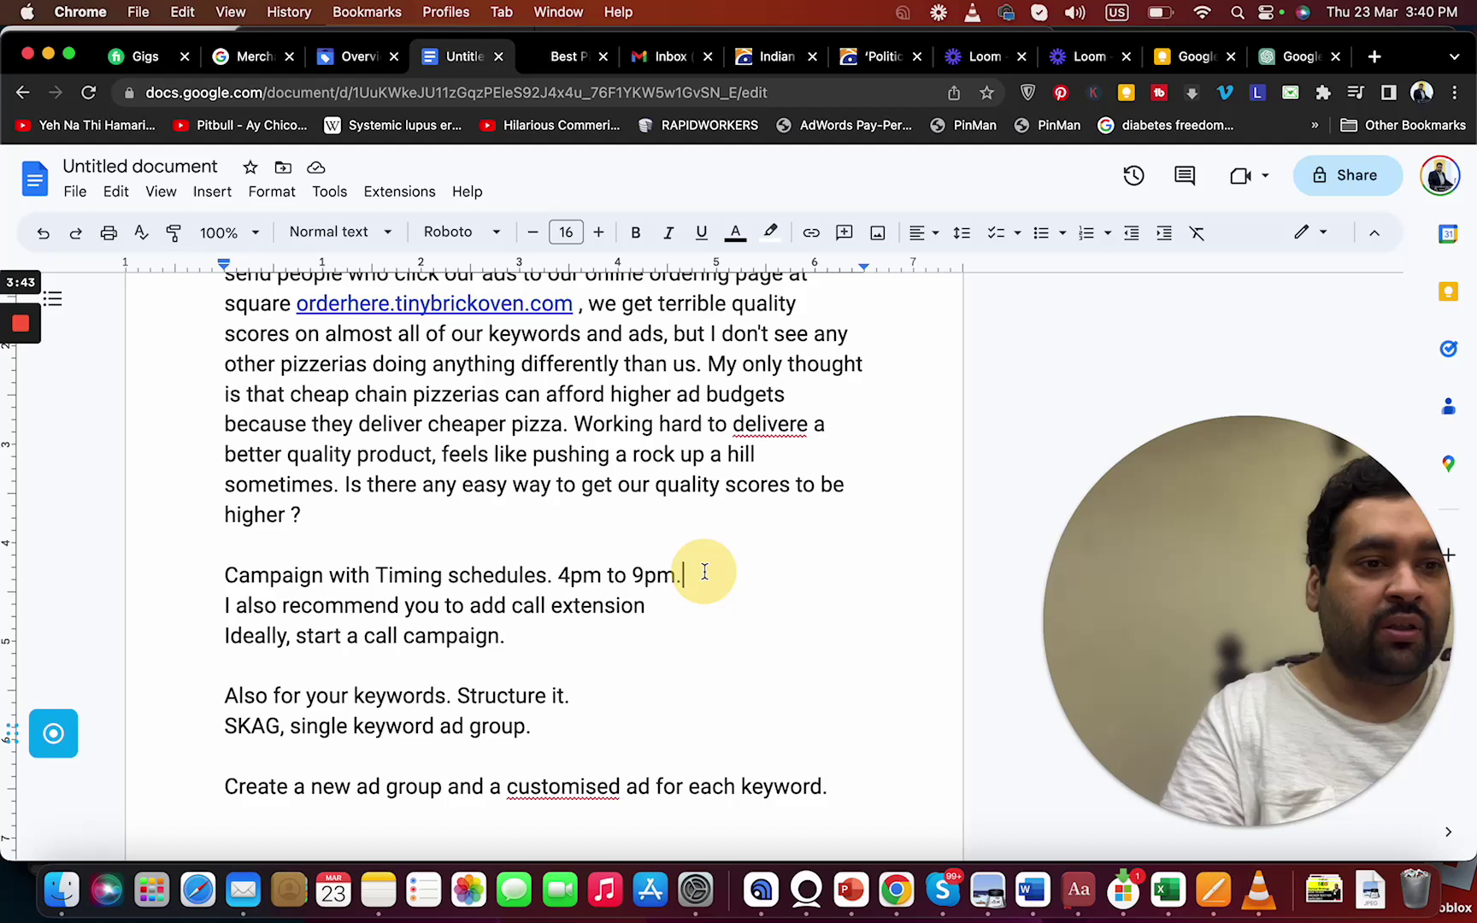
pyautogui.click(852, 789)
pyautogui.press('Return')
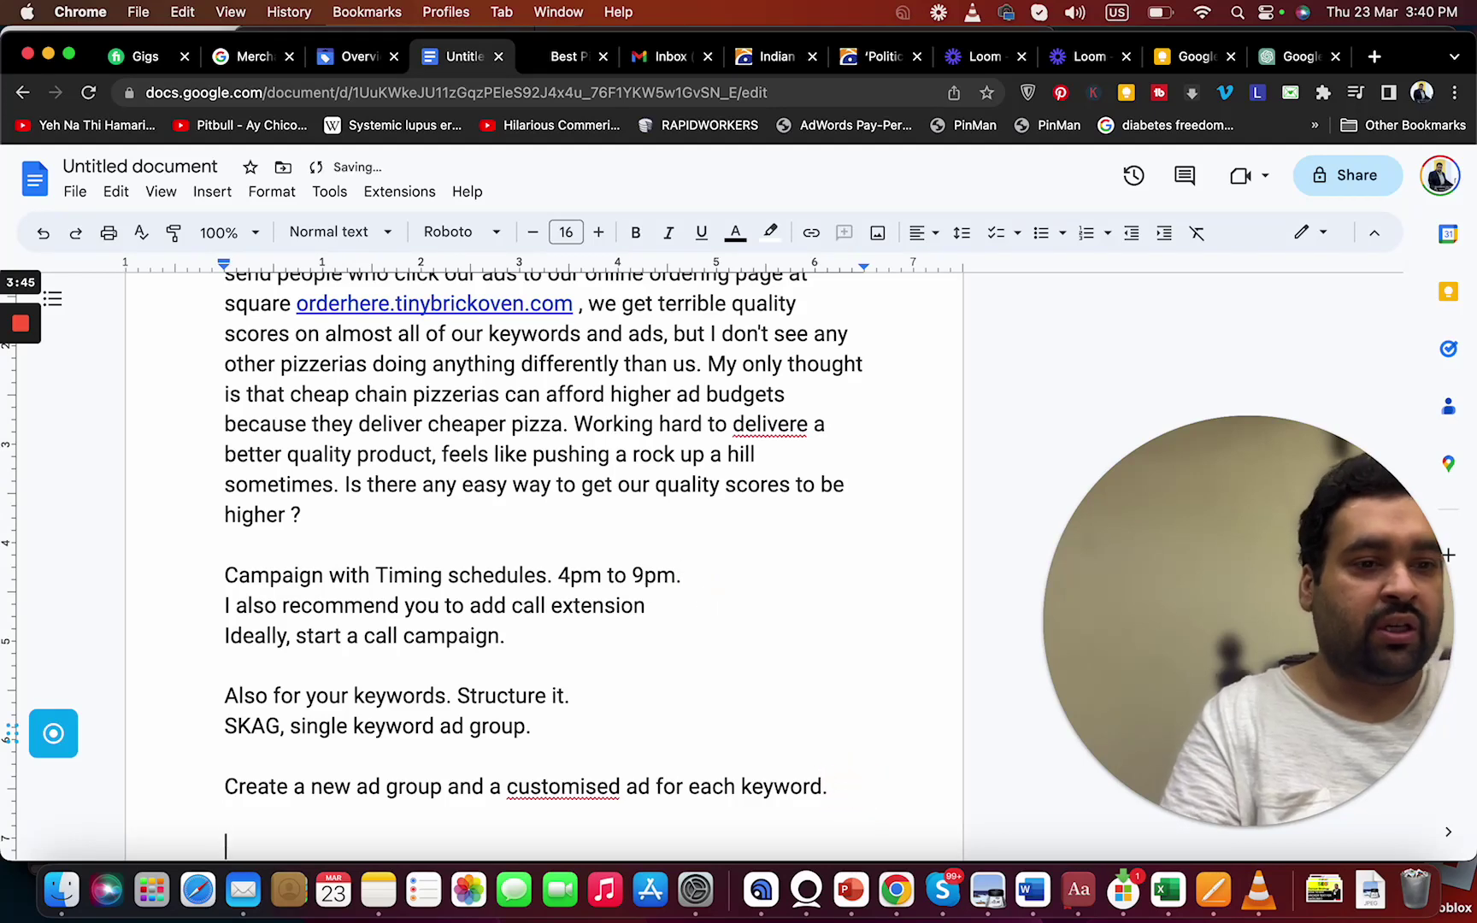
# - Ask 'What kind of bidding strategy you are using?' on its own line
pyautogui.write('What k')
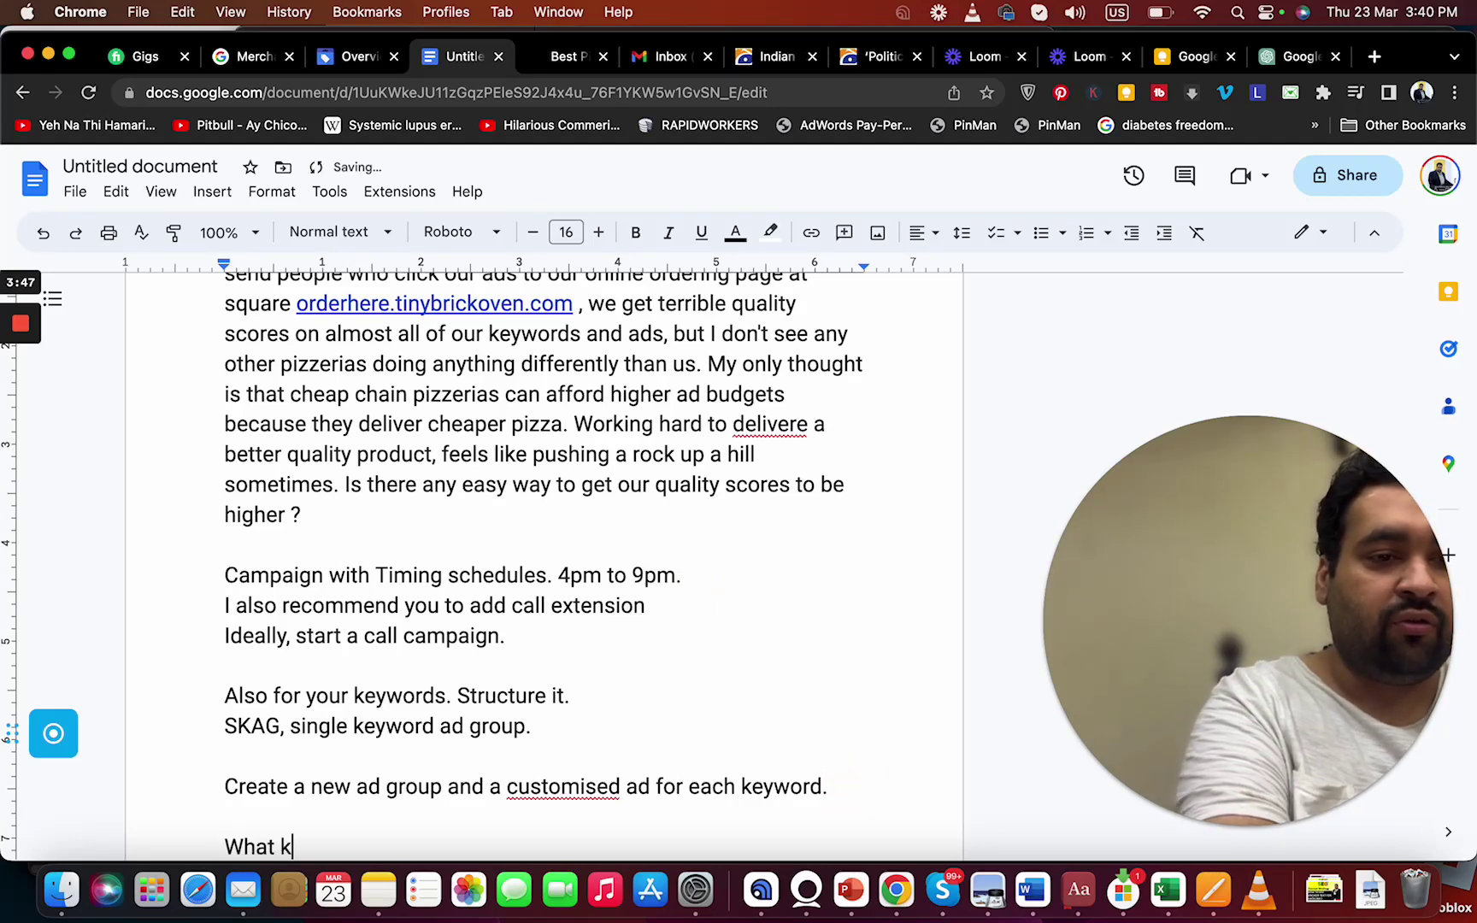
pyautogui.write('ind of bidding s')
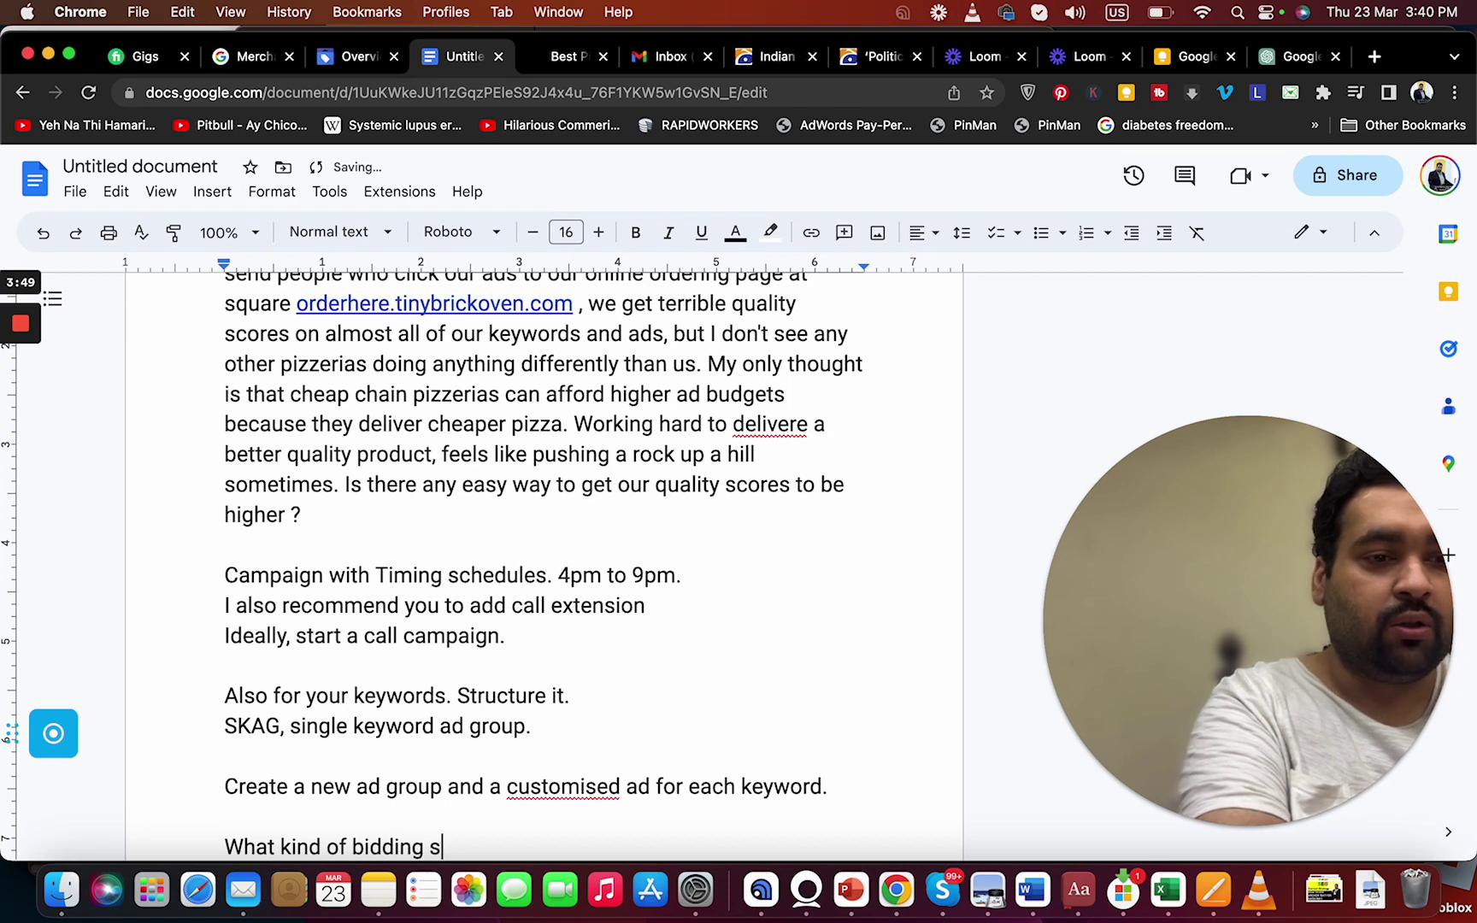
pyautogui.write('trategy you a')
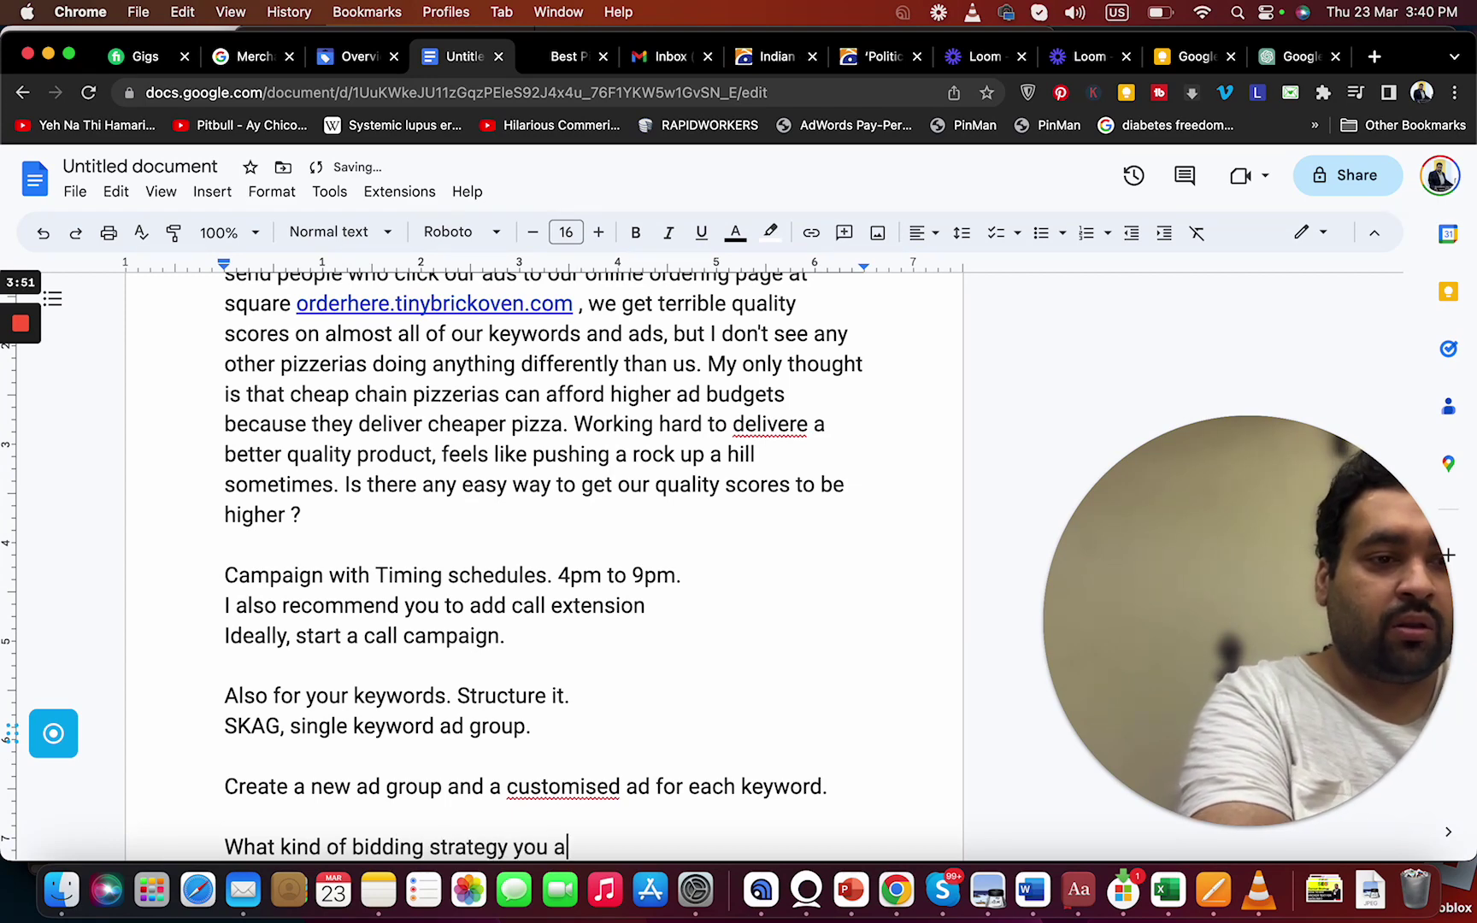
pyautogui.press('BackSpace')
pyautogui.press('BackSpace')
pyautogui.press('BackSpace')
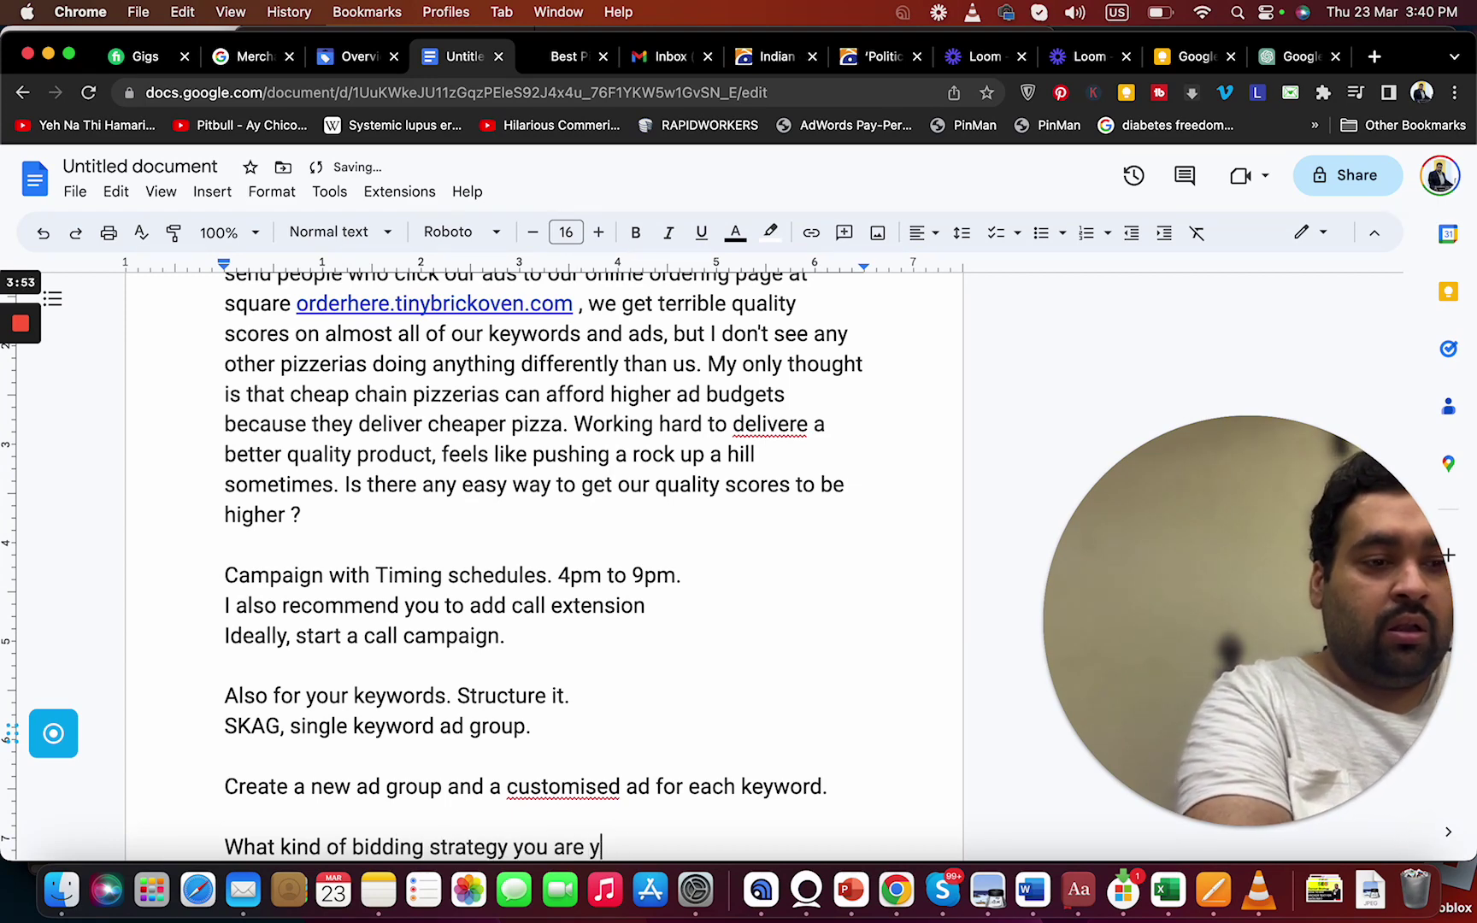
pyautogui.press('BackSpace')
pyautogui.write('using?')
pyautogui.press('Return')
pyautogui.press('Return')
# - Recommend adding conversion tracking, then running maximise conversions to improve quality score
pyautogui.write('I r')
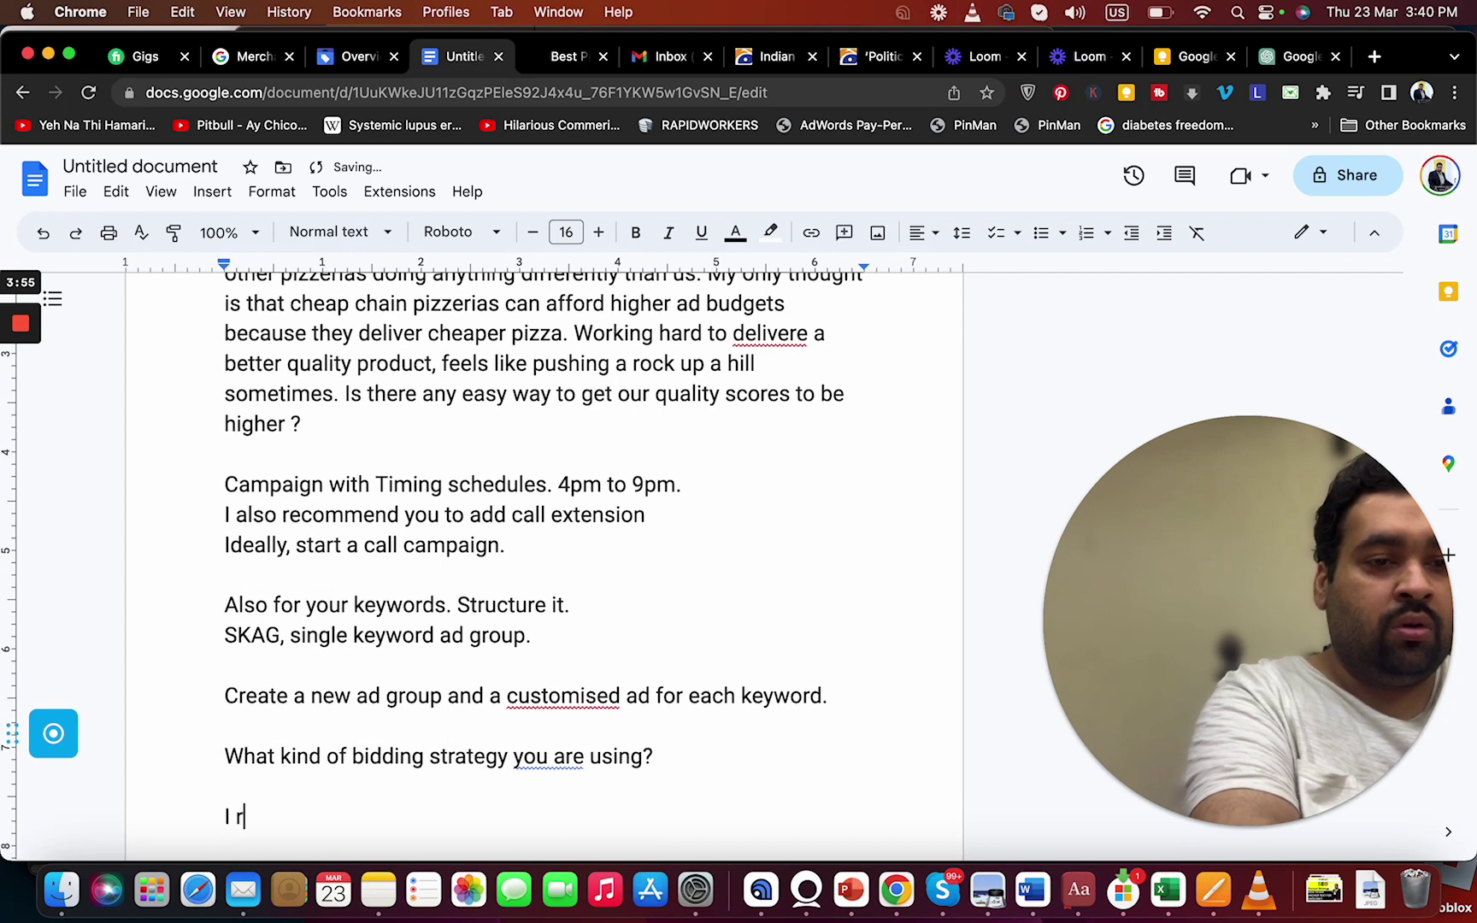
pyautogui.write('ecommend yo')
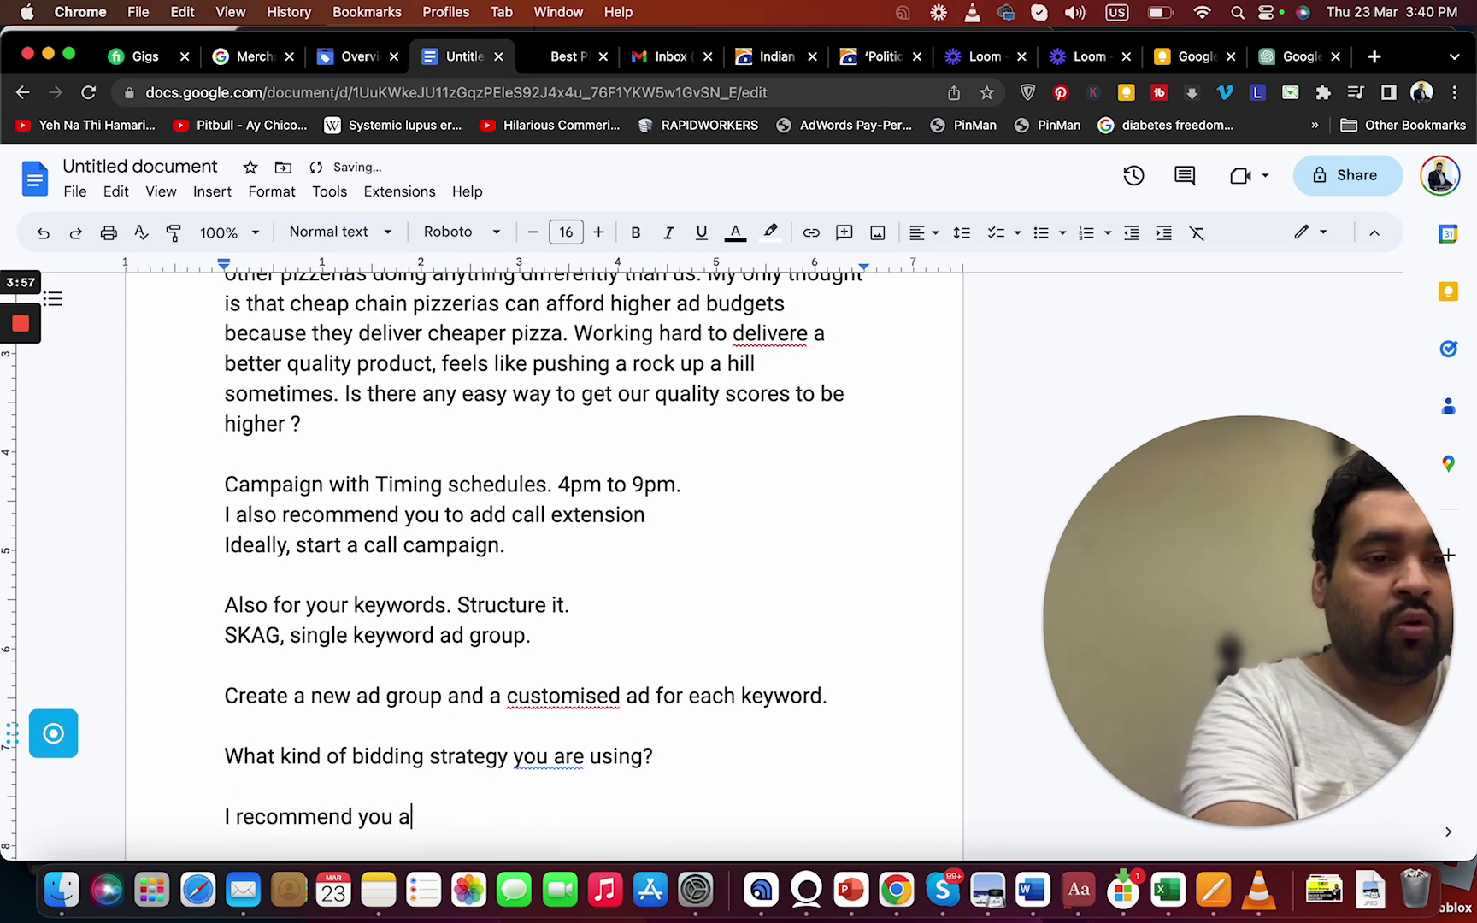
pyautogui.write('u to addc')
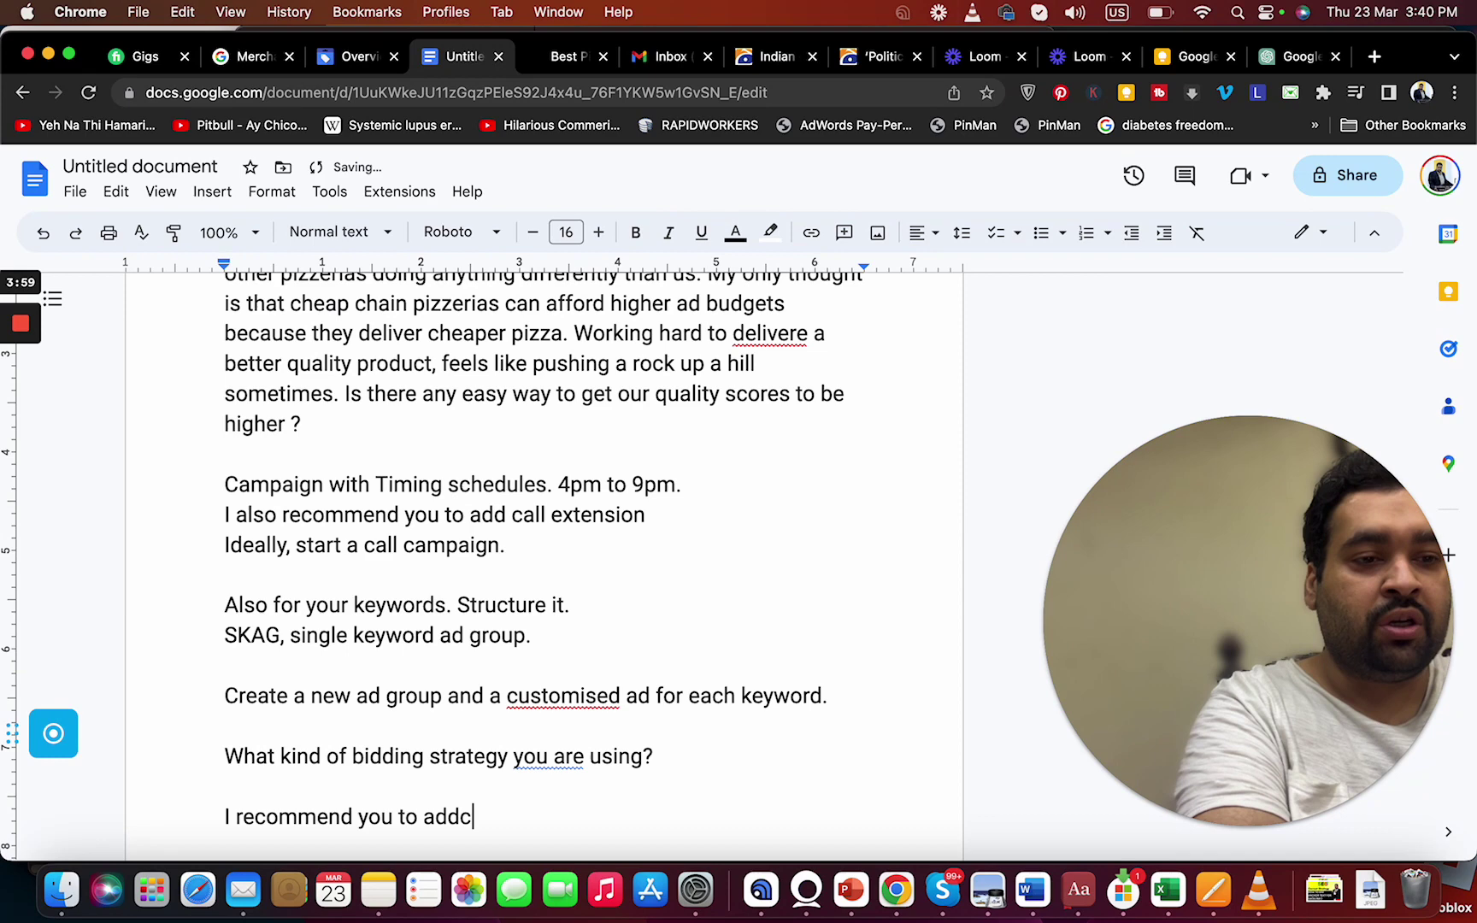
pyautogui.press('BackSpace')
pyautogui.write('conversion')
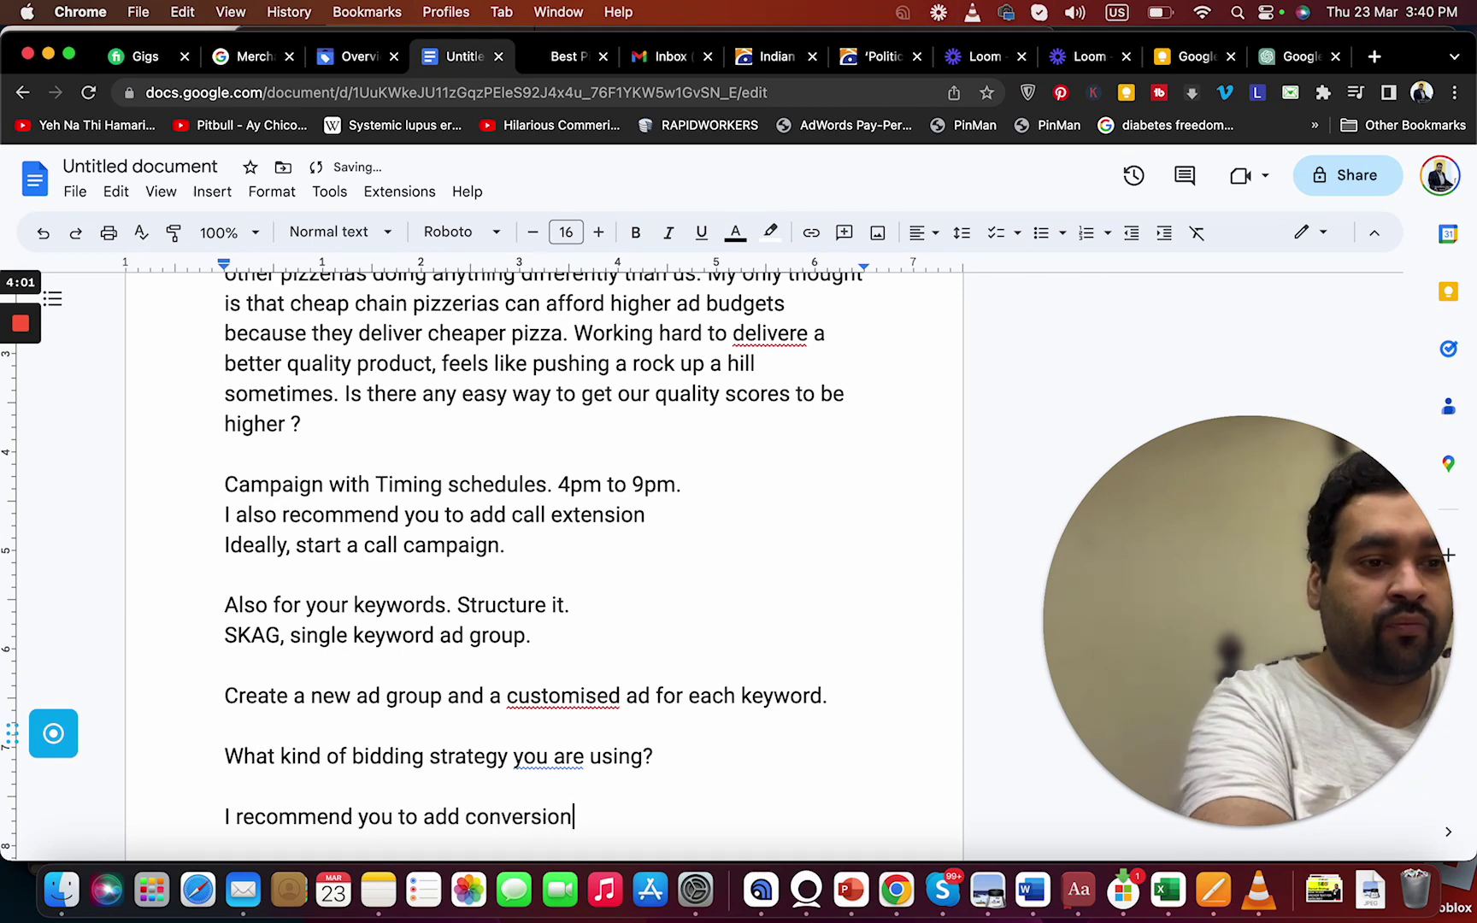
pyautogui.write(' tracking')
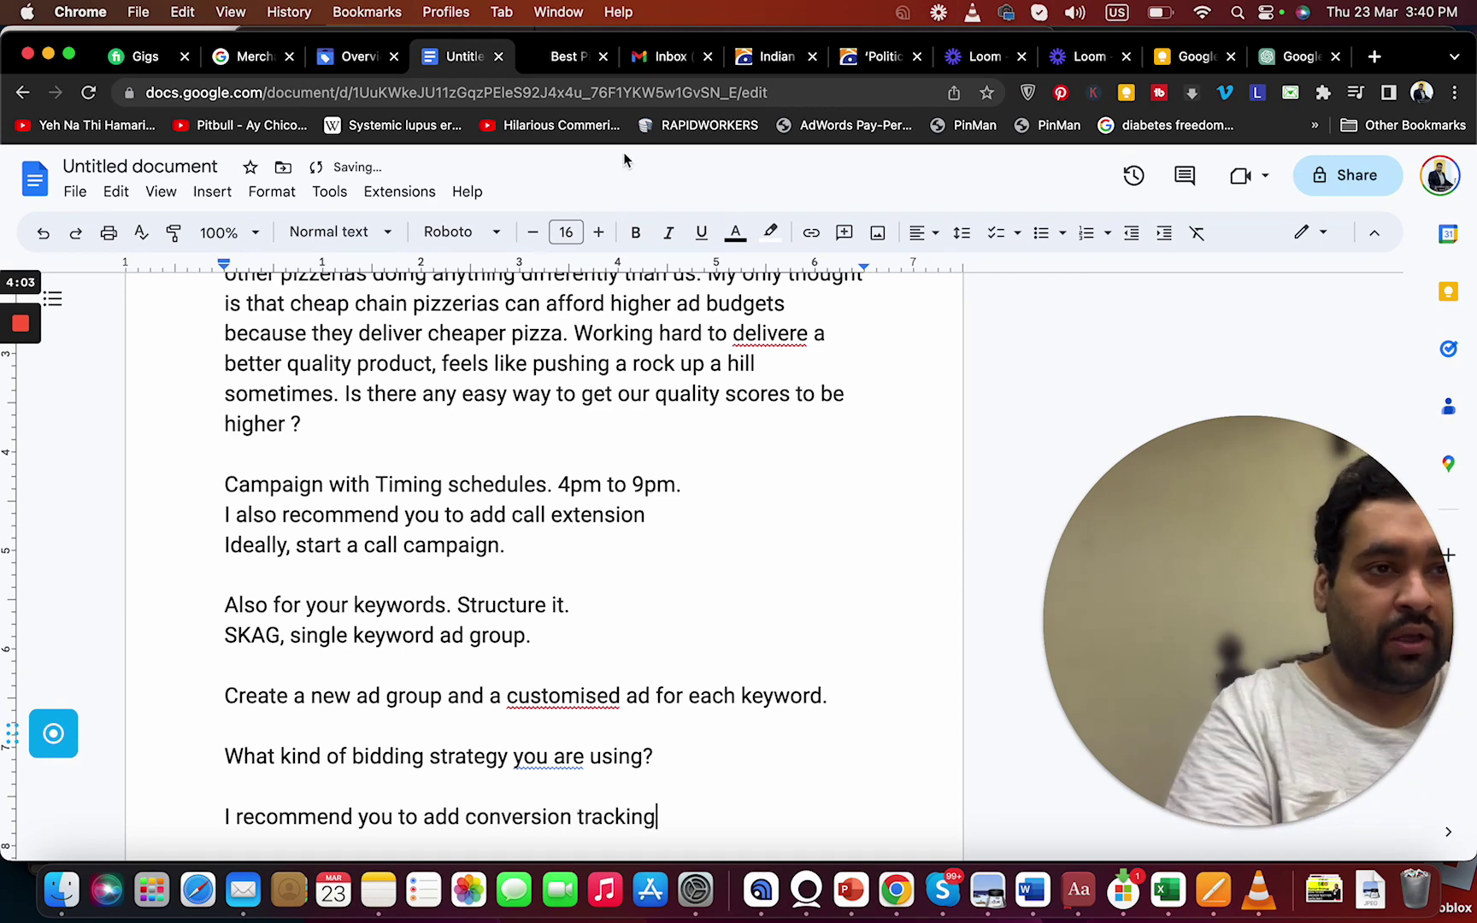
pyautogui.click(565, 57)
pyautogui.click(462, 56)
pyautogui.write('an')
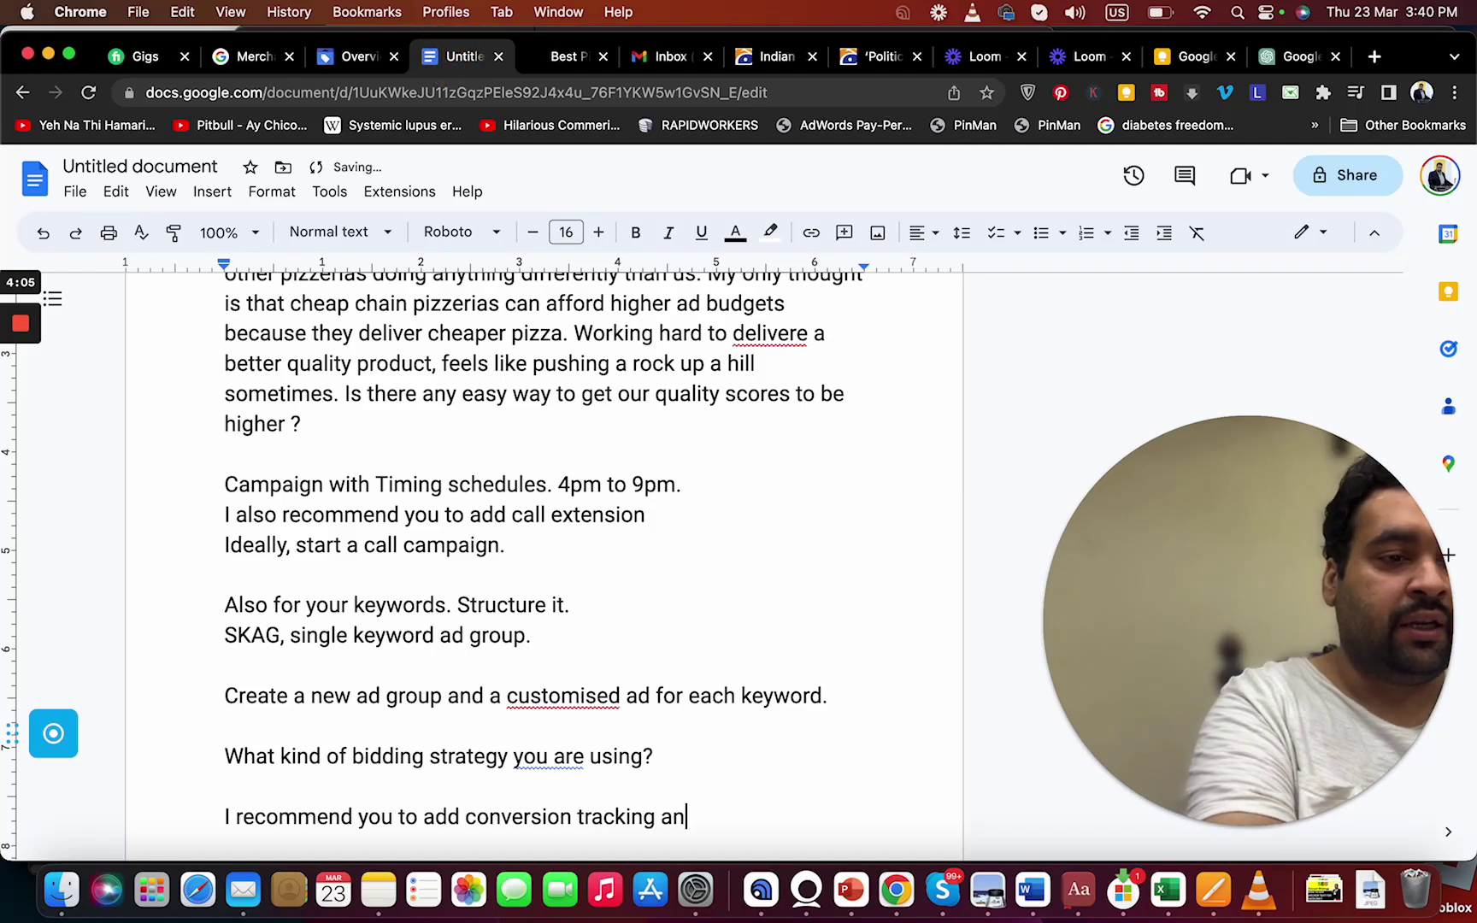
pyautogui.write('d then run')
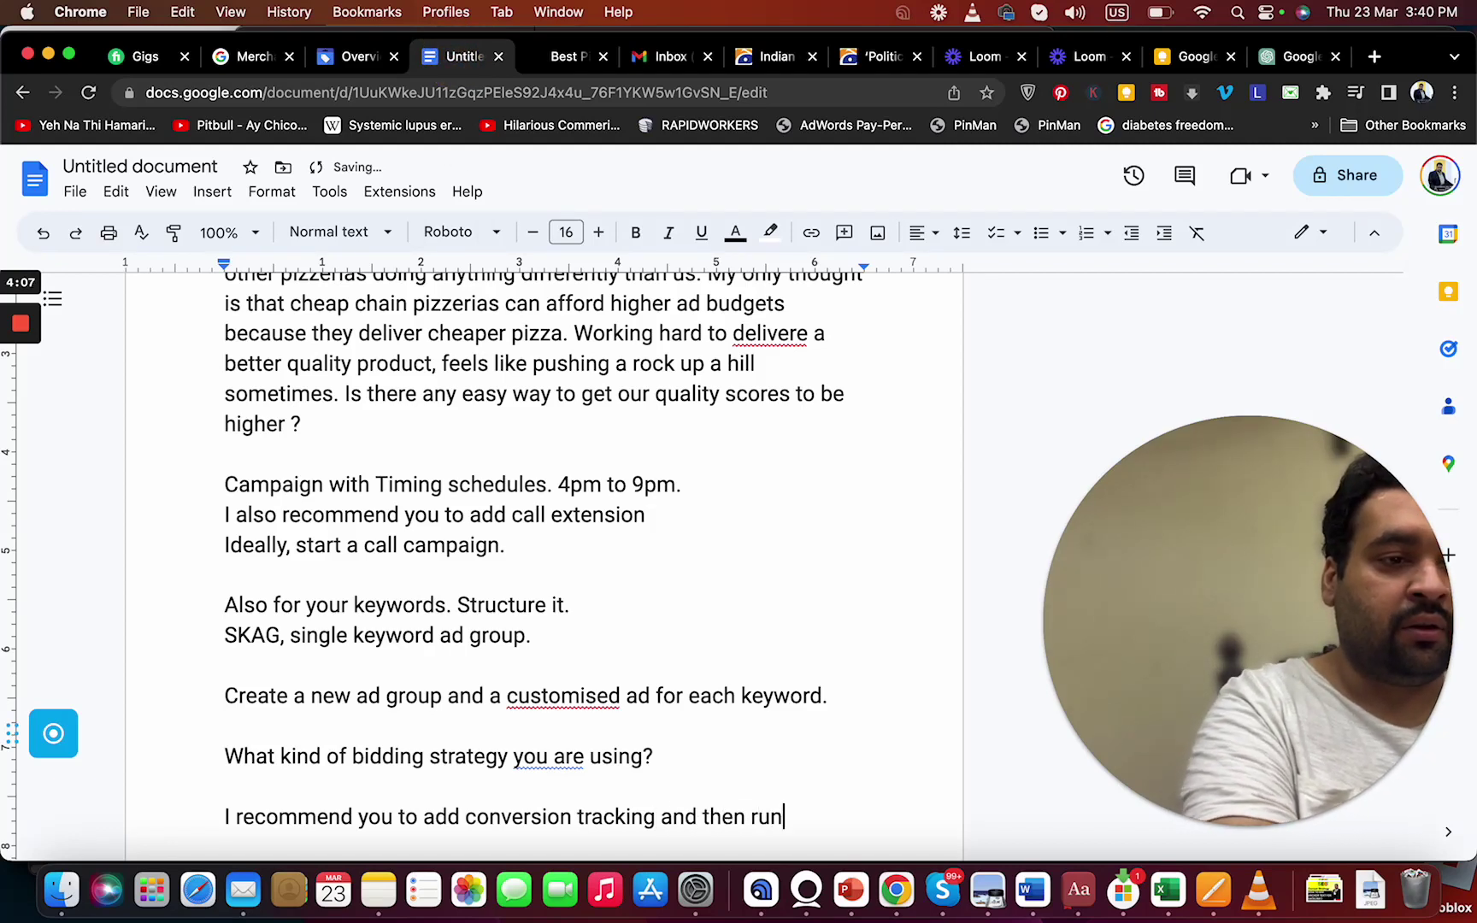
pyautogui.write(' maximise con')
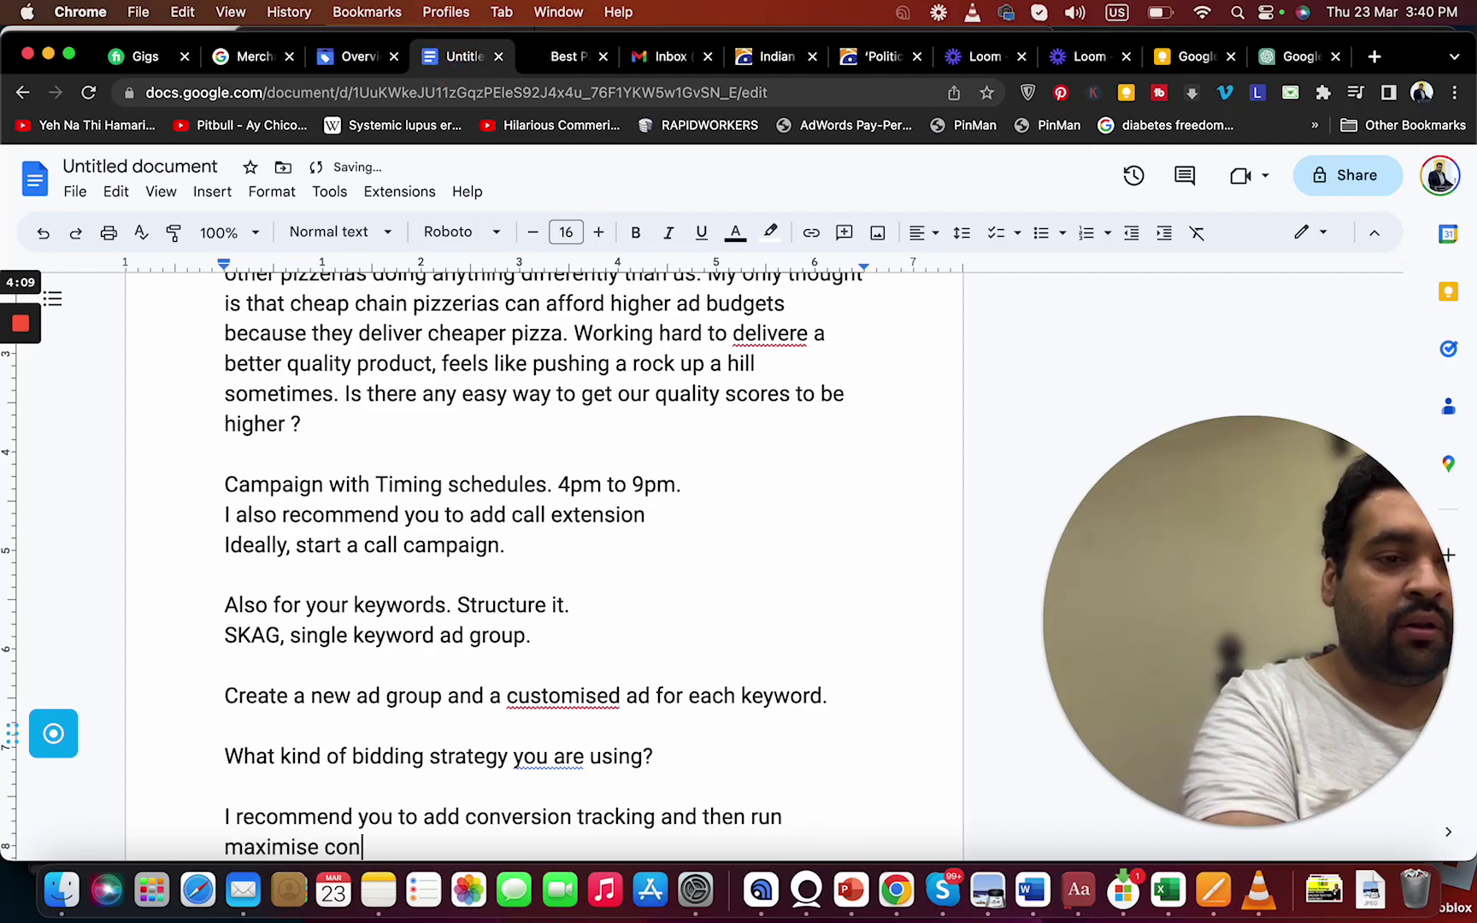
pyautogui.write('versions after')
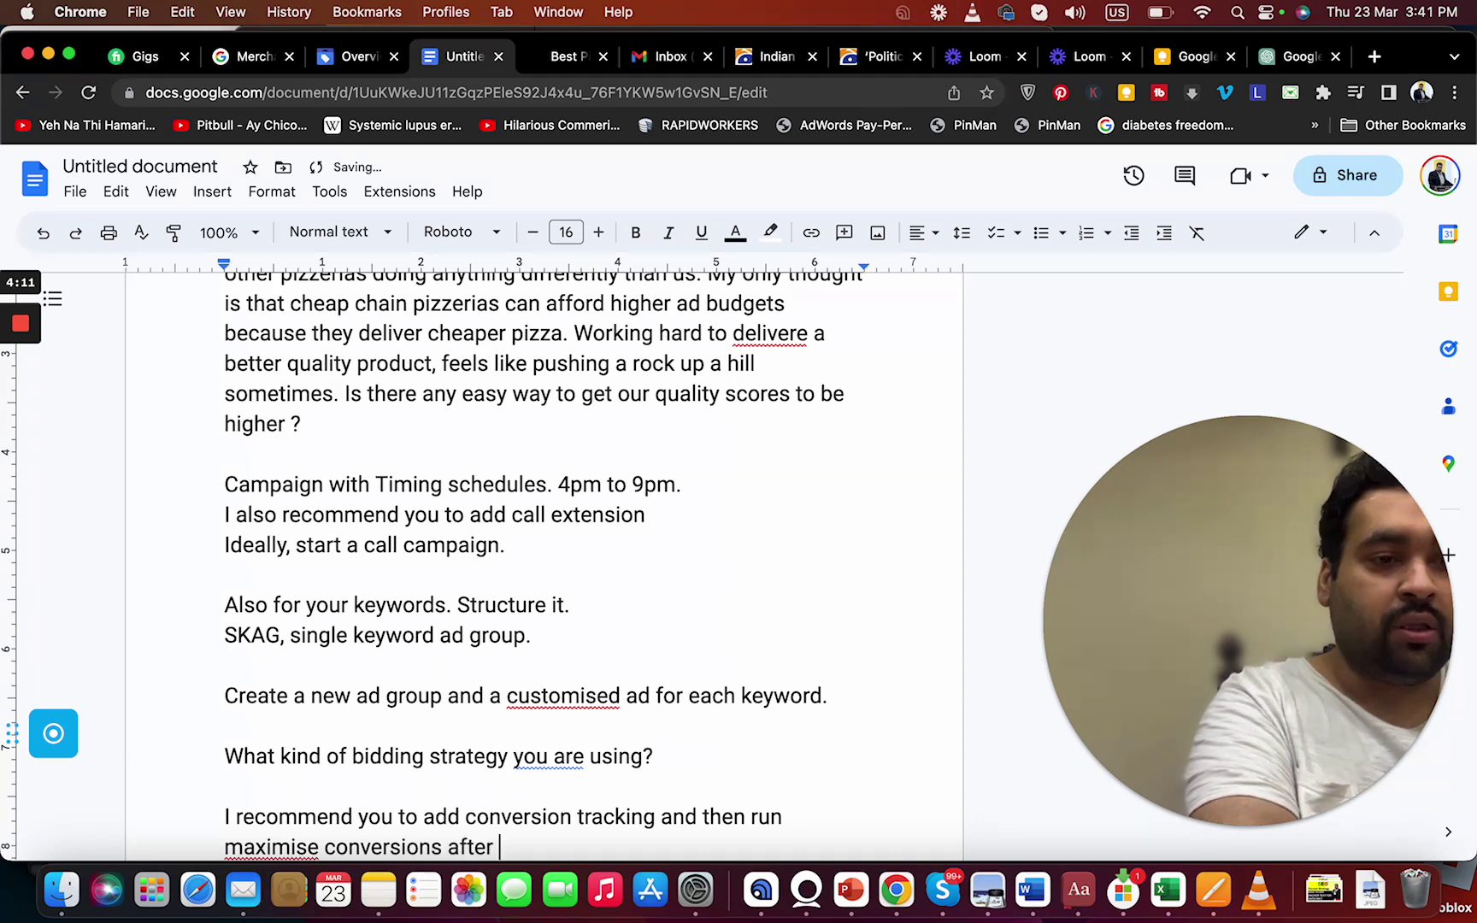
pyautogui.write(' you get some co')
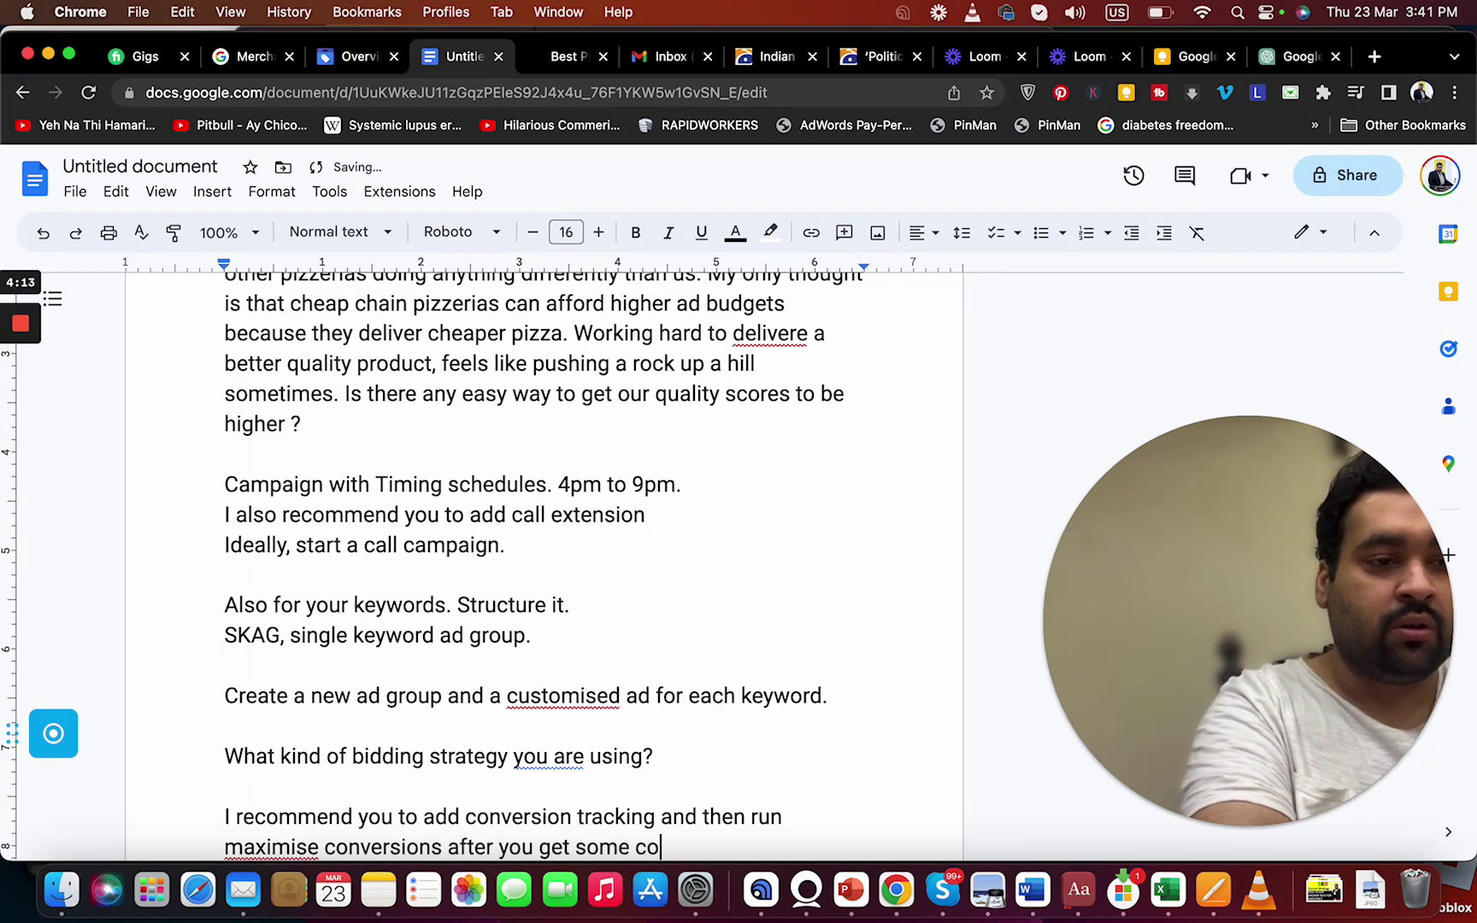
pyautogui.write('nversions.')
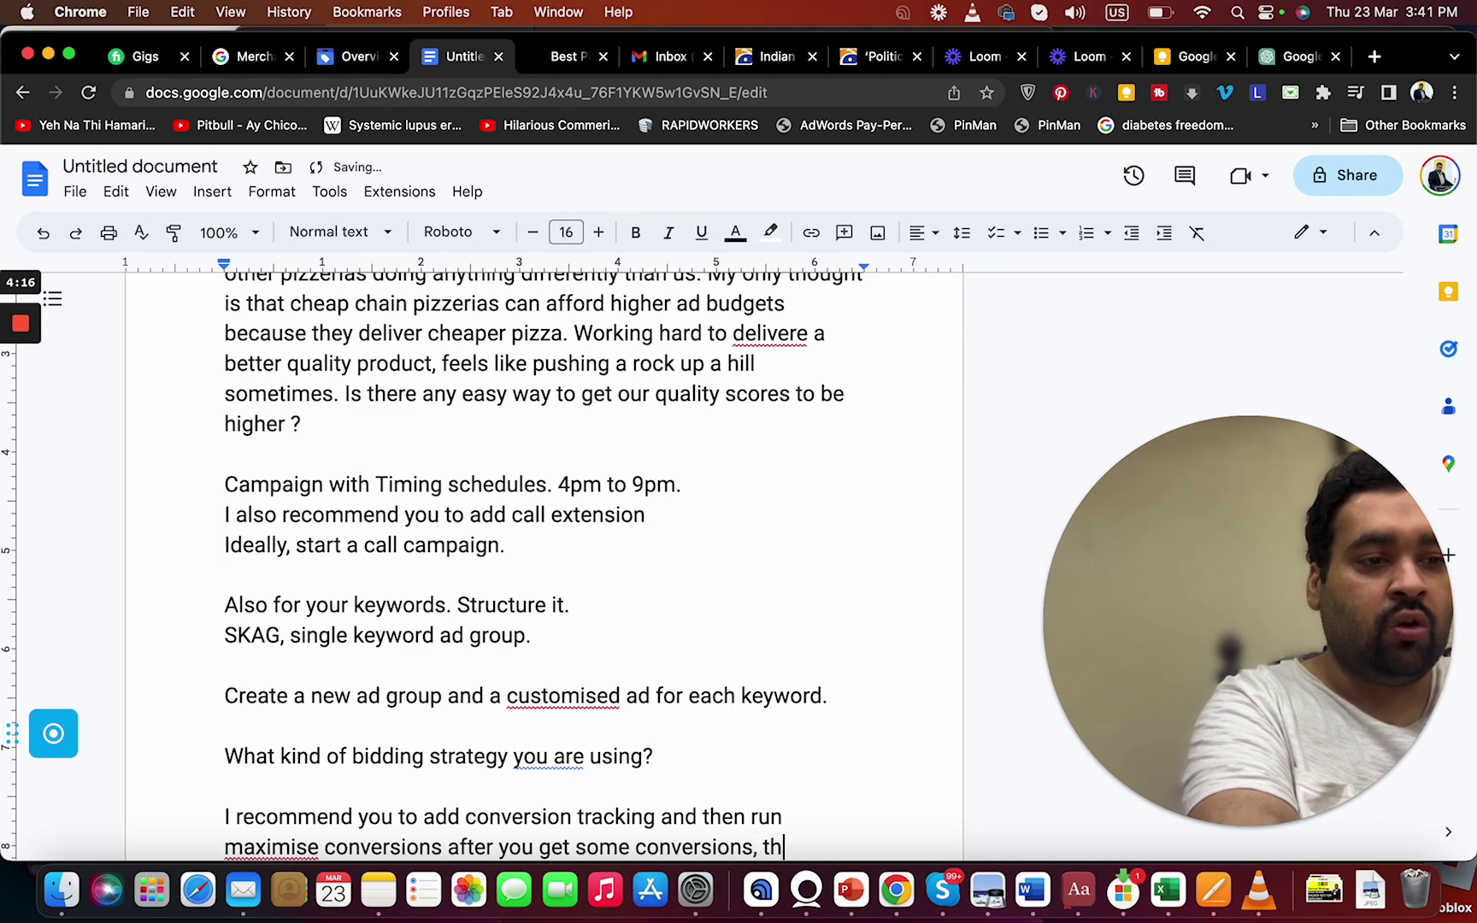
pyautogui.write(' this can also ')
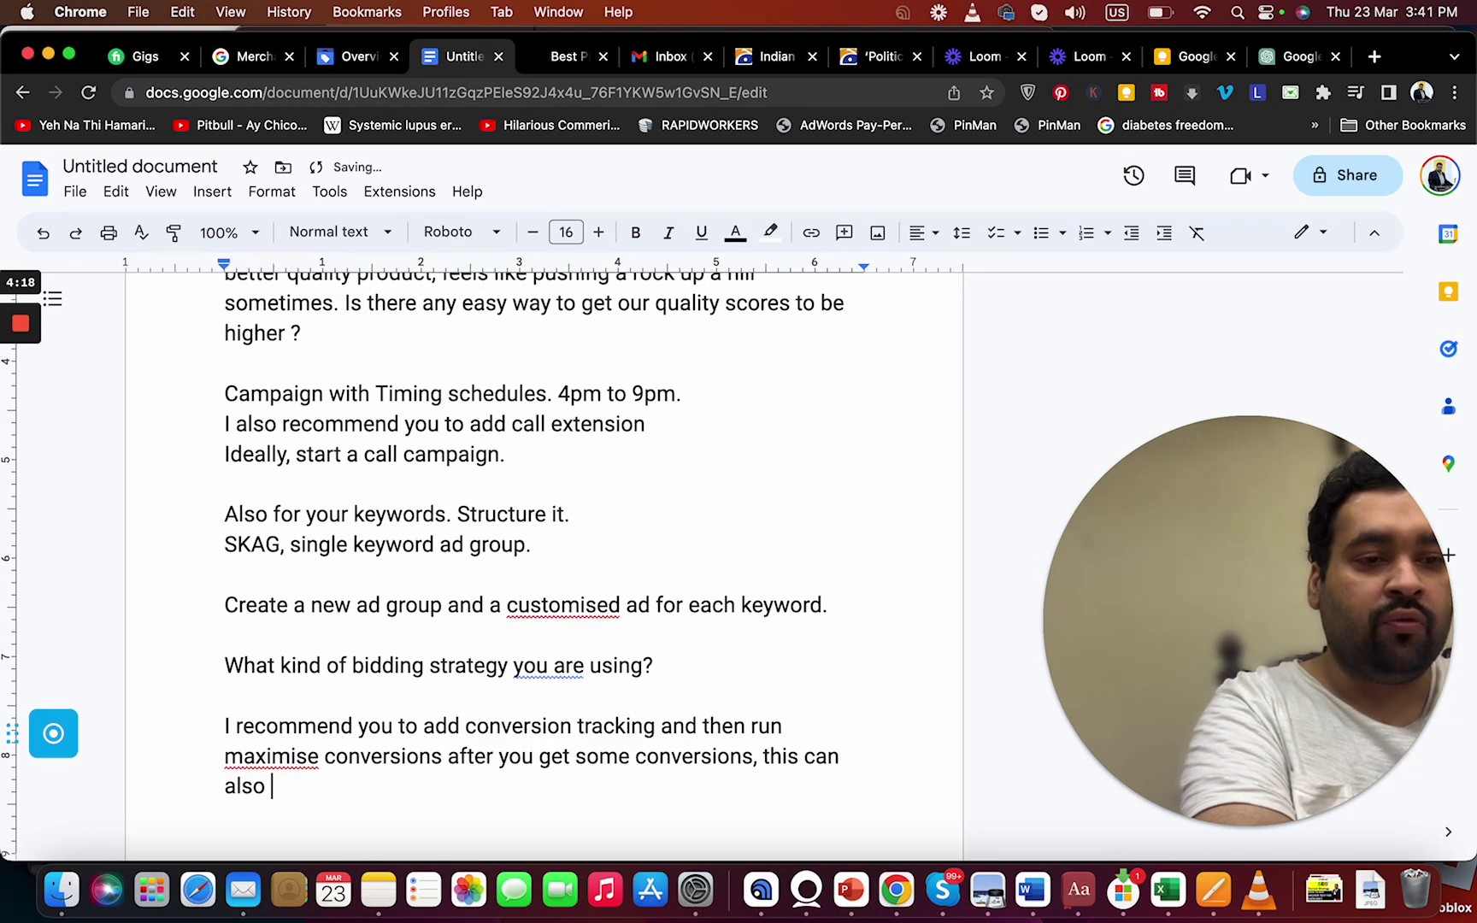
pyautogui.write('improve your')
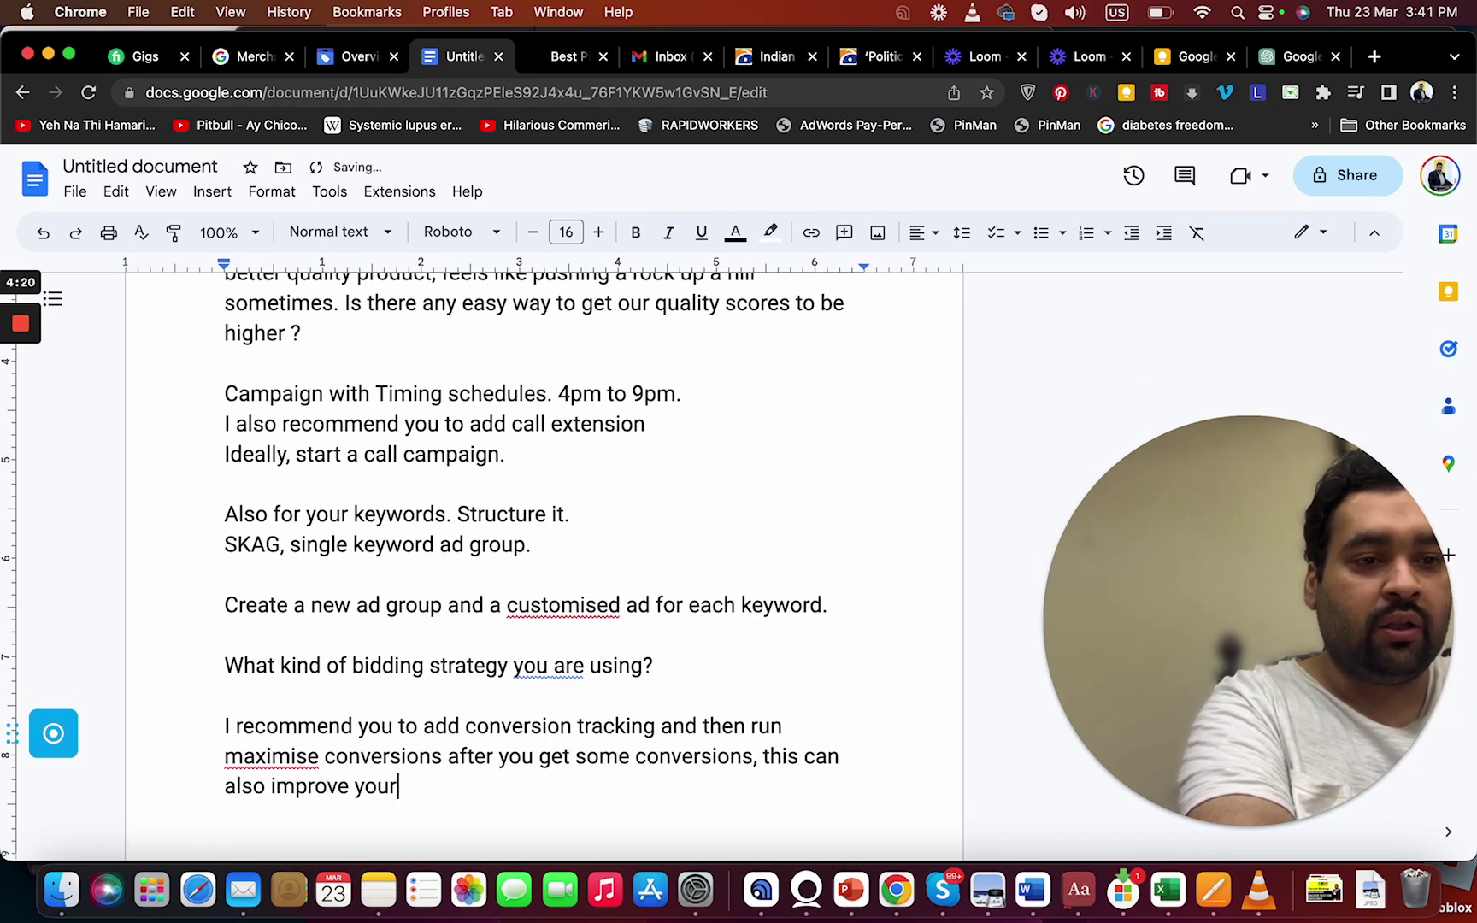
pyautogui.write(' quality score')
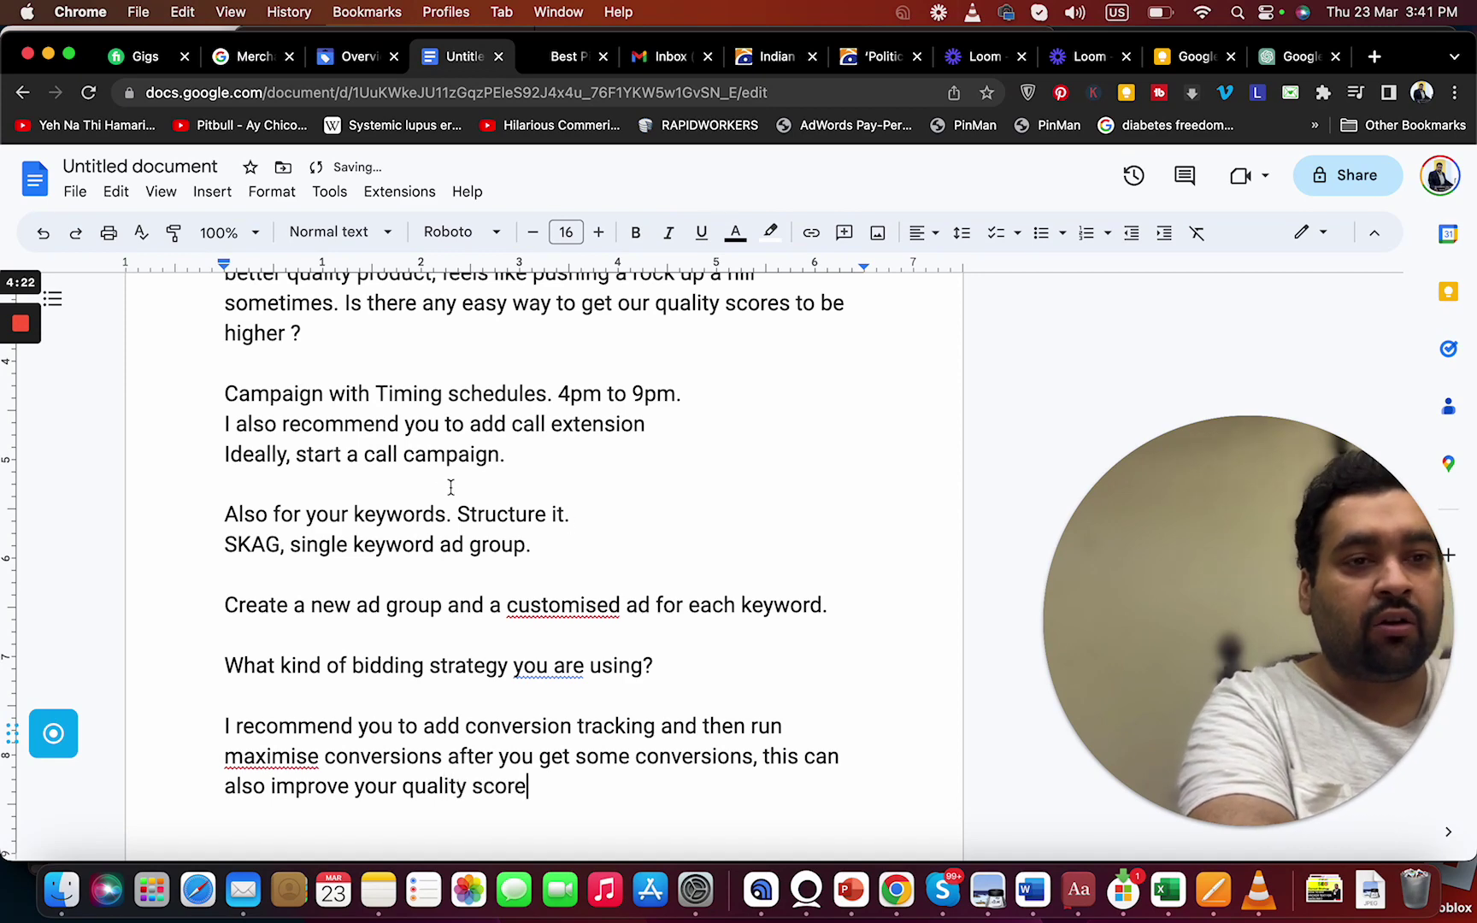
# - Add a paragraph 'Focus on areas. You can divide into areas. This can help'
pyautogui.scroll(-1, 22, 382)
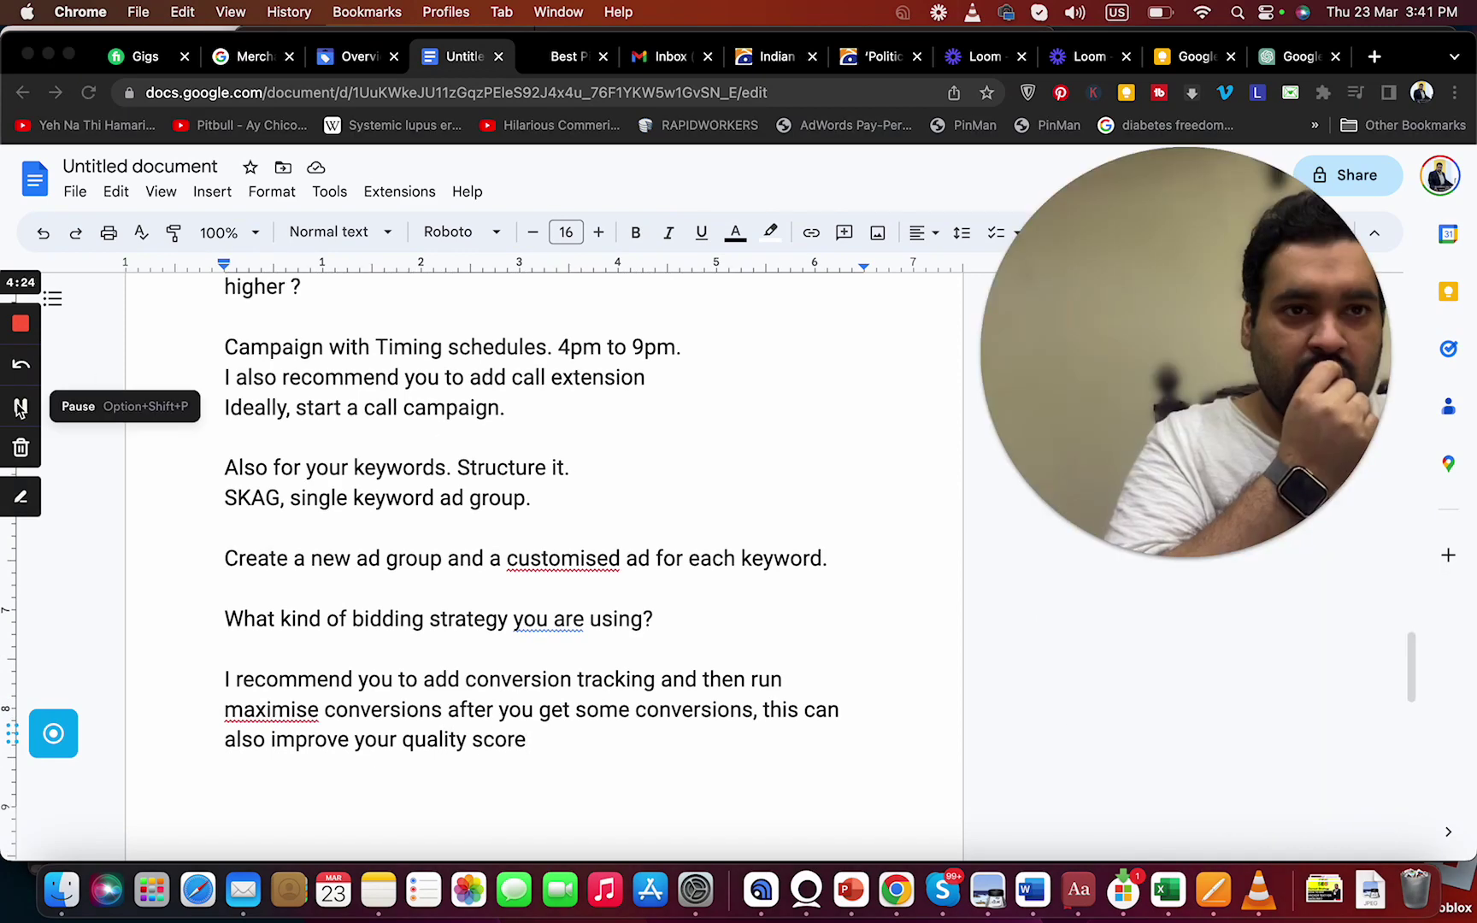
pyautogui.click(603, 768)
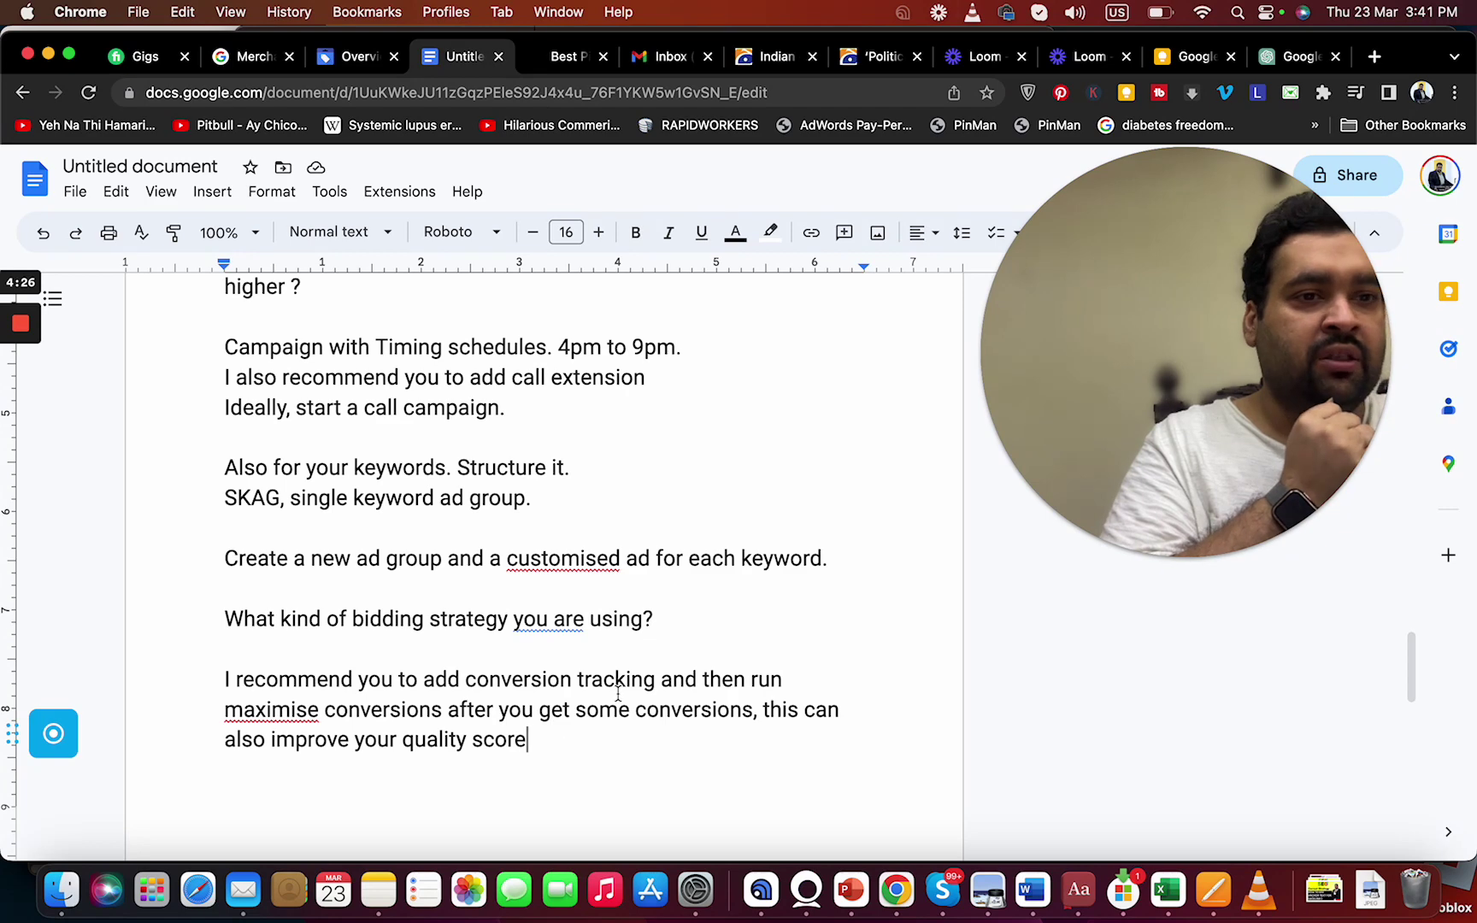
pyautogui.write('.')
pyautogui.press('Return')
pyautogui.press('Return')
pyautogui.press('Return')
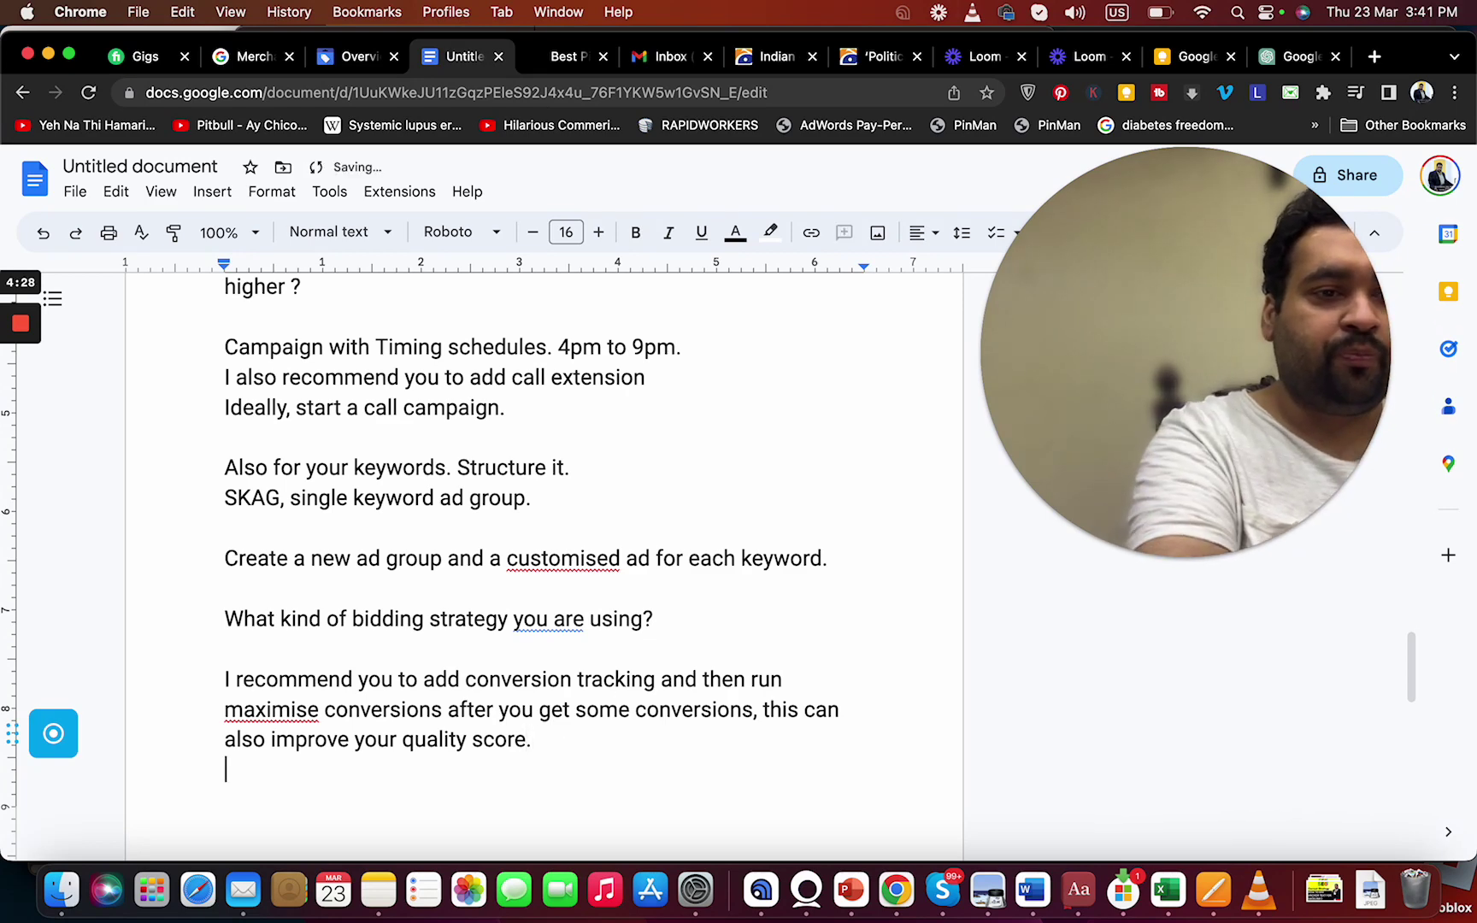
pyautogui.write('Focus on')
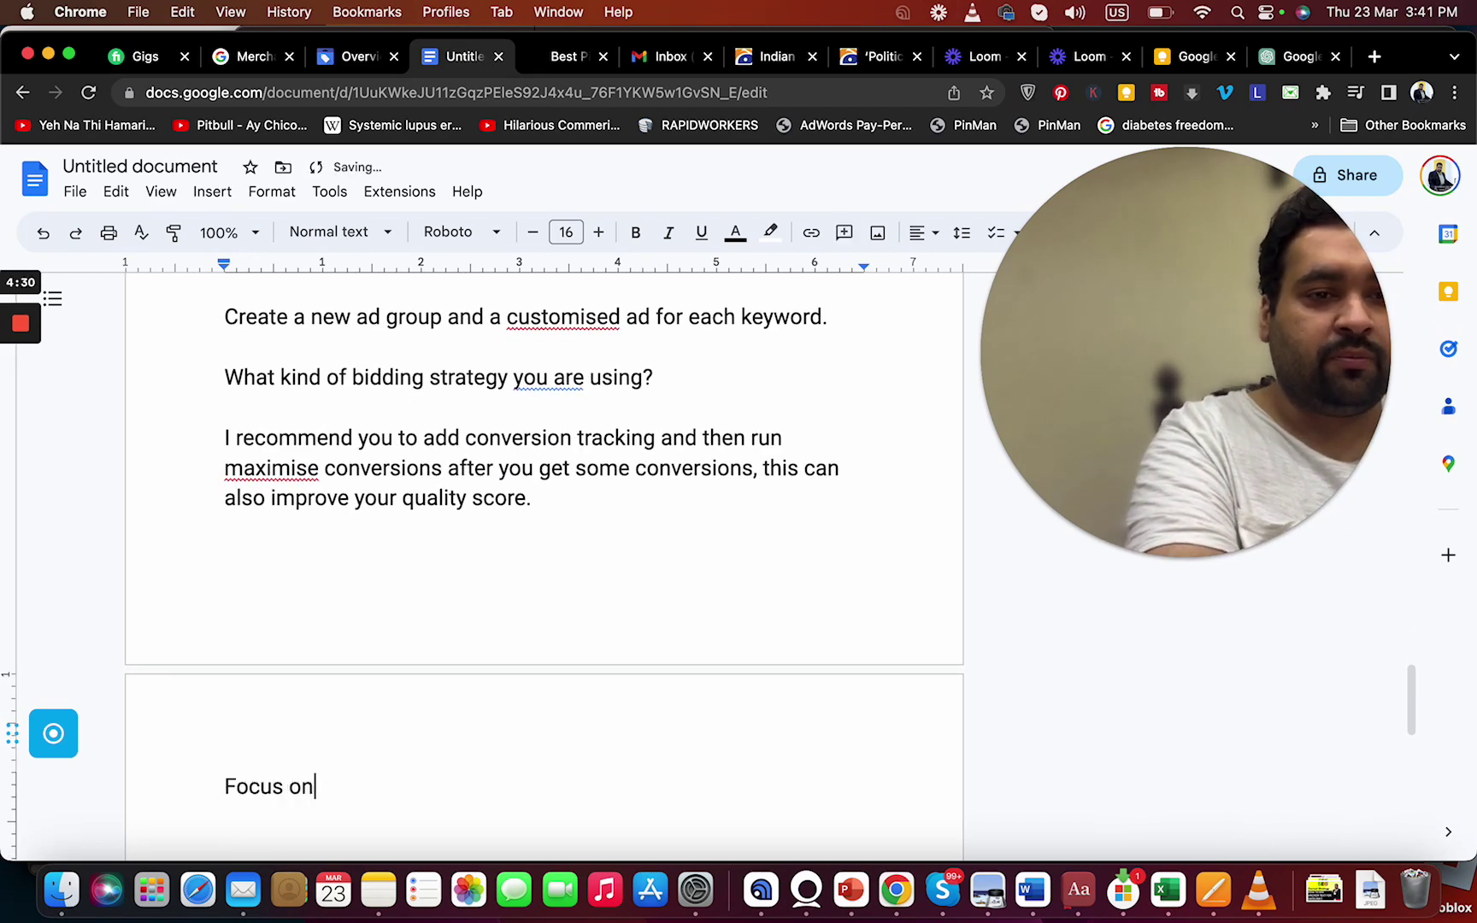
pyautogui.write(' arww')
pyautogui.press('BackSpace')
pyautogui.press('BackSpace')
pyautogui.write('eas')
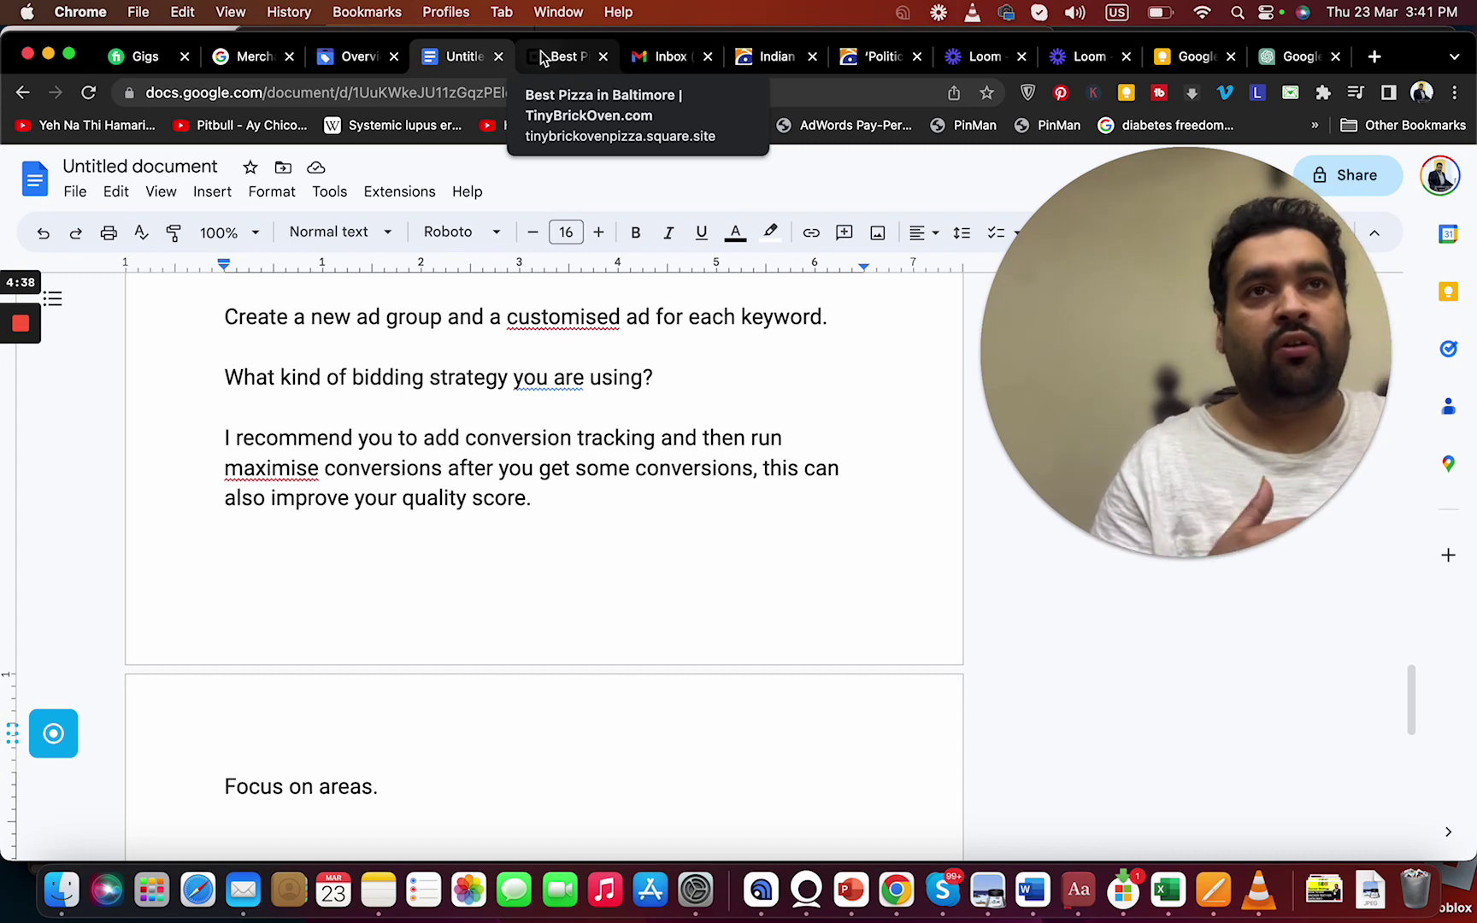
pyautogui.write('. You')
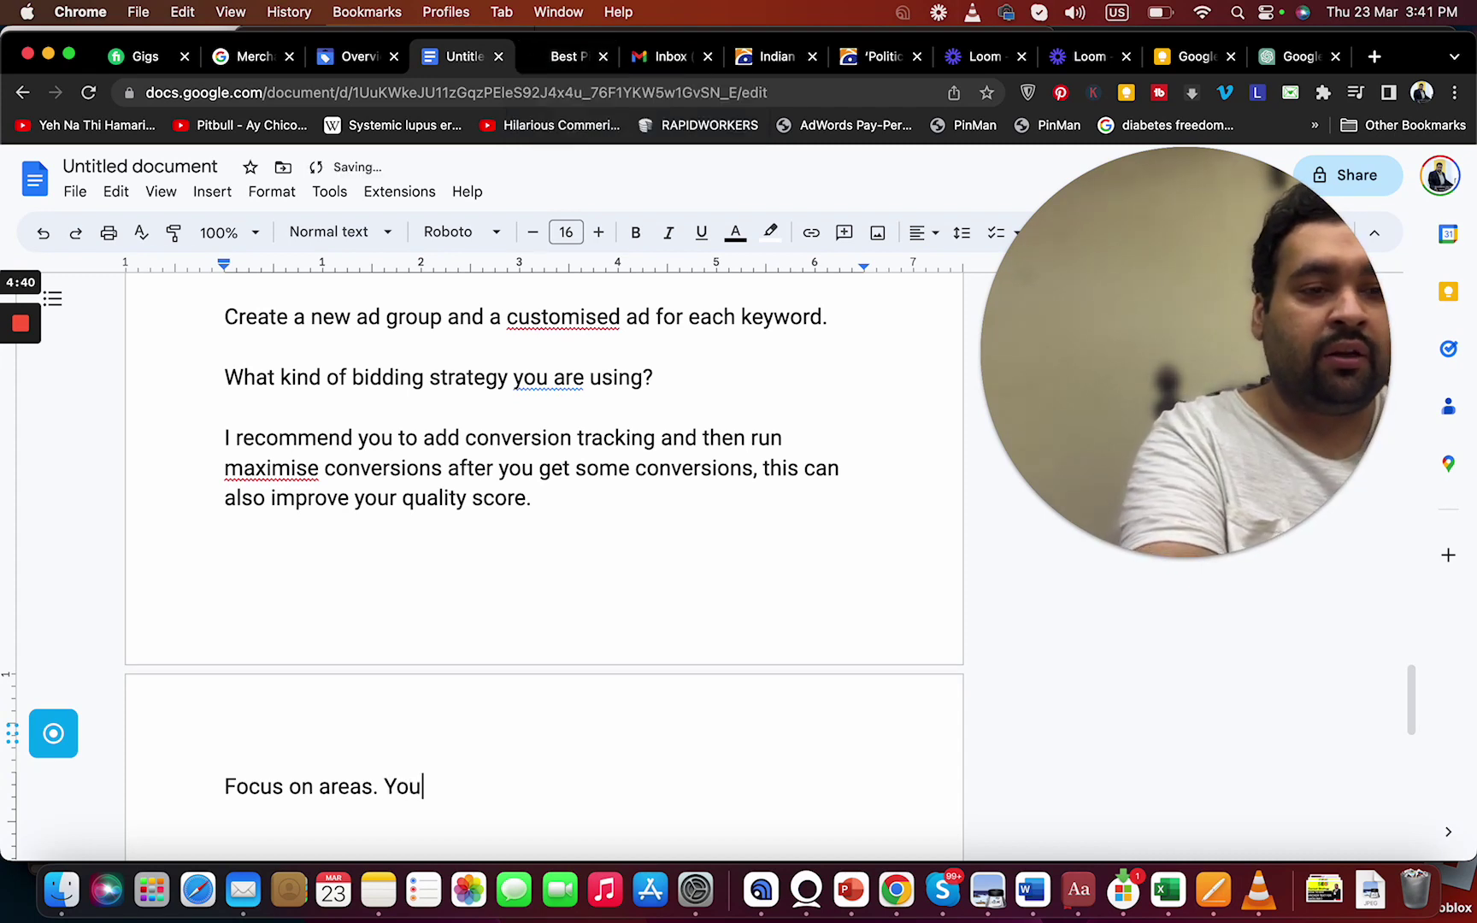
pyautogui.write(' can divide into ')
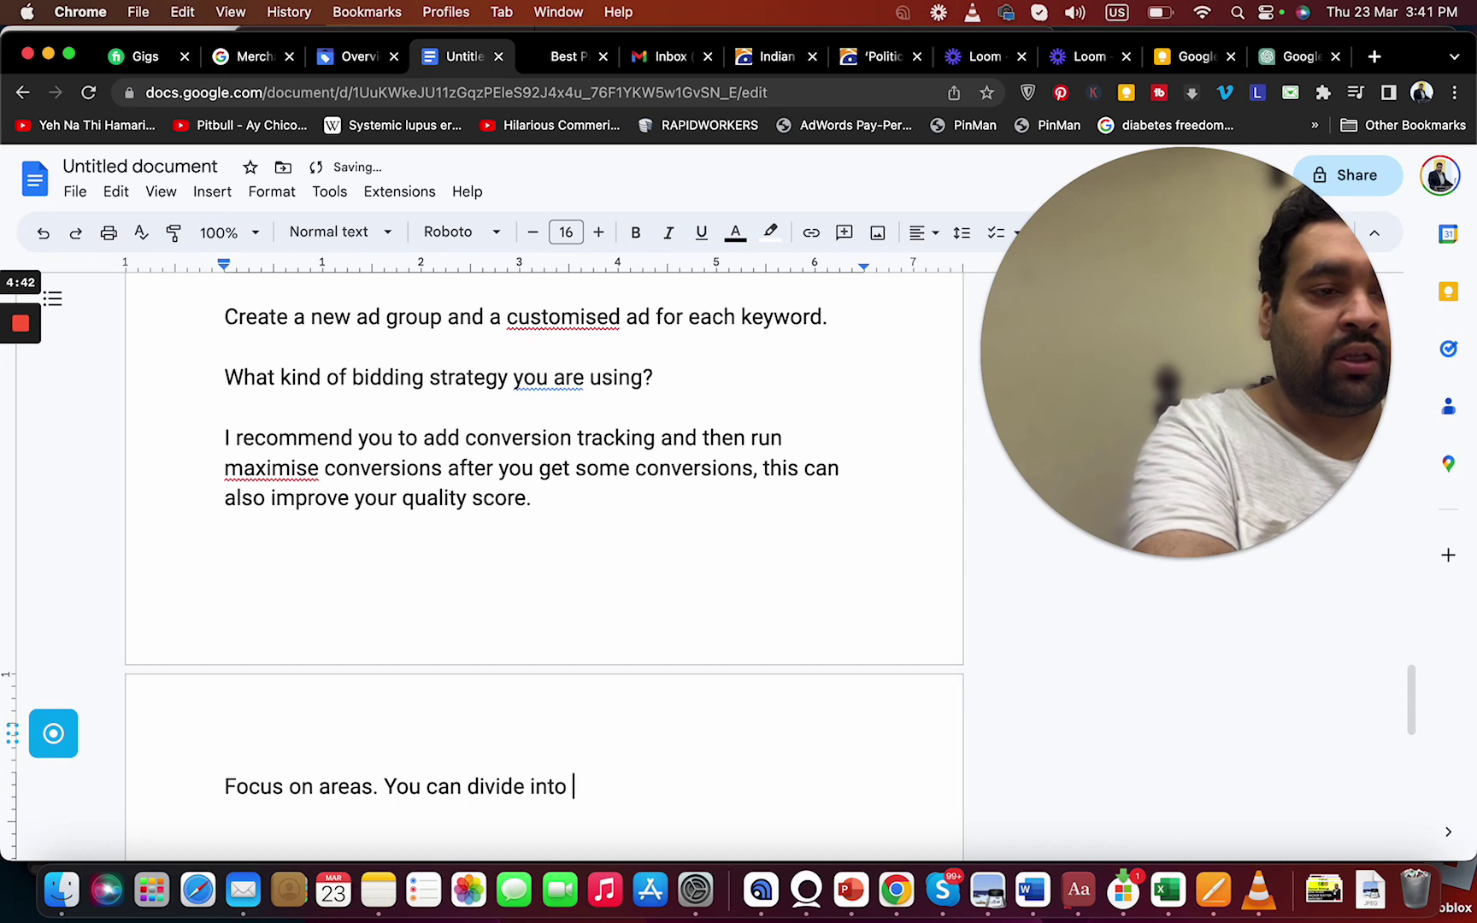
pyautogui.write('areas. Th')
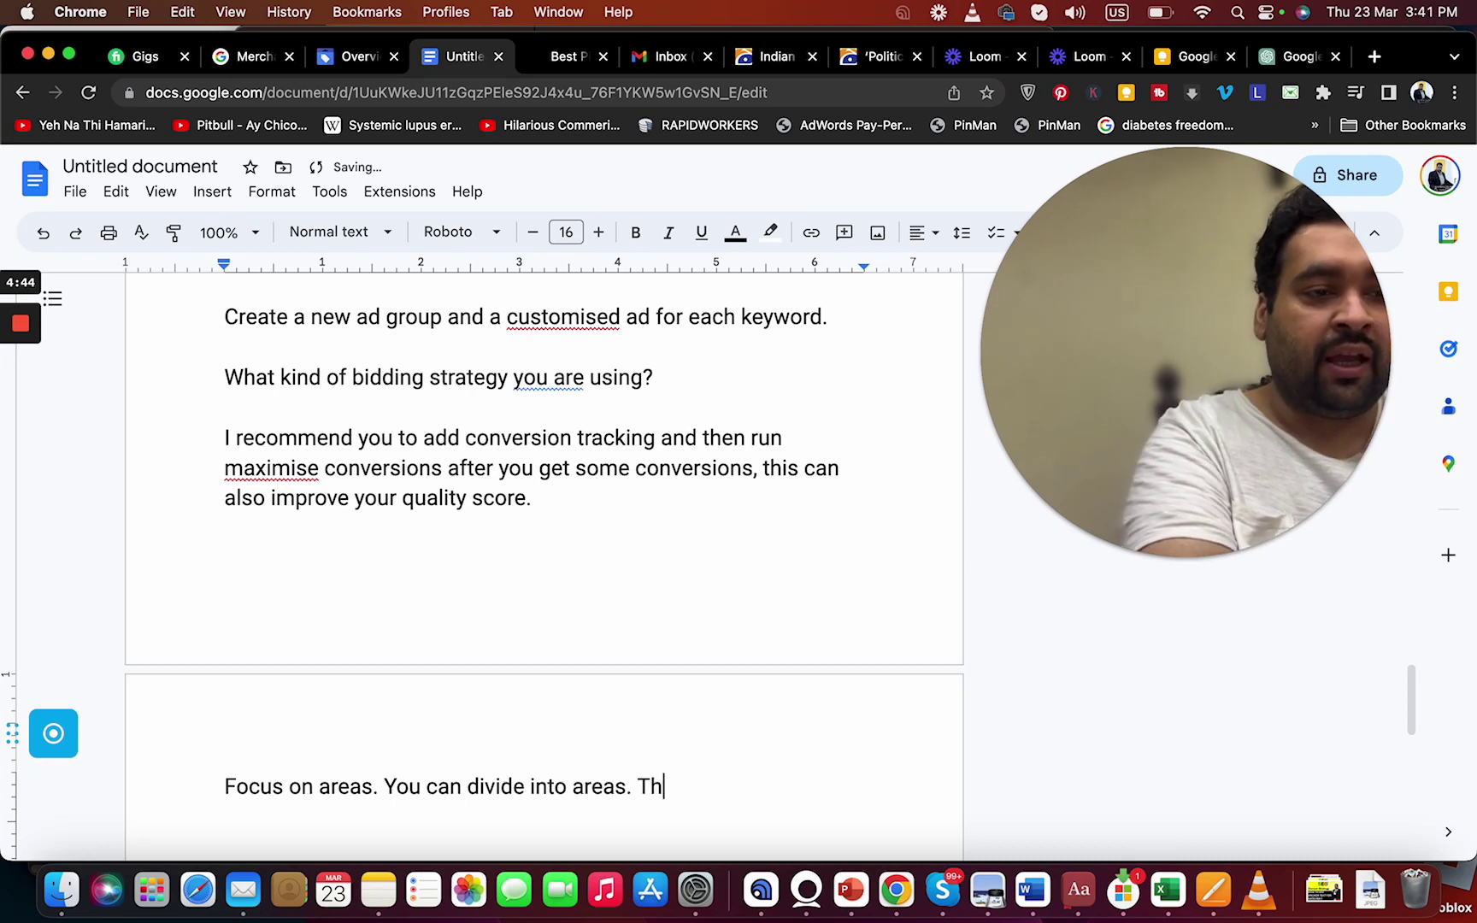
pyautogui.write('oisis can help')
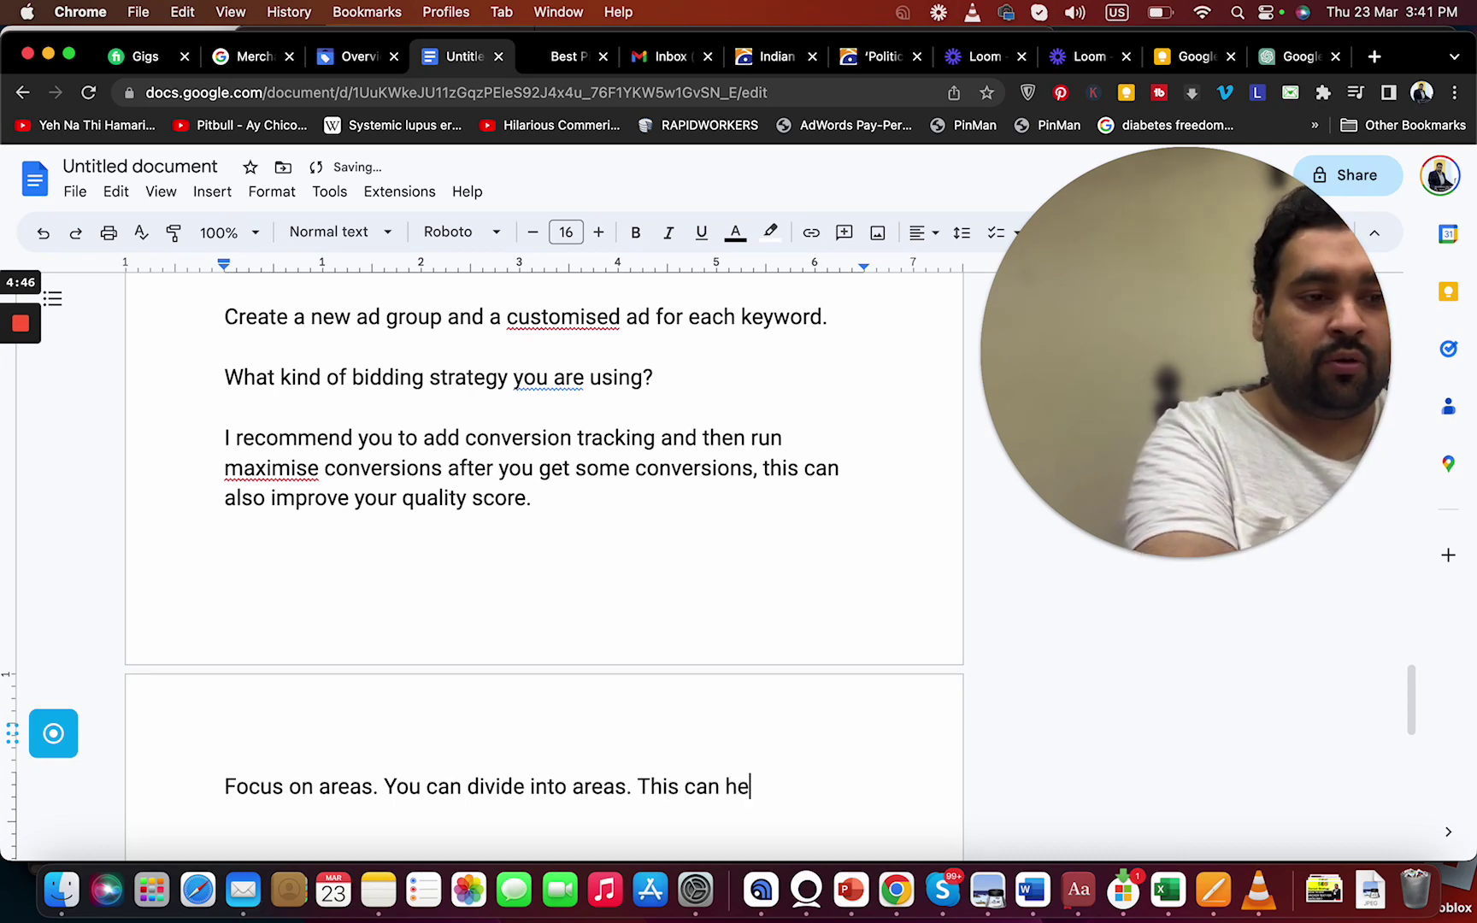
# - Add numbered items '1. Quality score' and 'Understanding which area is generating more sales'
pyautogui.press('Return')
pyautogui.write('1. quality score')
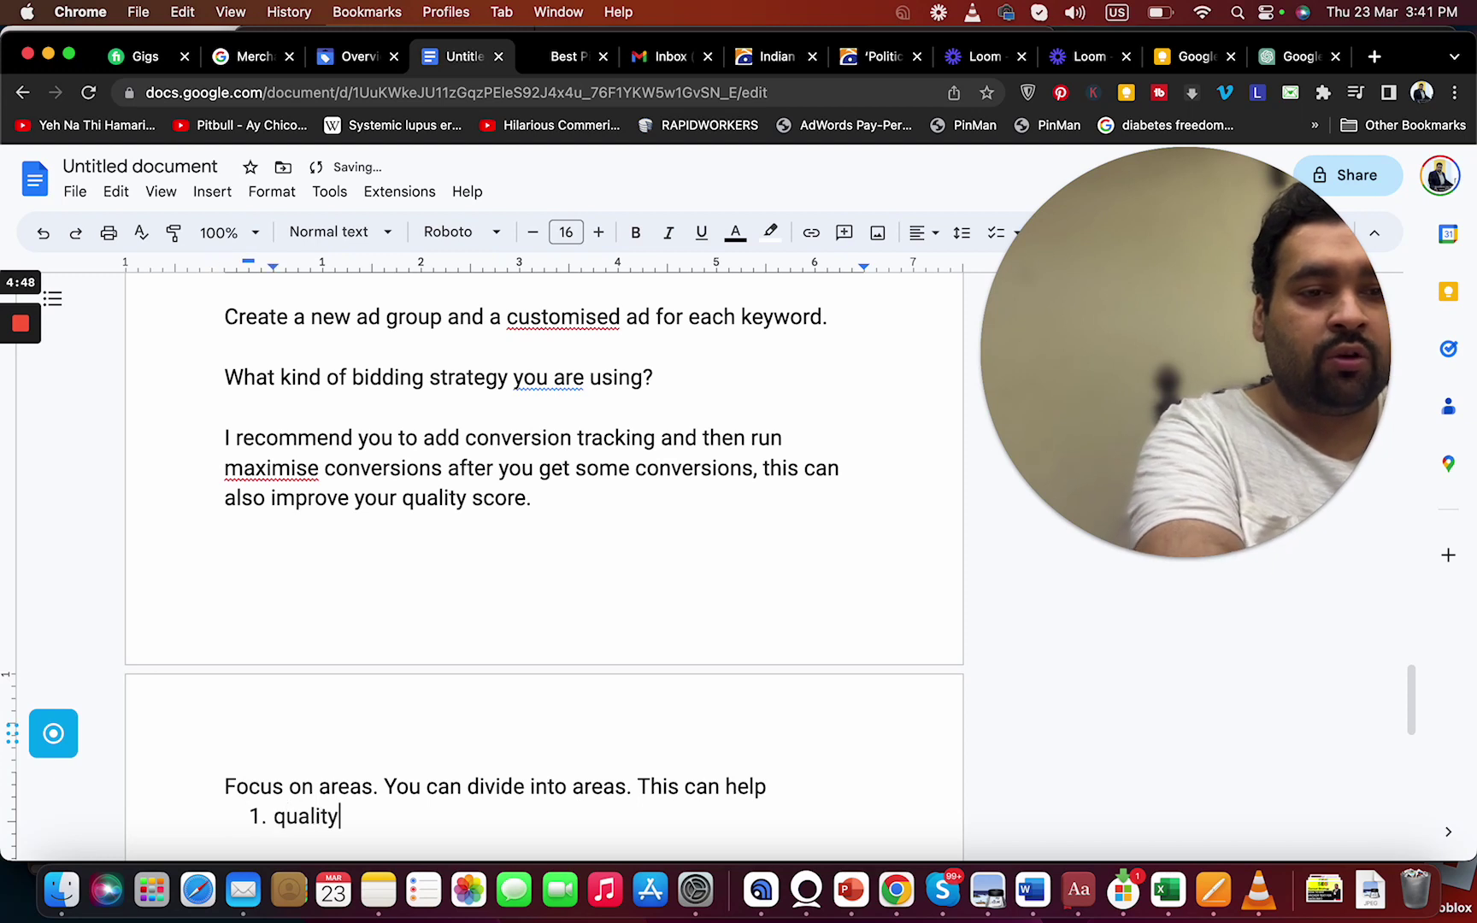
pyautogui.press('Return')
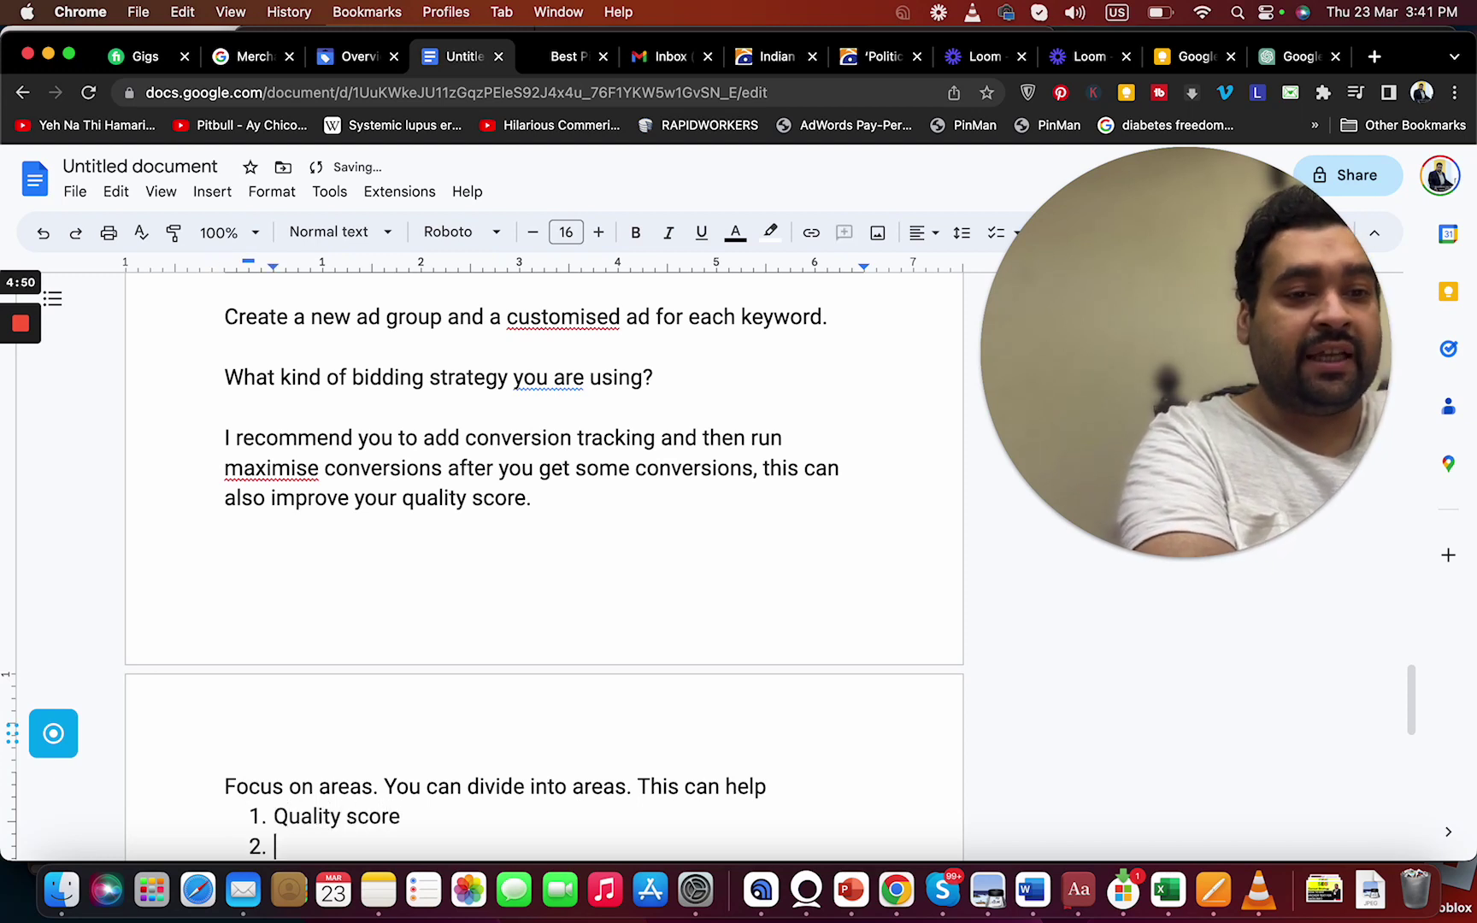
pyautogui.write('Underst')
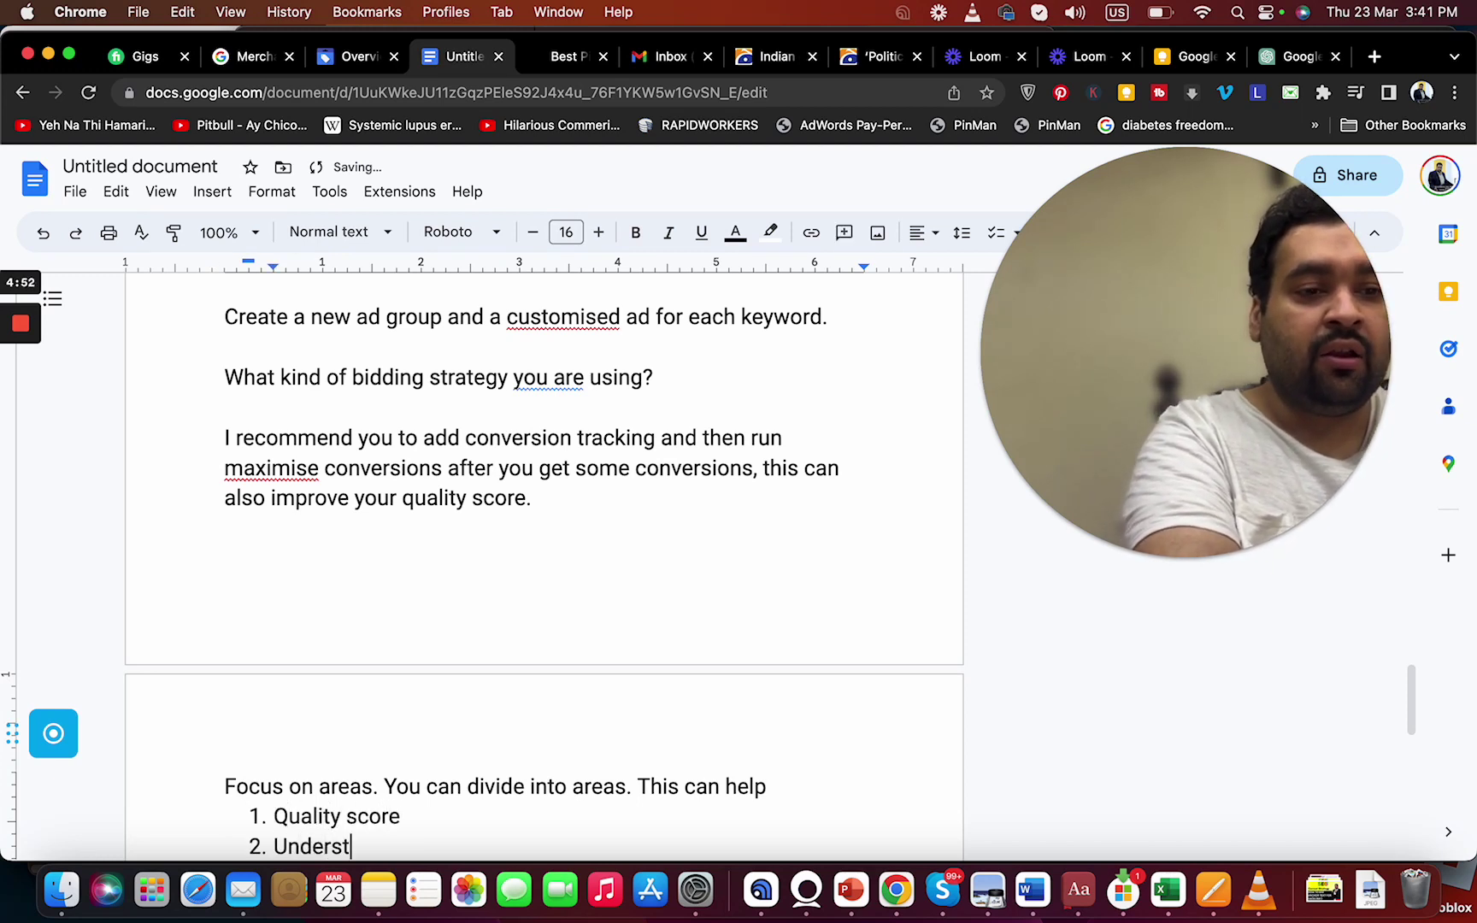
pyautogui.write('anding which ae')
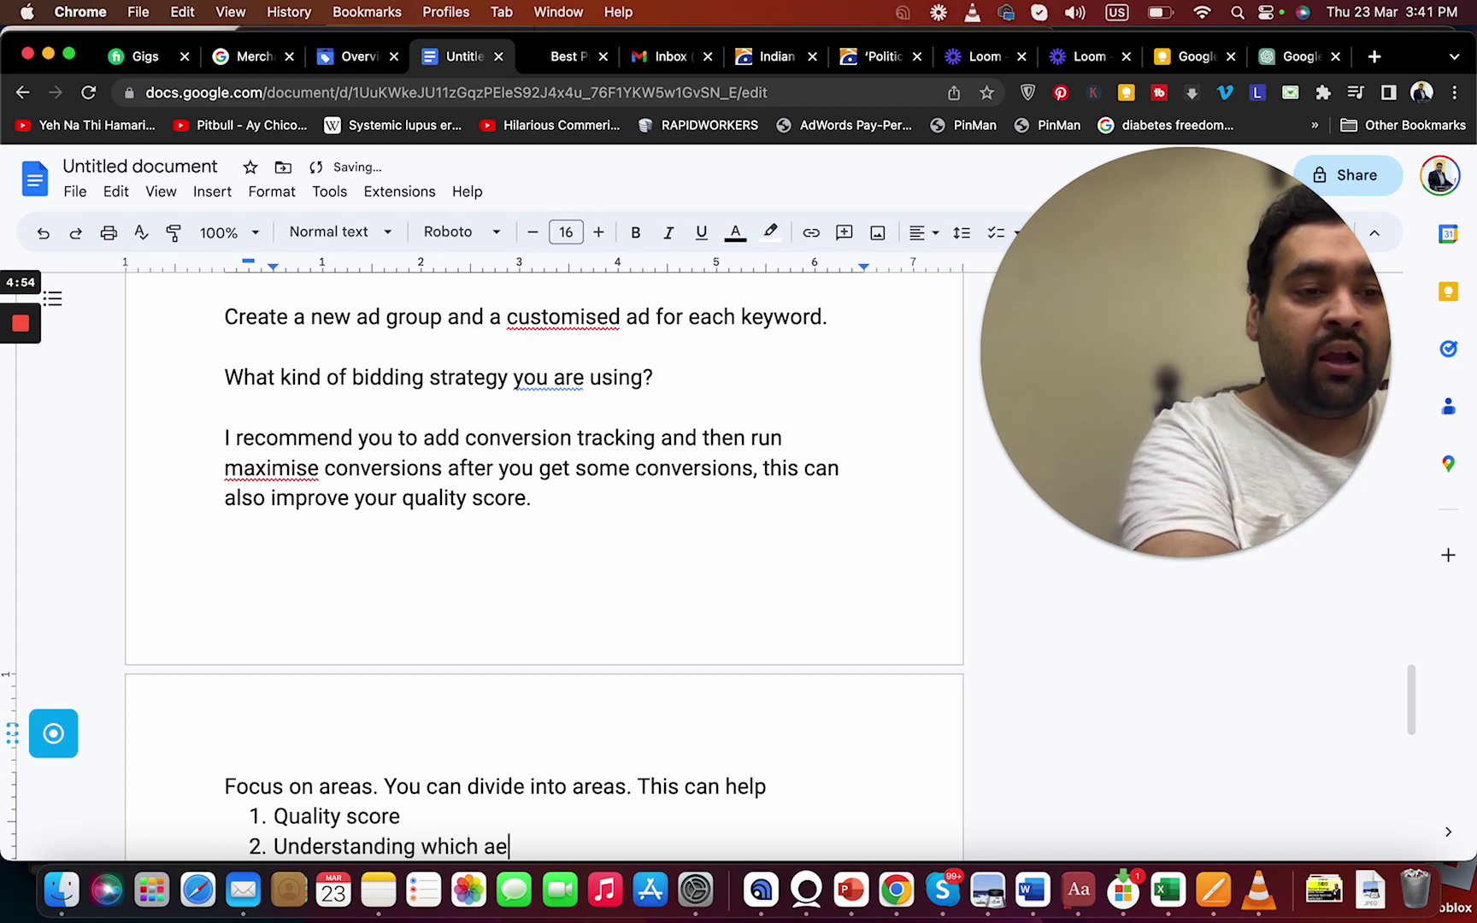
pyautogui.press('BackSpace')
pyautogui.write('rea is gener')
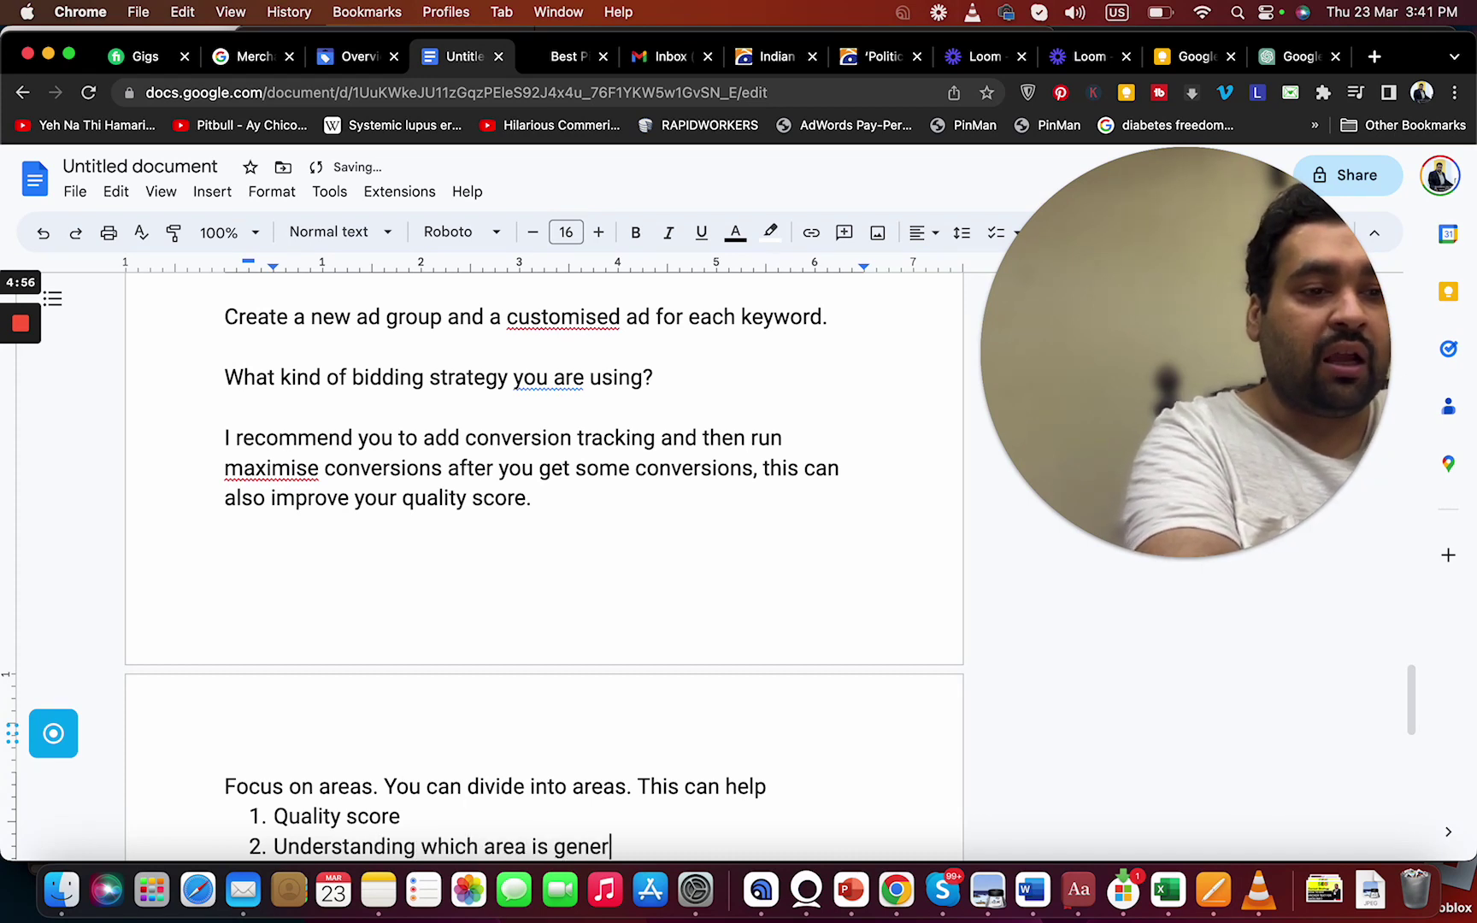
pyautogui.write('ating more sales.')
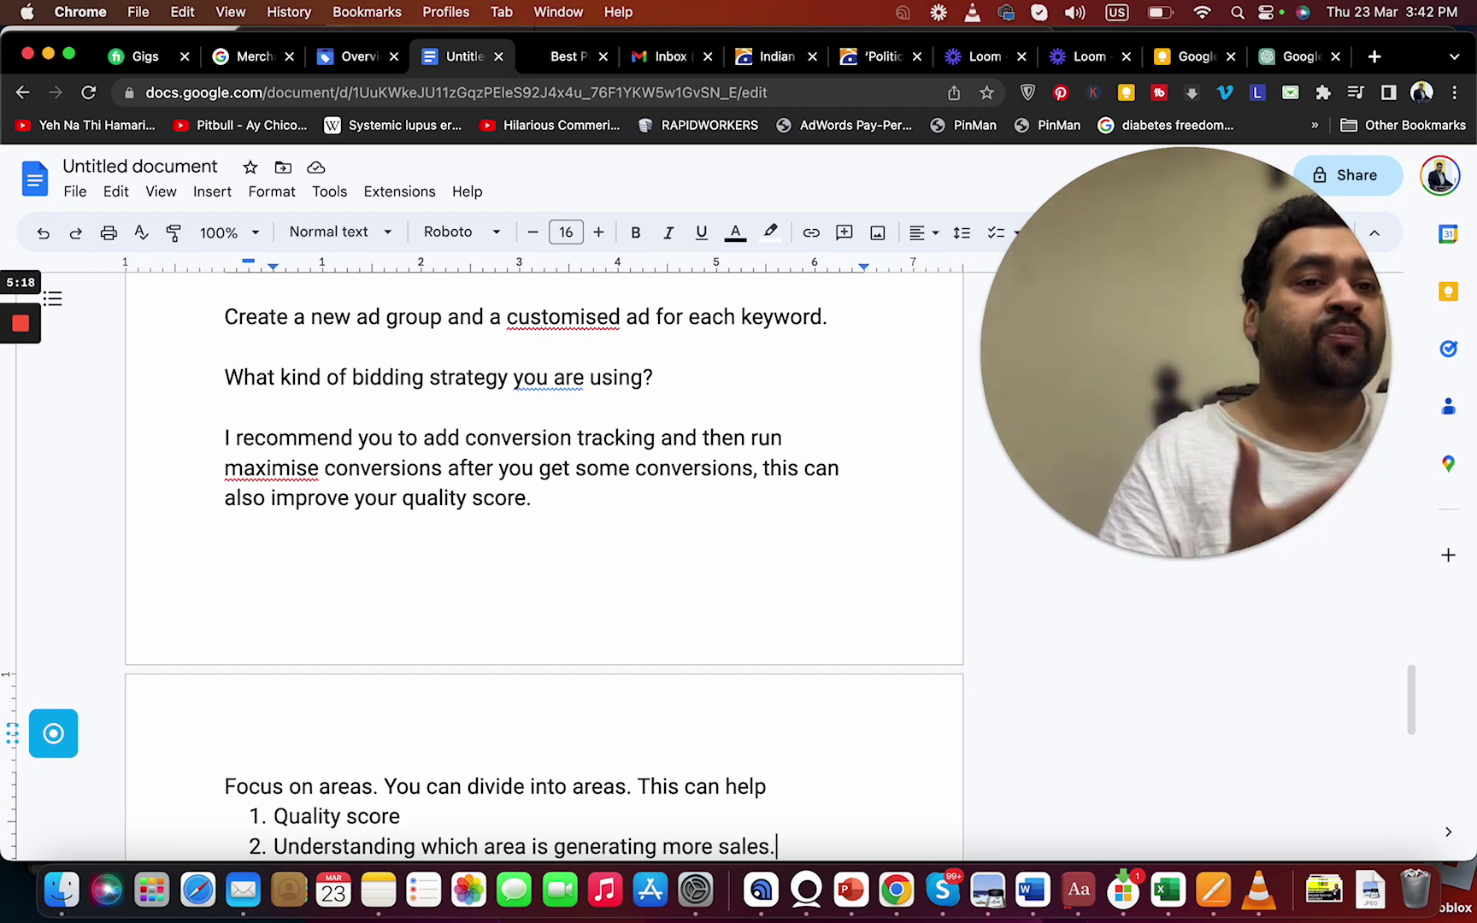
pyautogui.press('Return')
pyautogui.press('Return')
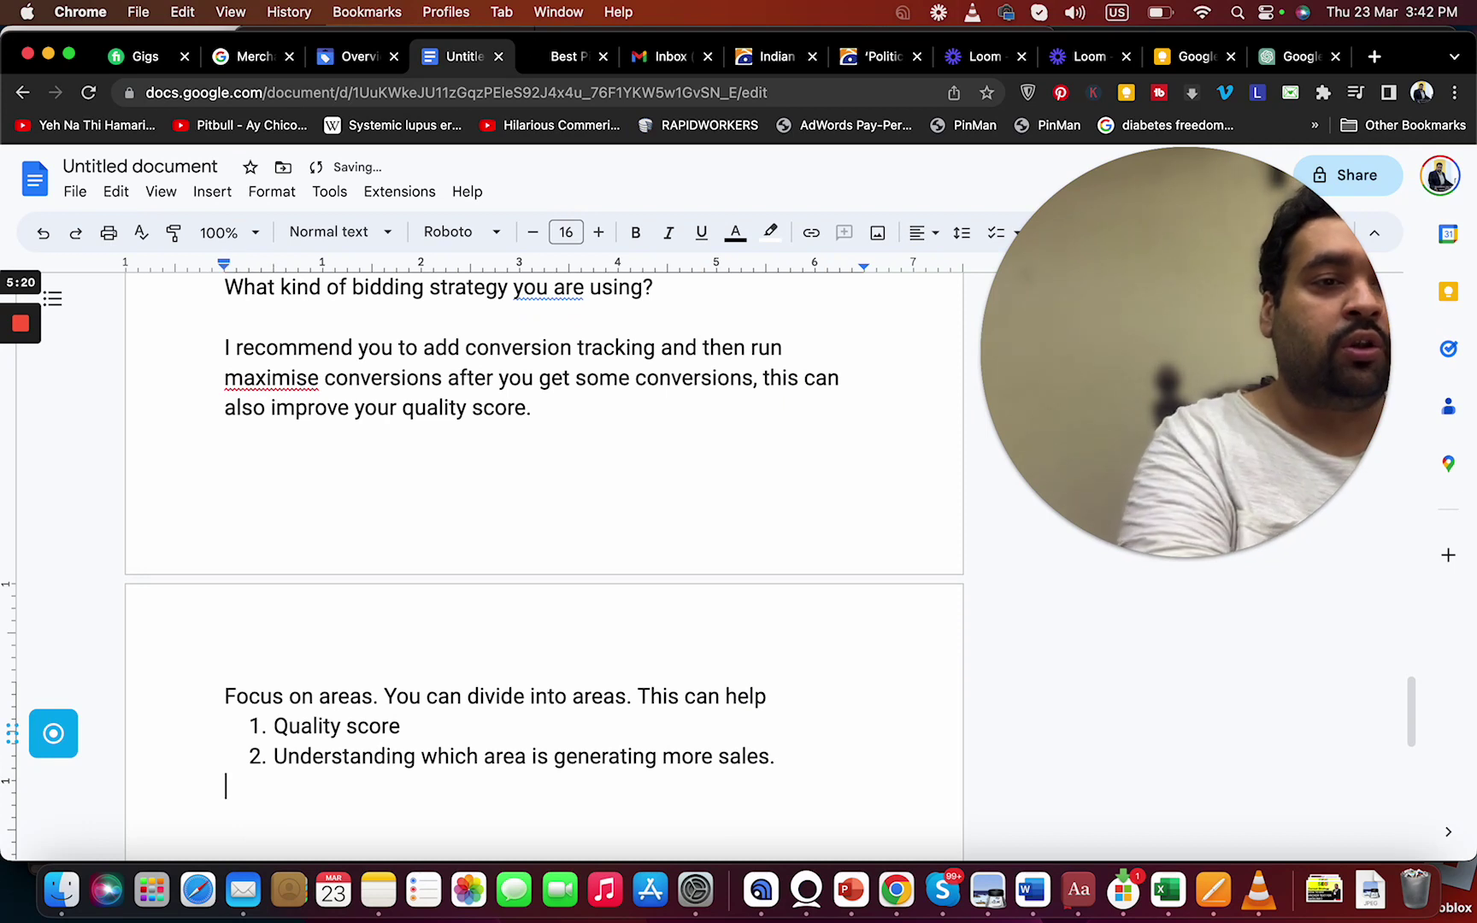
# - Type 'Do A/B test of ads. Increasing CTR on your ad also increases quality score.'
pyautogui.write('Do')
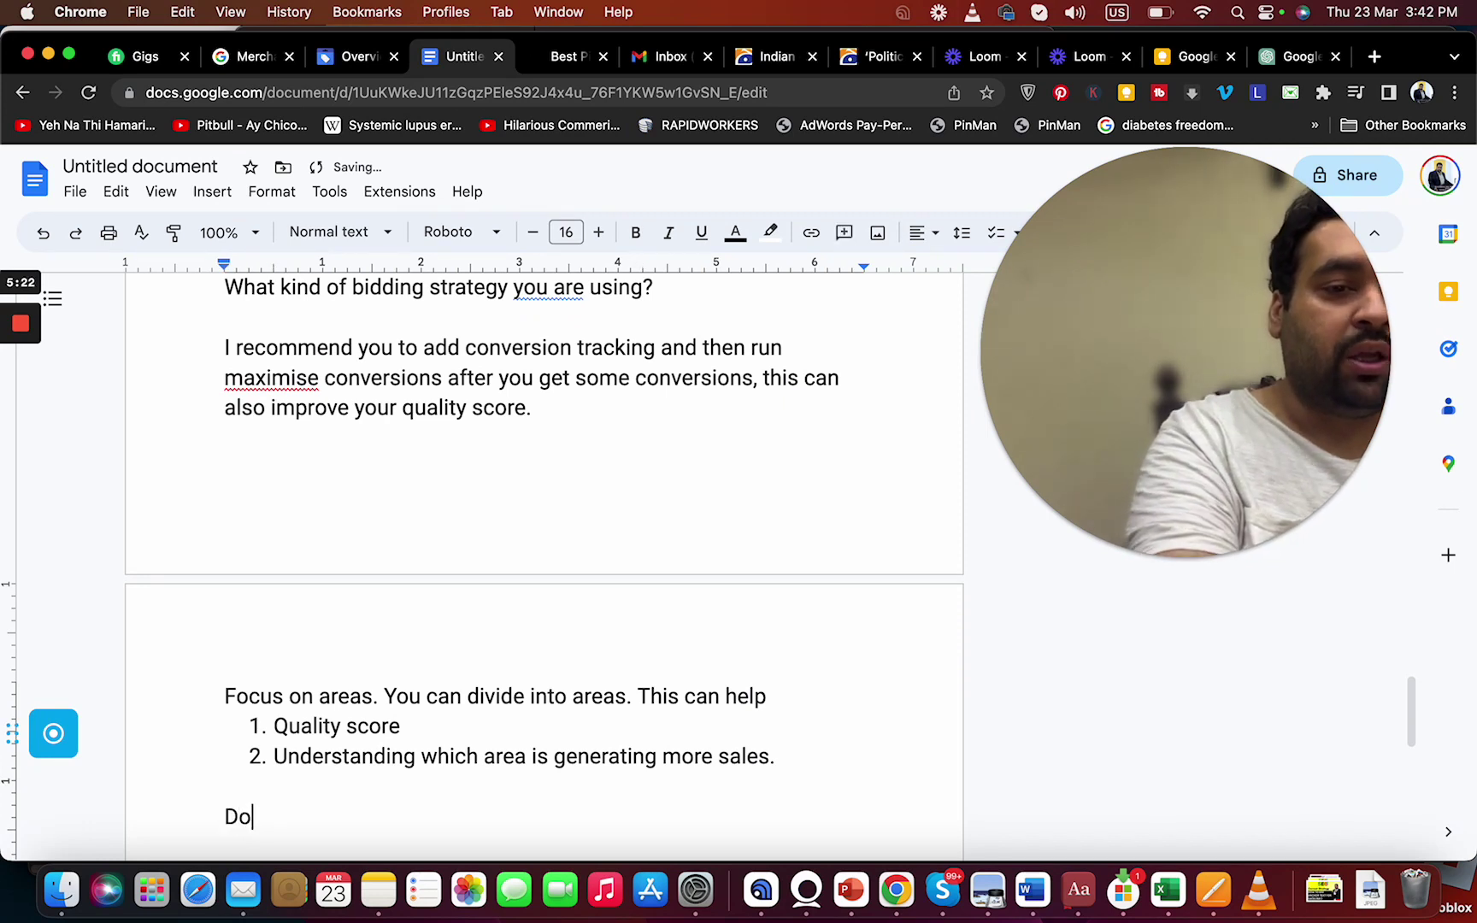
pyautogui.write(' A/B test of ads.')
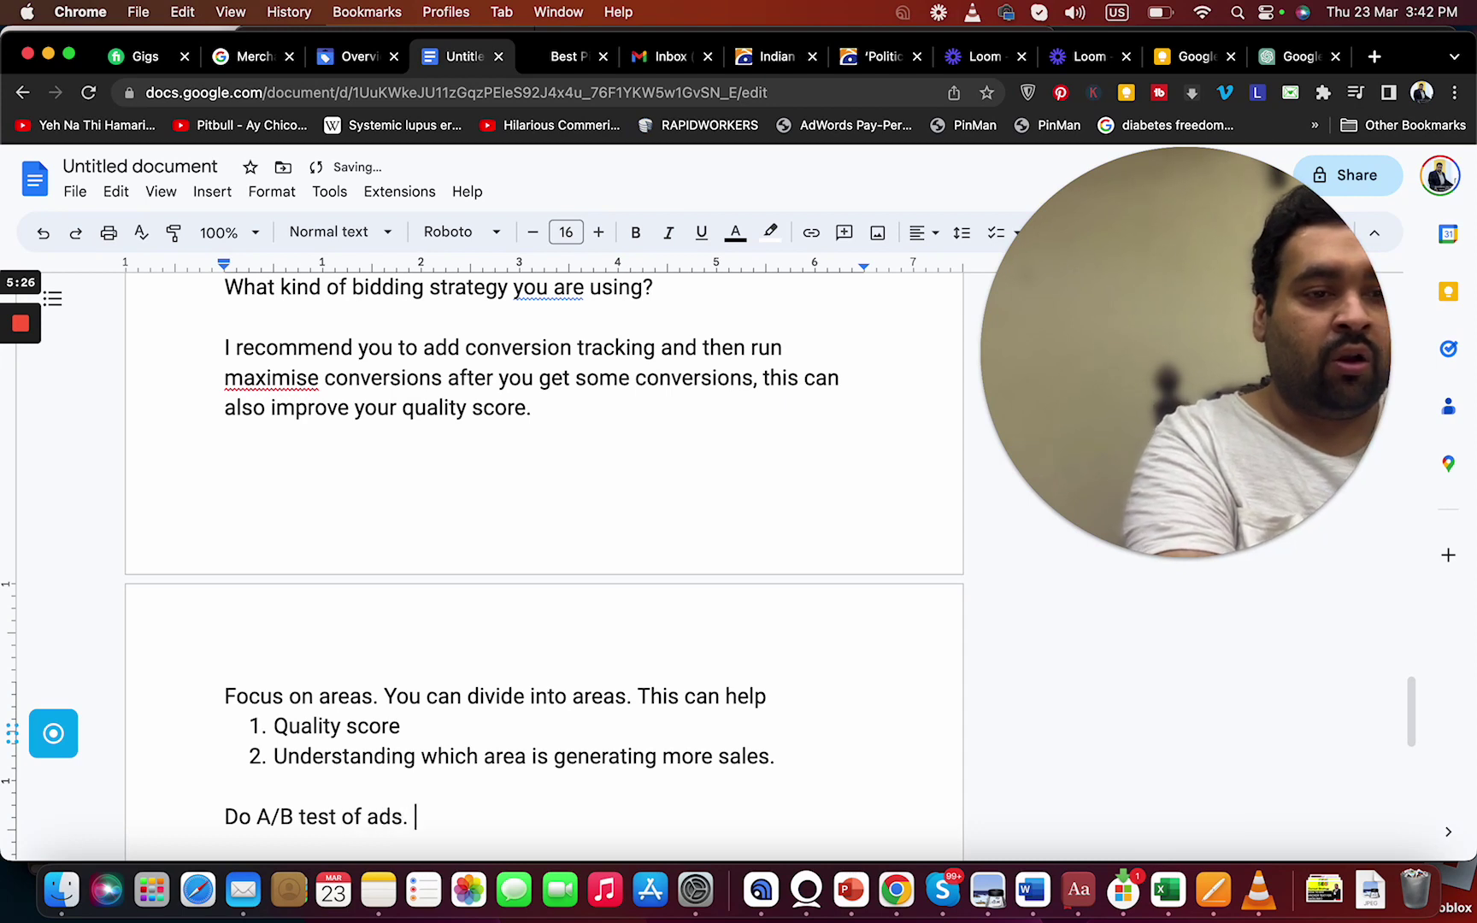
pyautogui.write(' Increasing ')
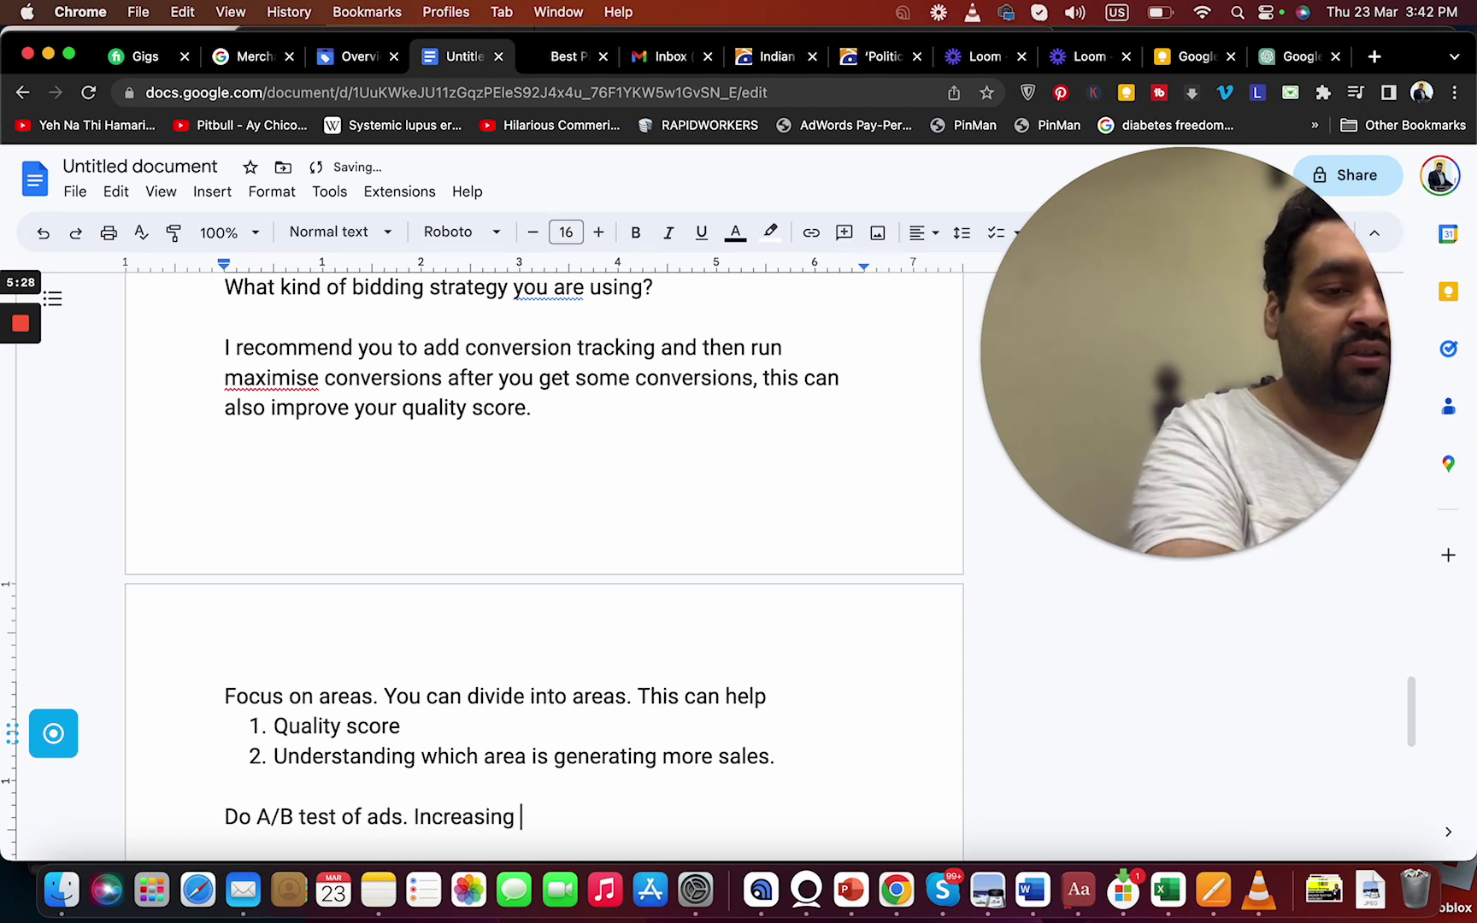
pyautogui.write('CTR on your')
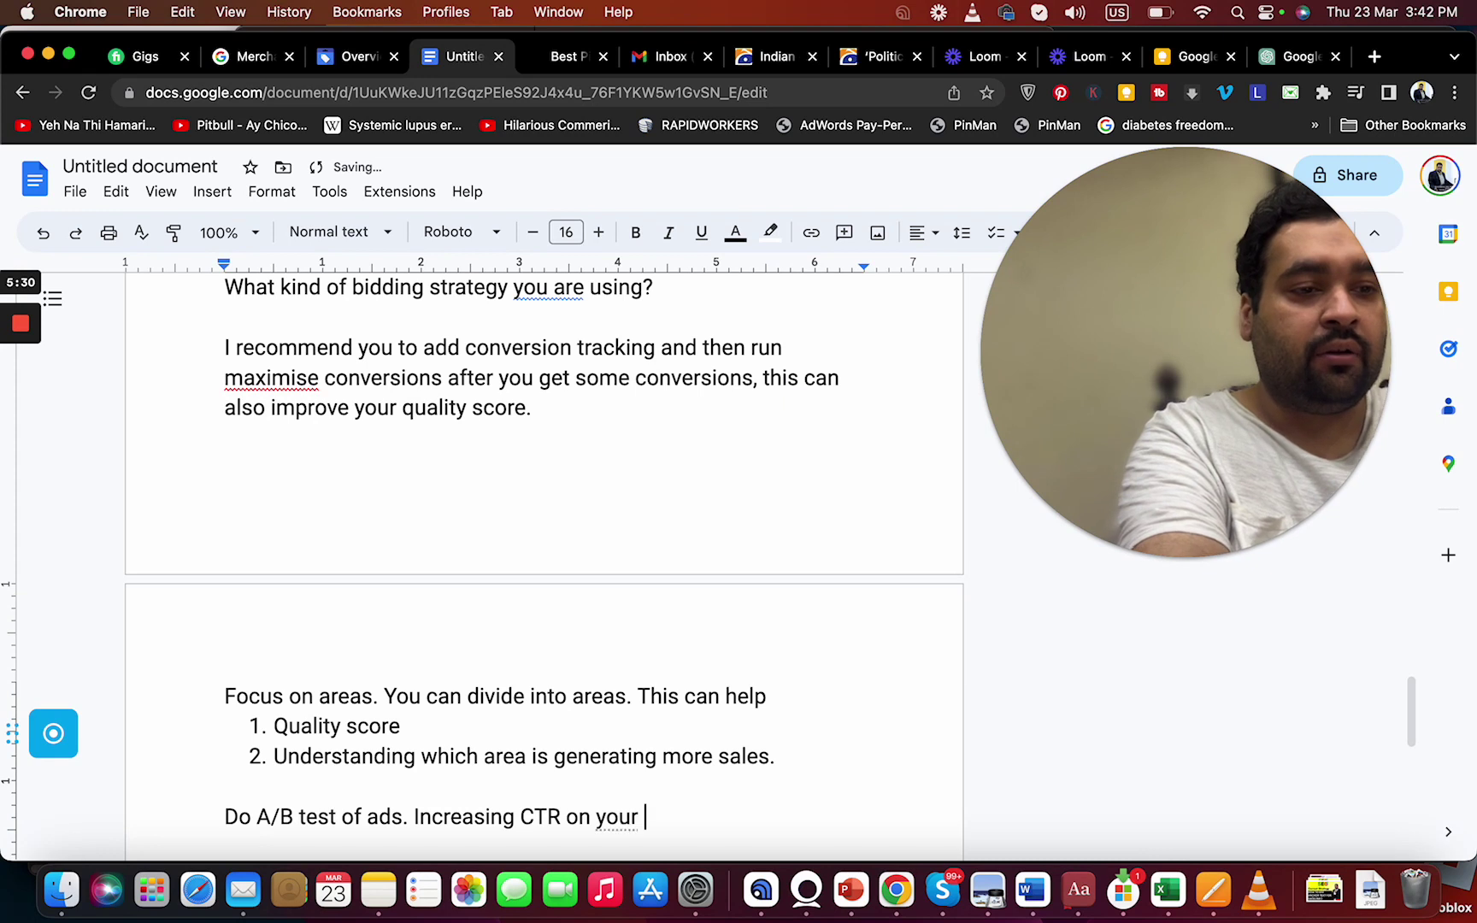
pyautogui.write(' ad also ')
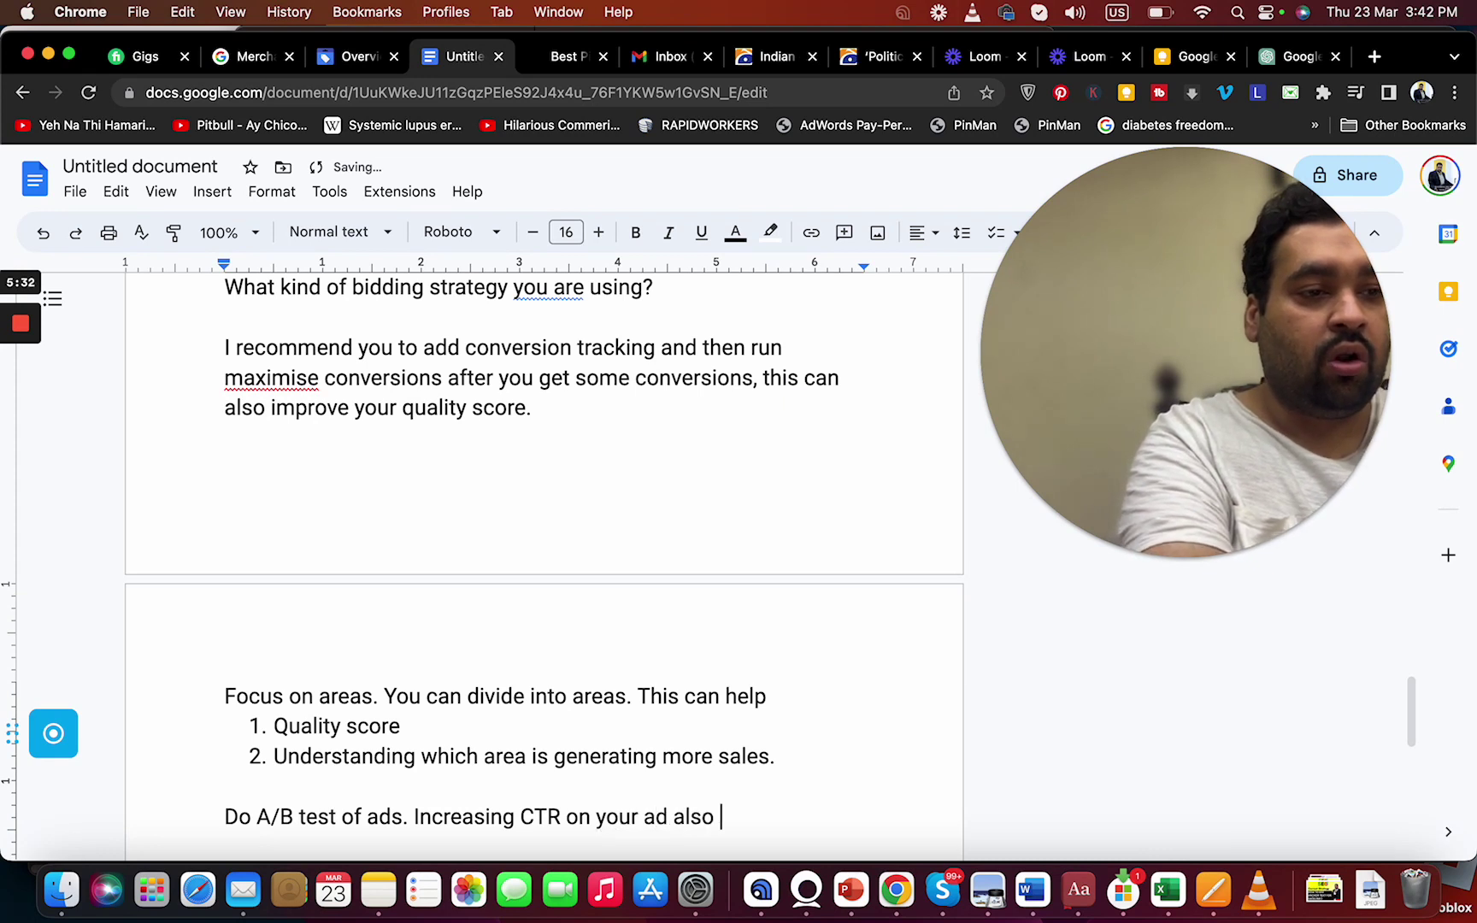
pyautogui.write('increases ')
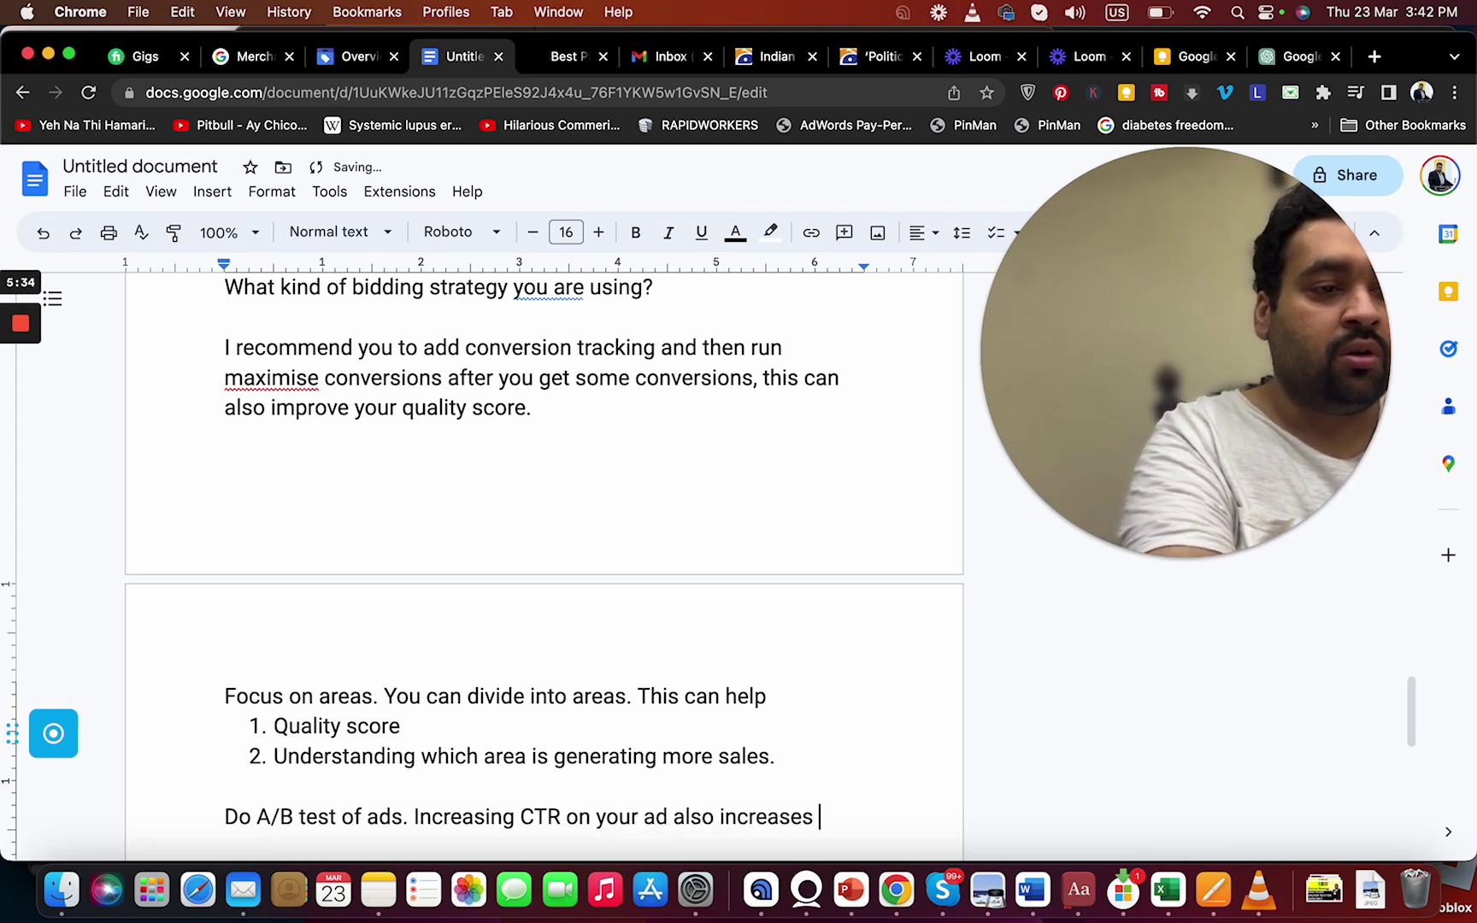
pyautogui.write('quality score.')
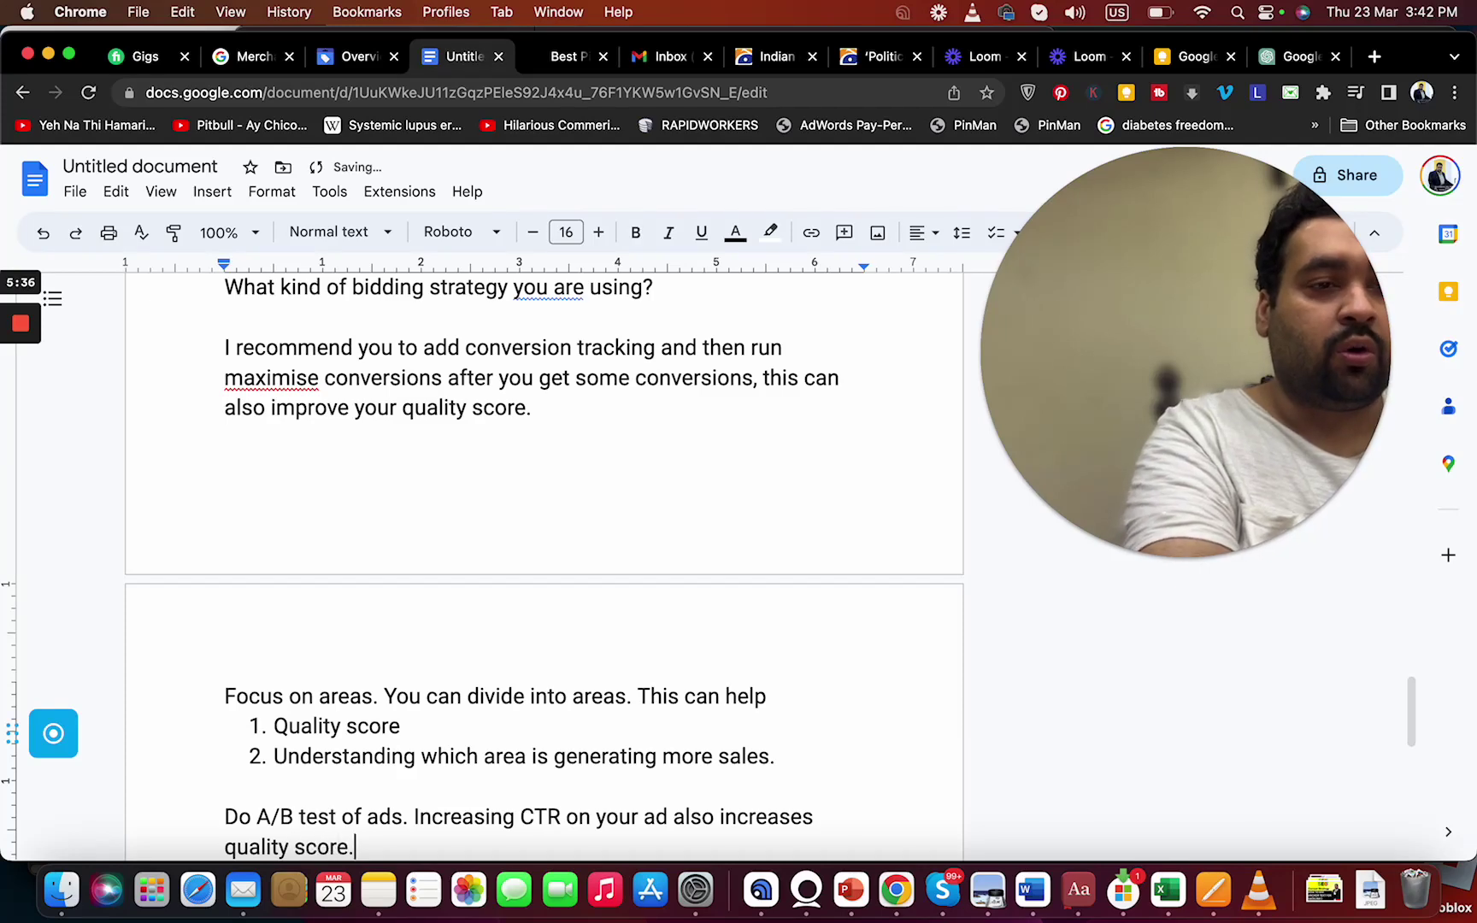
# - Start a new paragraph reading 'If you have control of landing page, newsletter'
pyautogui.click(561, 56)
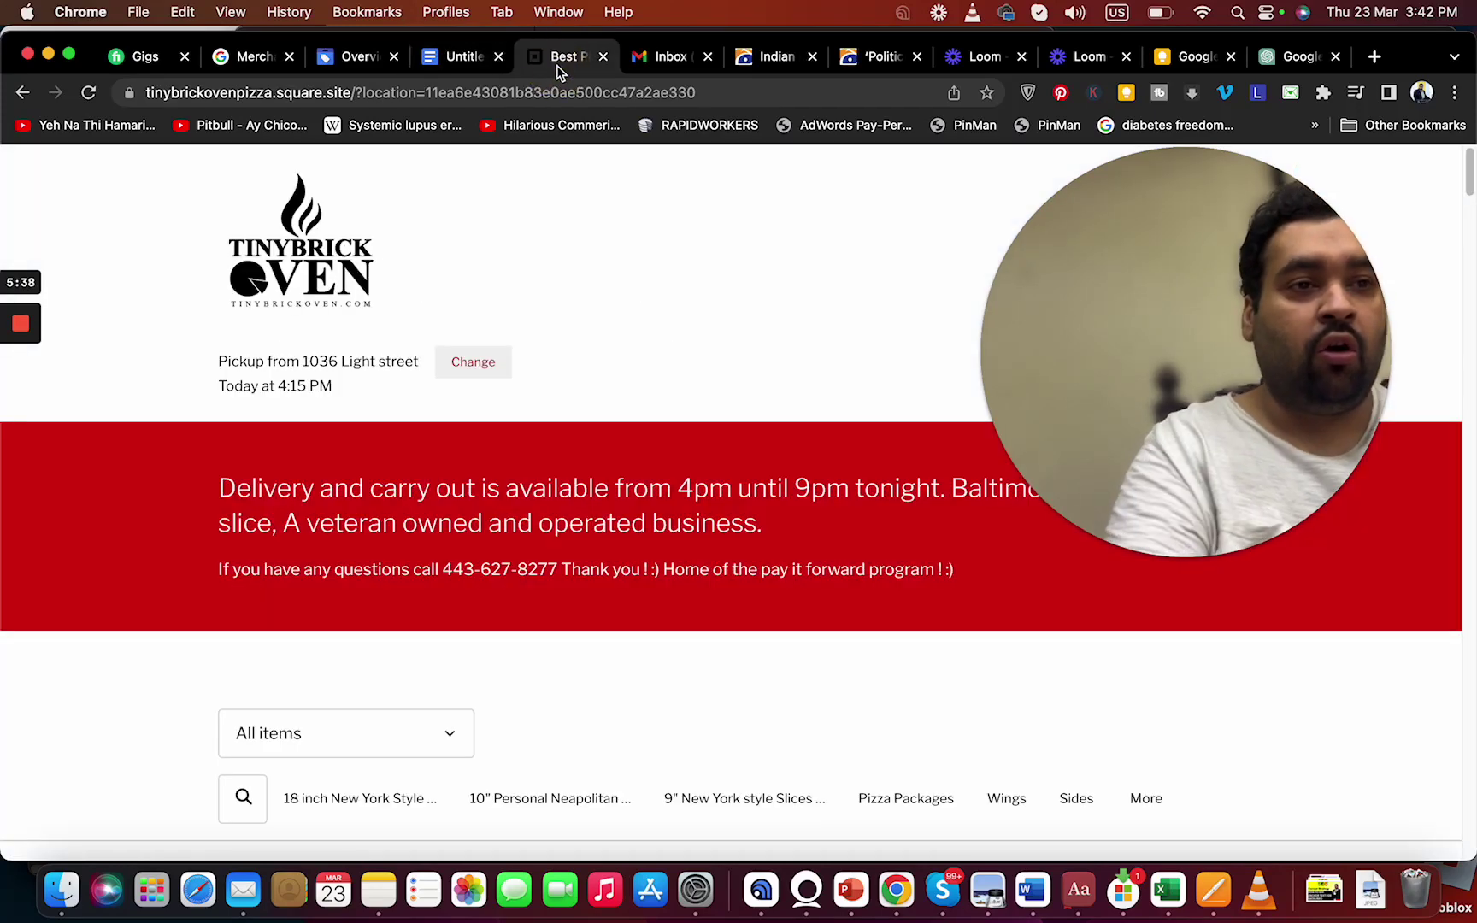
pyautogui.click(476, 60)
pyautogui.press('Return')
pyautogui.press('Return')
pyautogui.write('I')
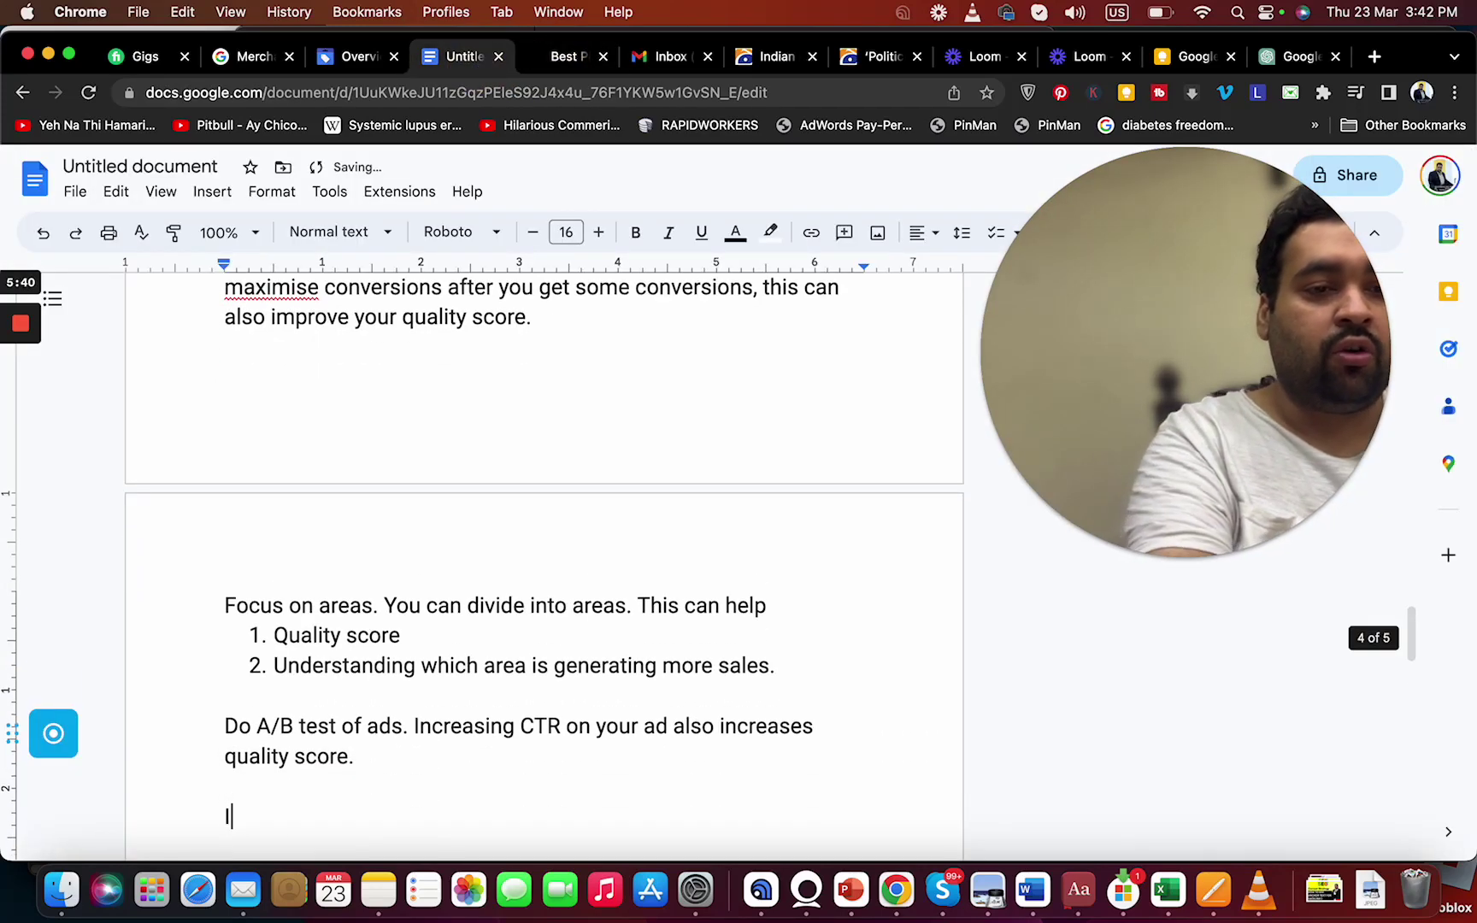
pyautogui.write('f you have con')
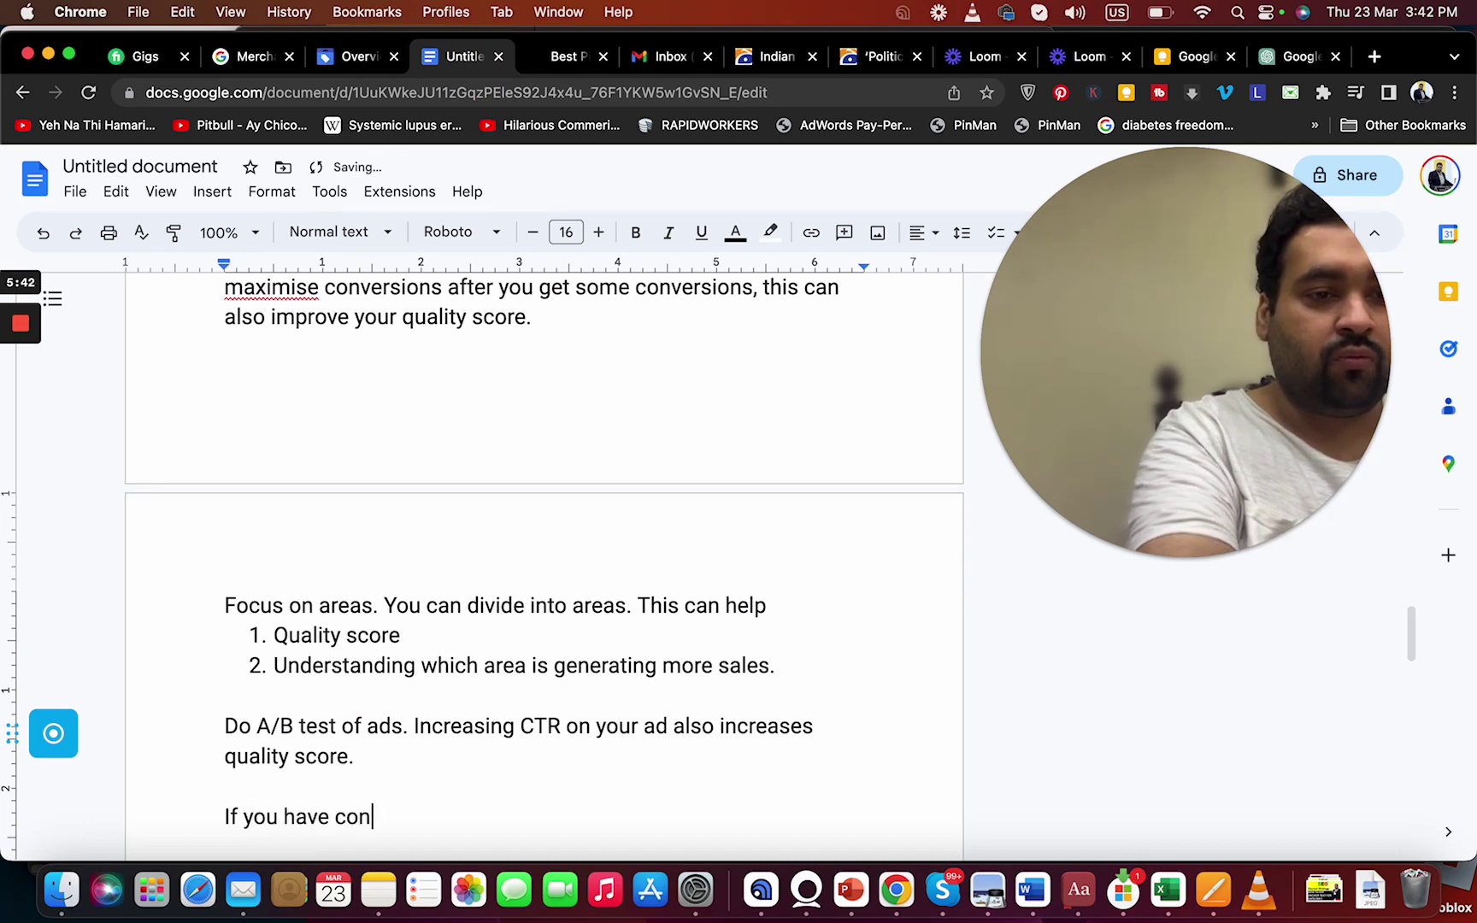
pyautogui.write('trol of landing pa')
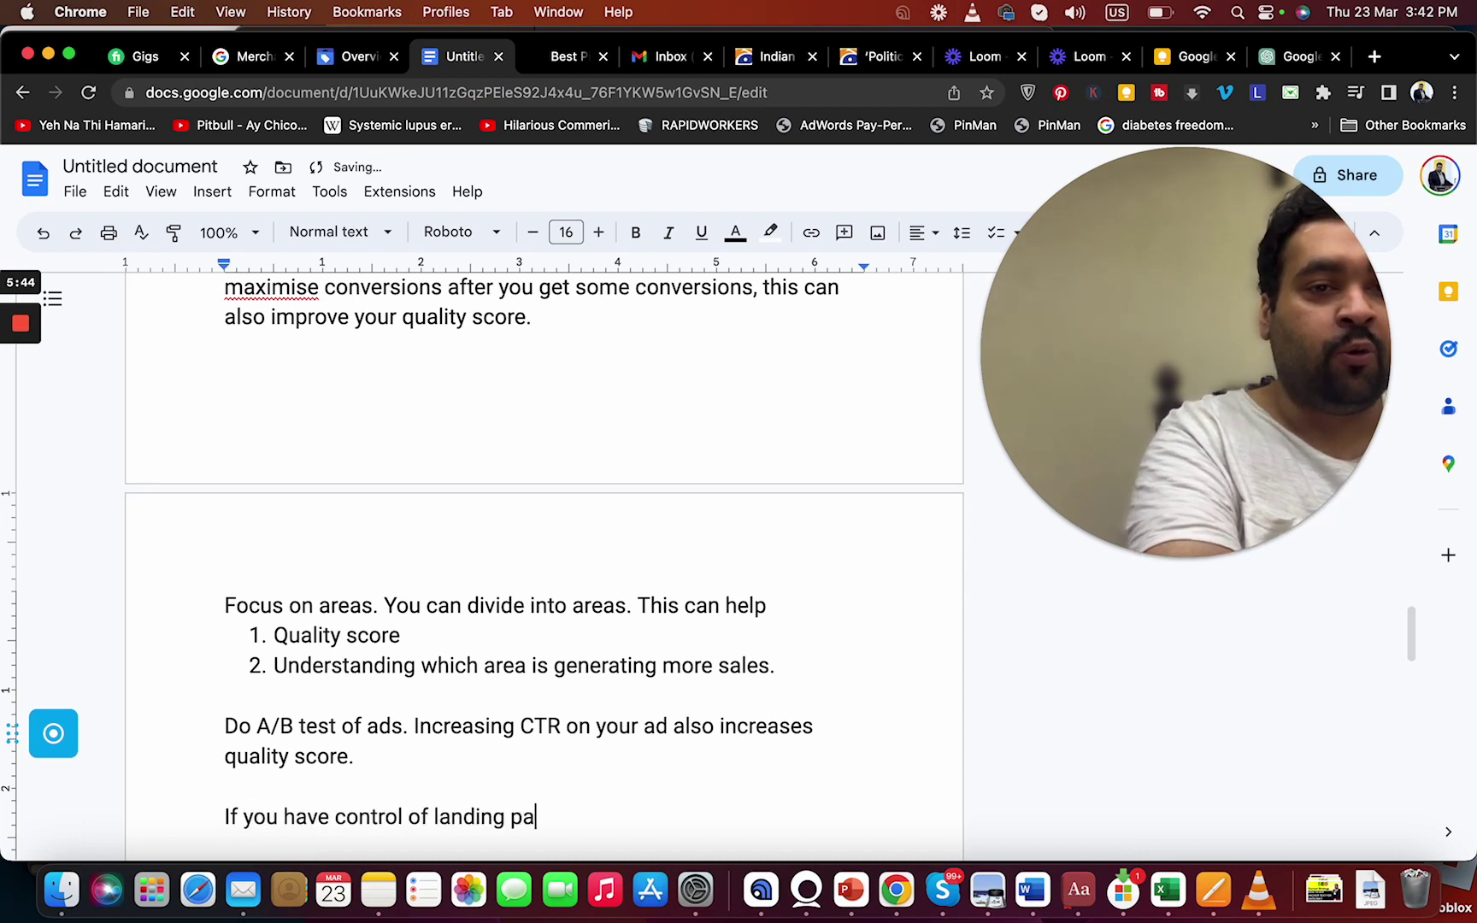
pyautogui.write('ge, ne')
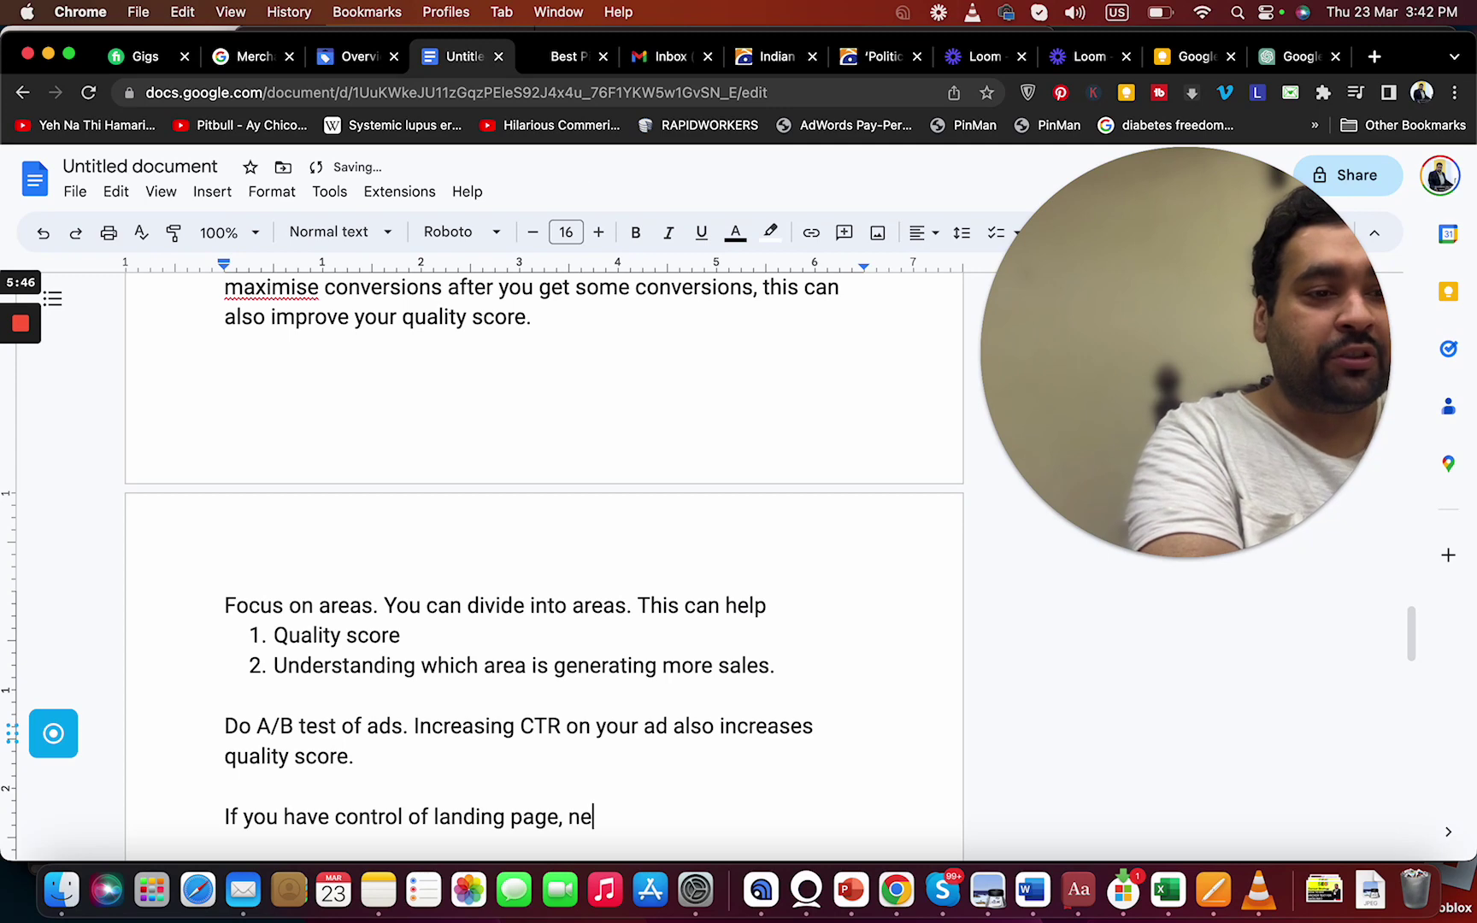
pyautogui.write('wsletter')
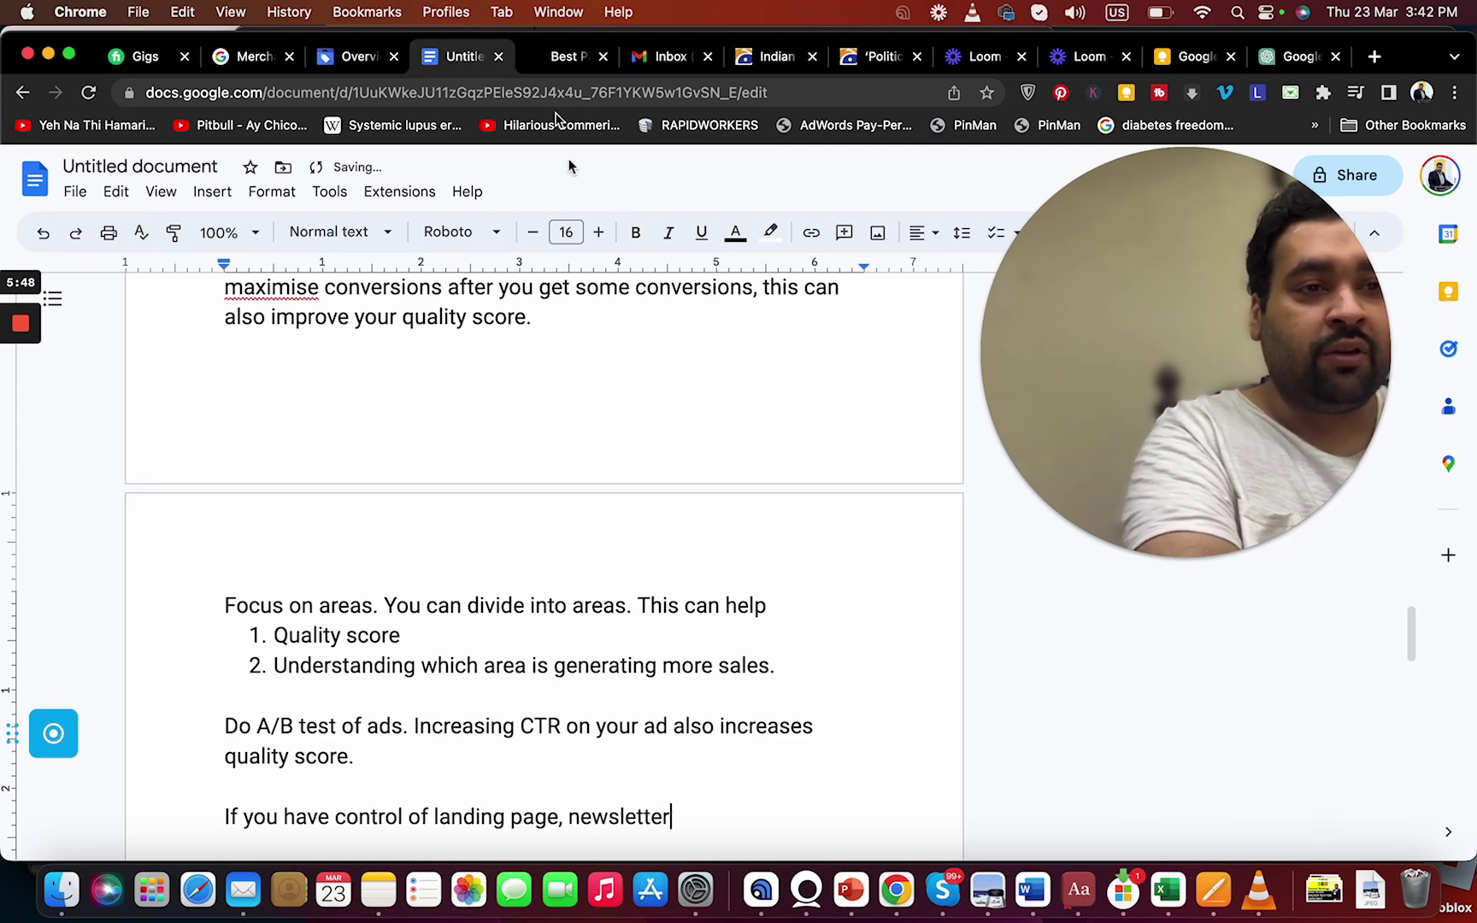
pyautogui.click(556, 61)
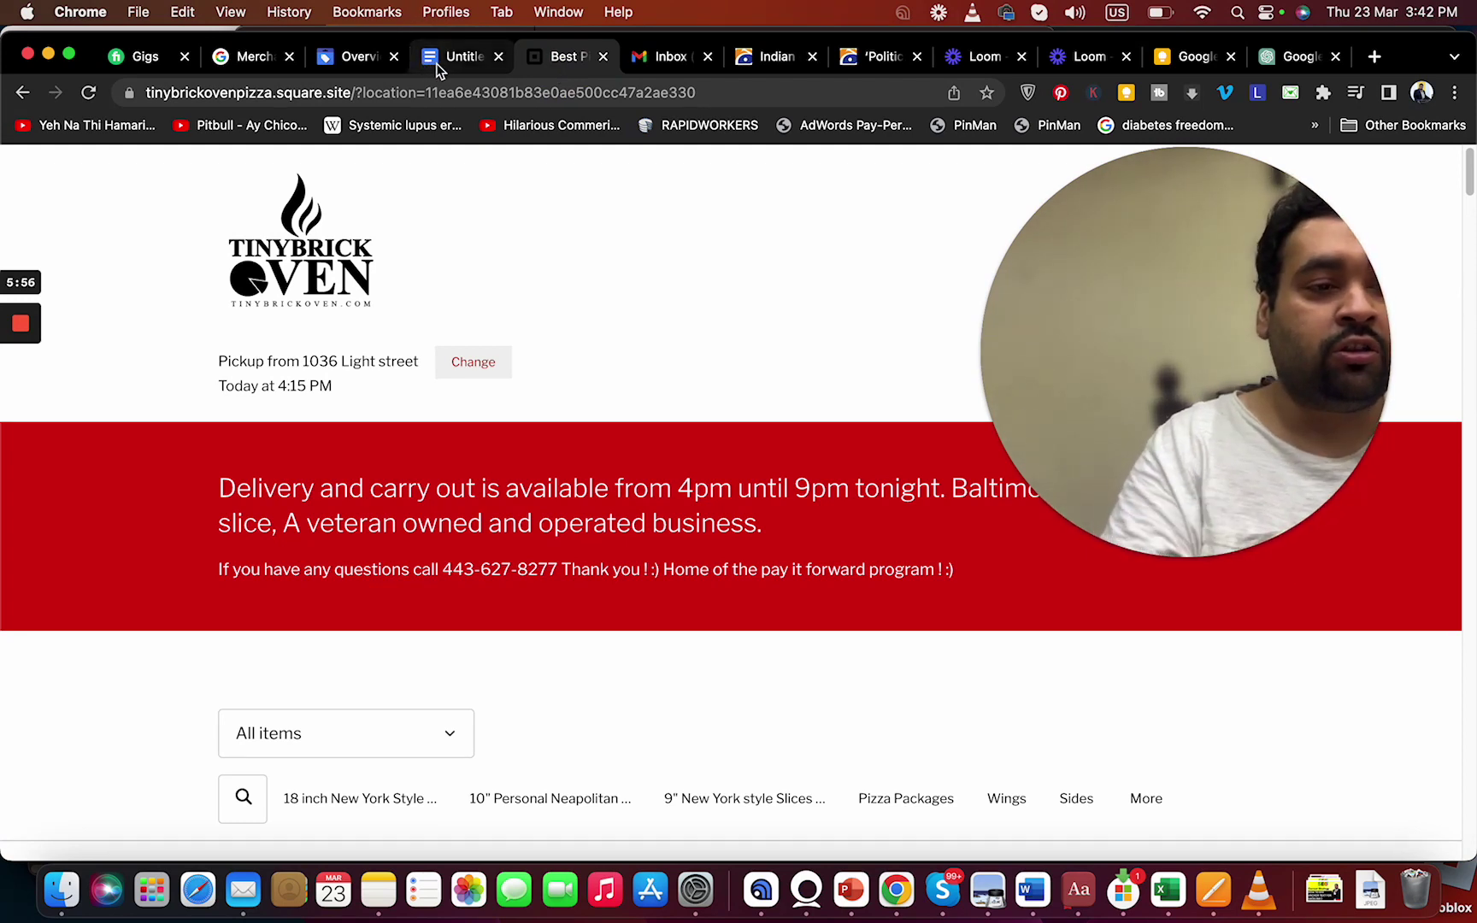
# - Scroll the Tiny Brick Oven menu page to the bottom and back, then return to the doc
pyautogui.moveTo(1469, 179); pyautogui.dragTo(1434, 840)
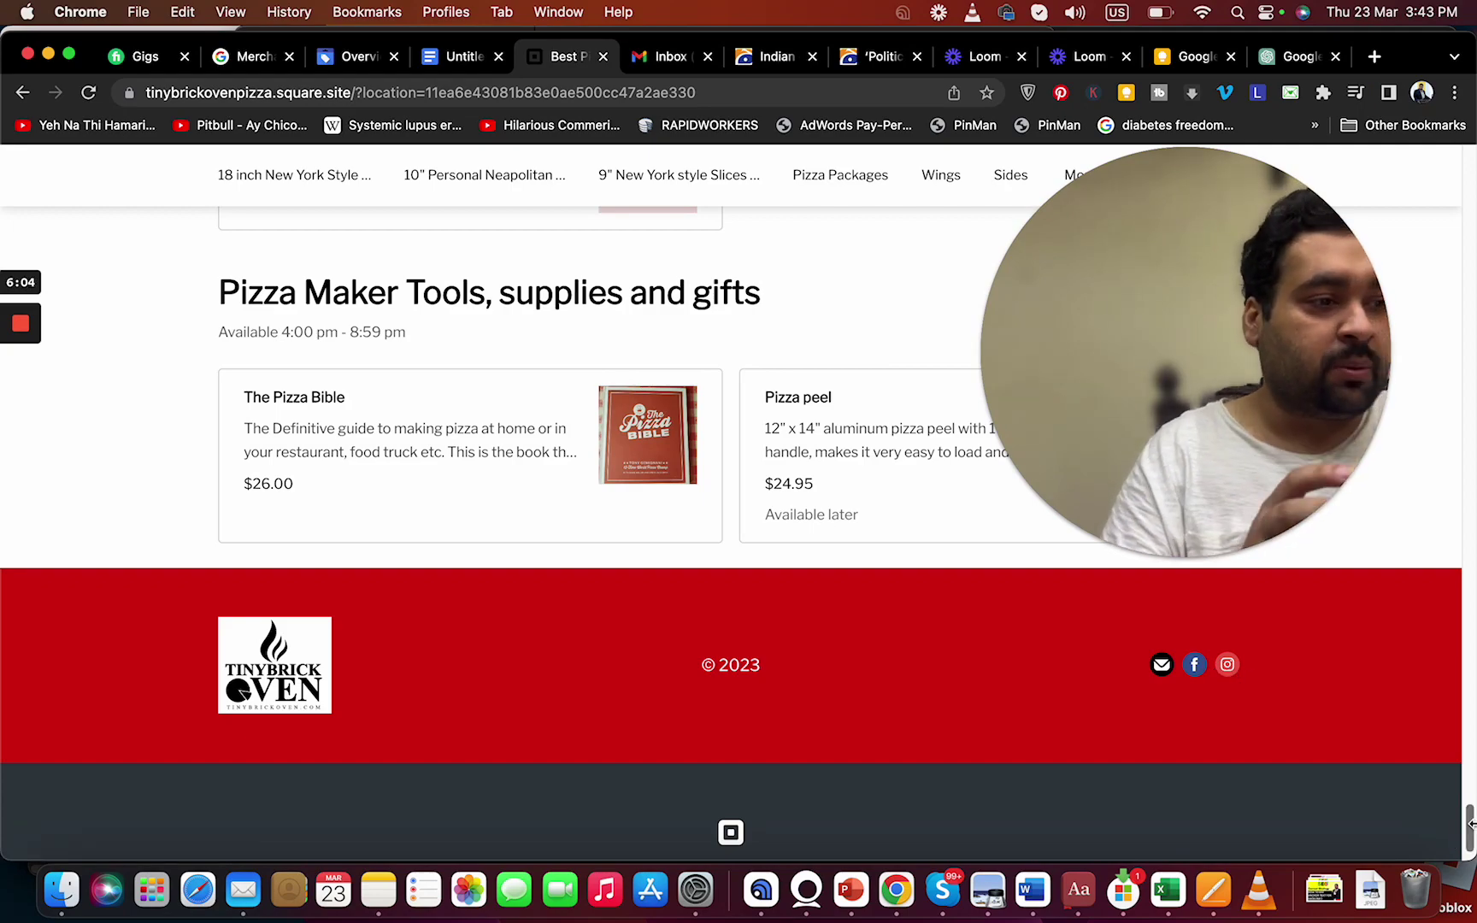
pyautogui.moveTo(1471, 823); pyautogui.dragTo(1466, 163)
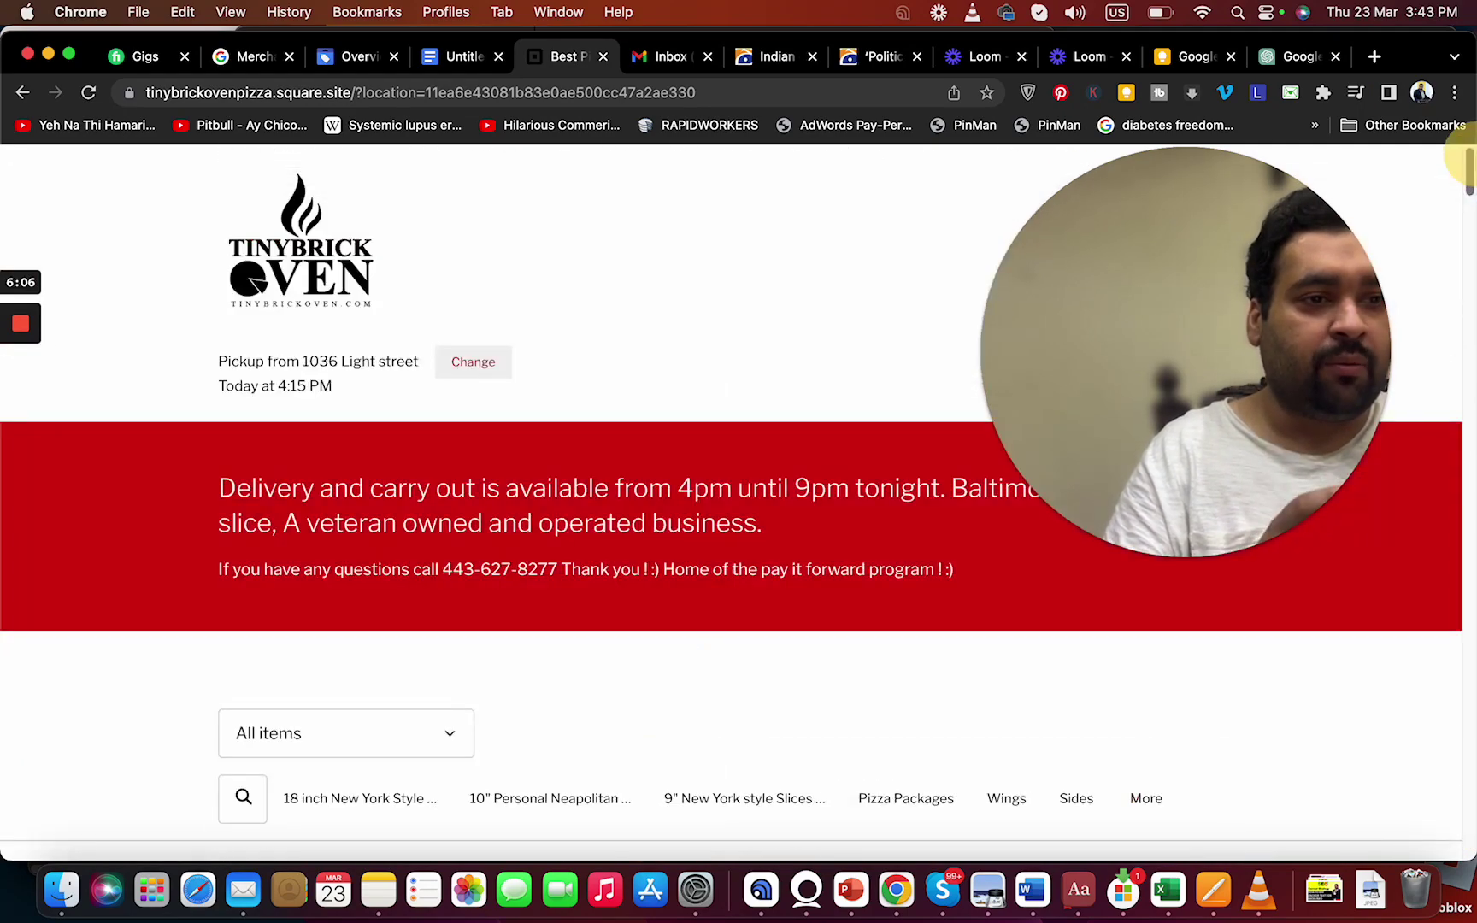
pyautogui.scroll(-2, 682, 496)
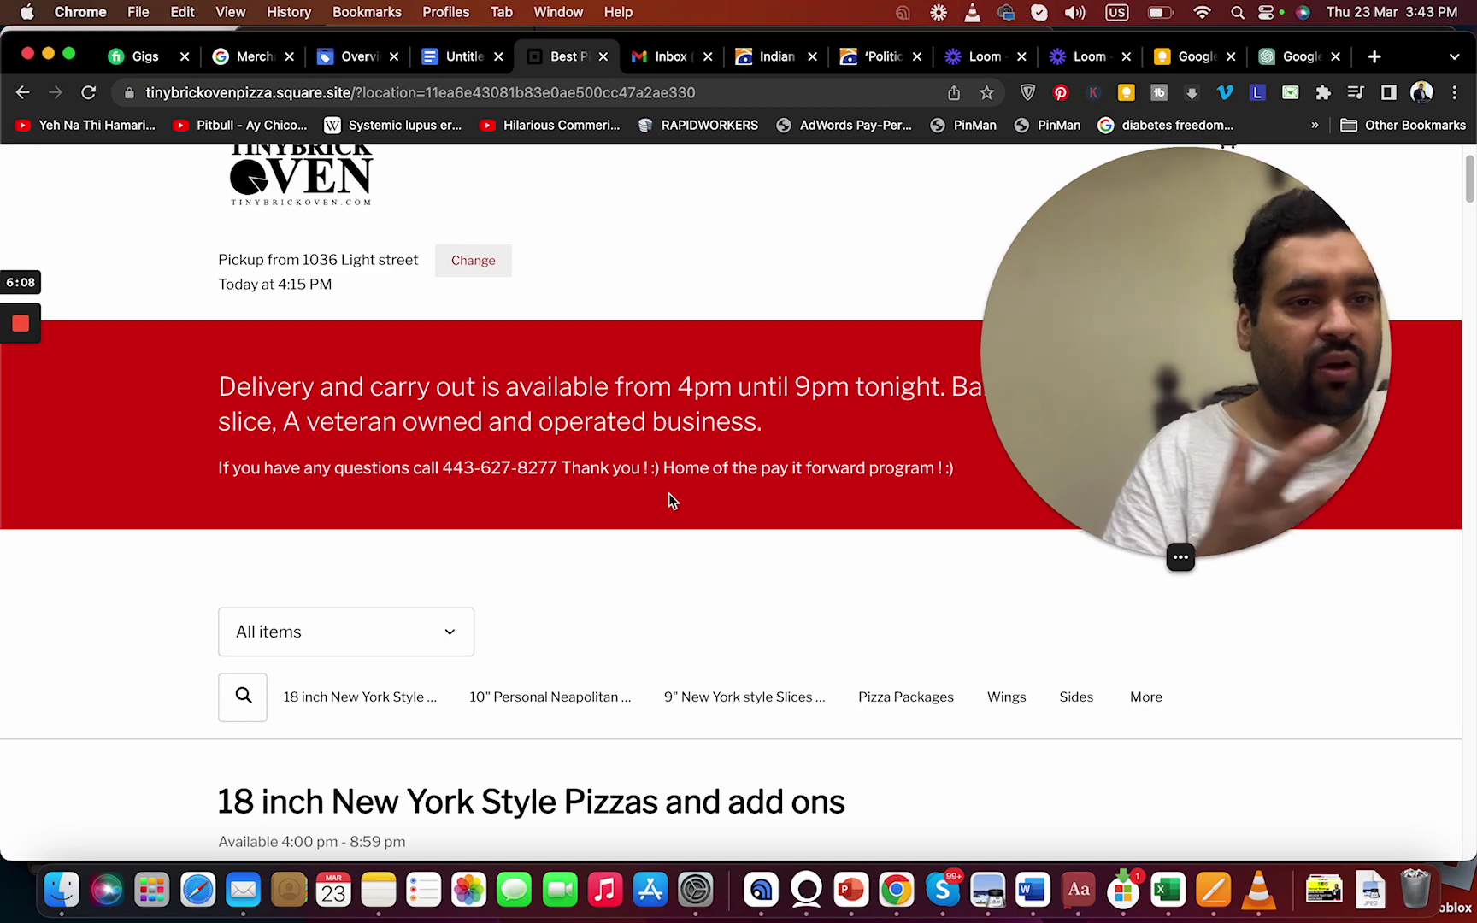
pyautogui.click(432, 56)
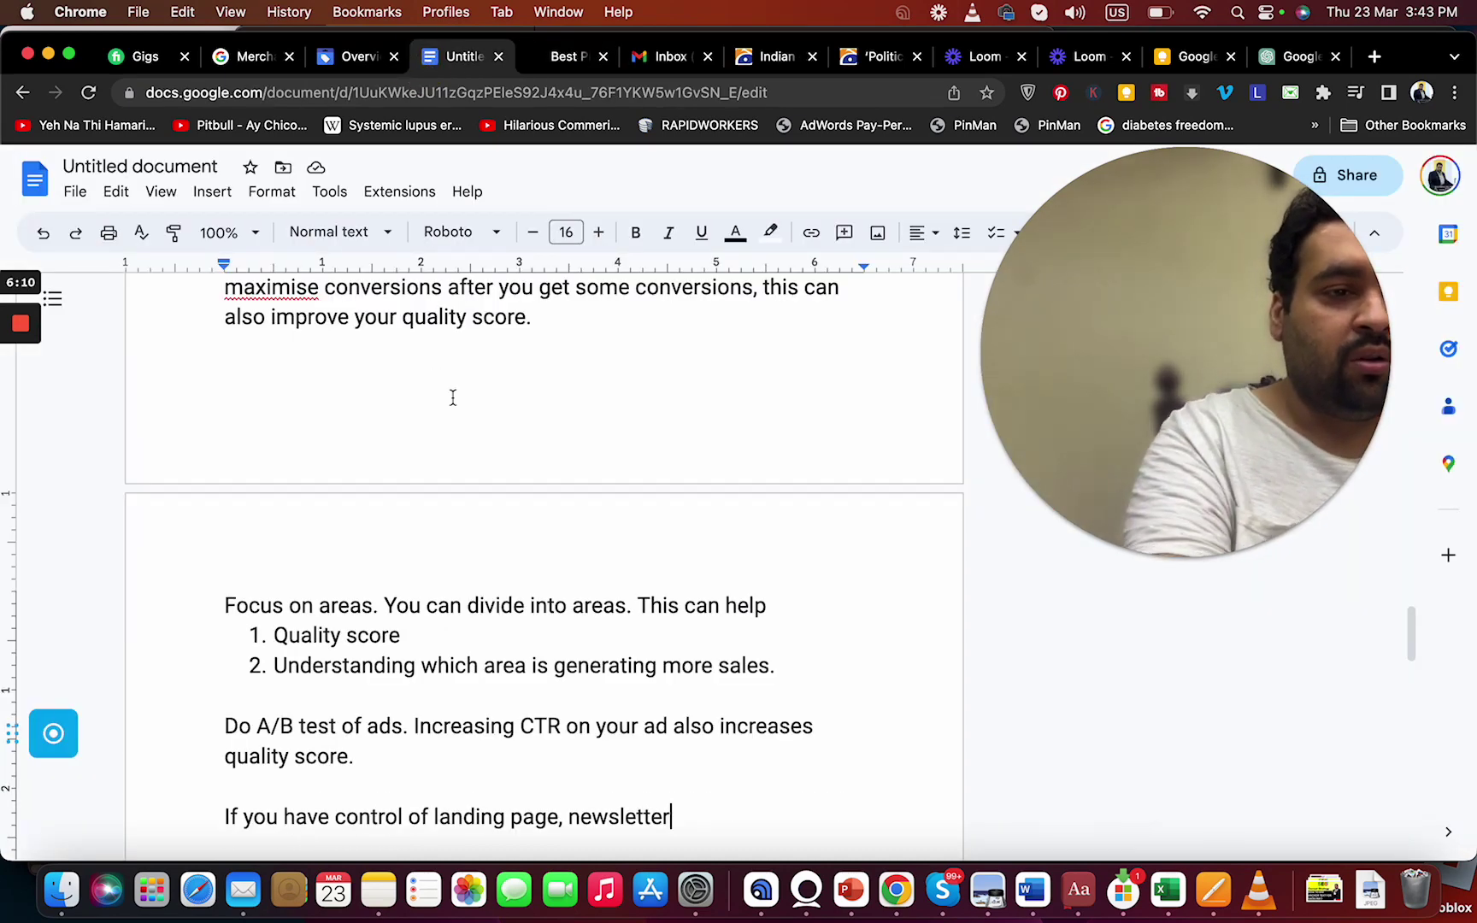
# - Append ', why you on your landing page' after 'newsletter'
pyautogui.write(', why you')
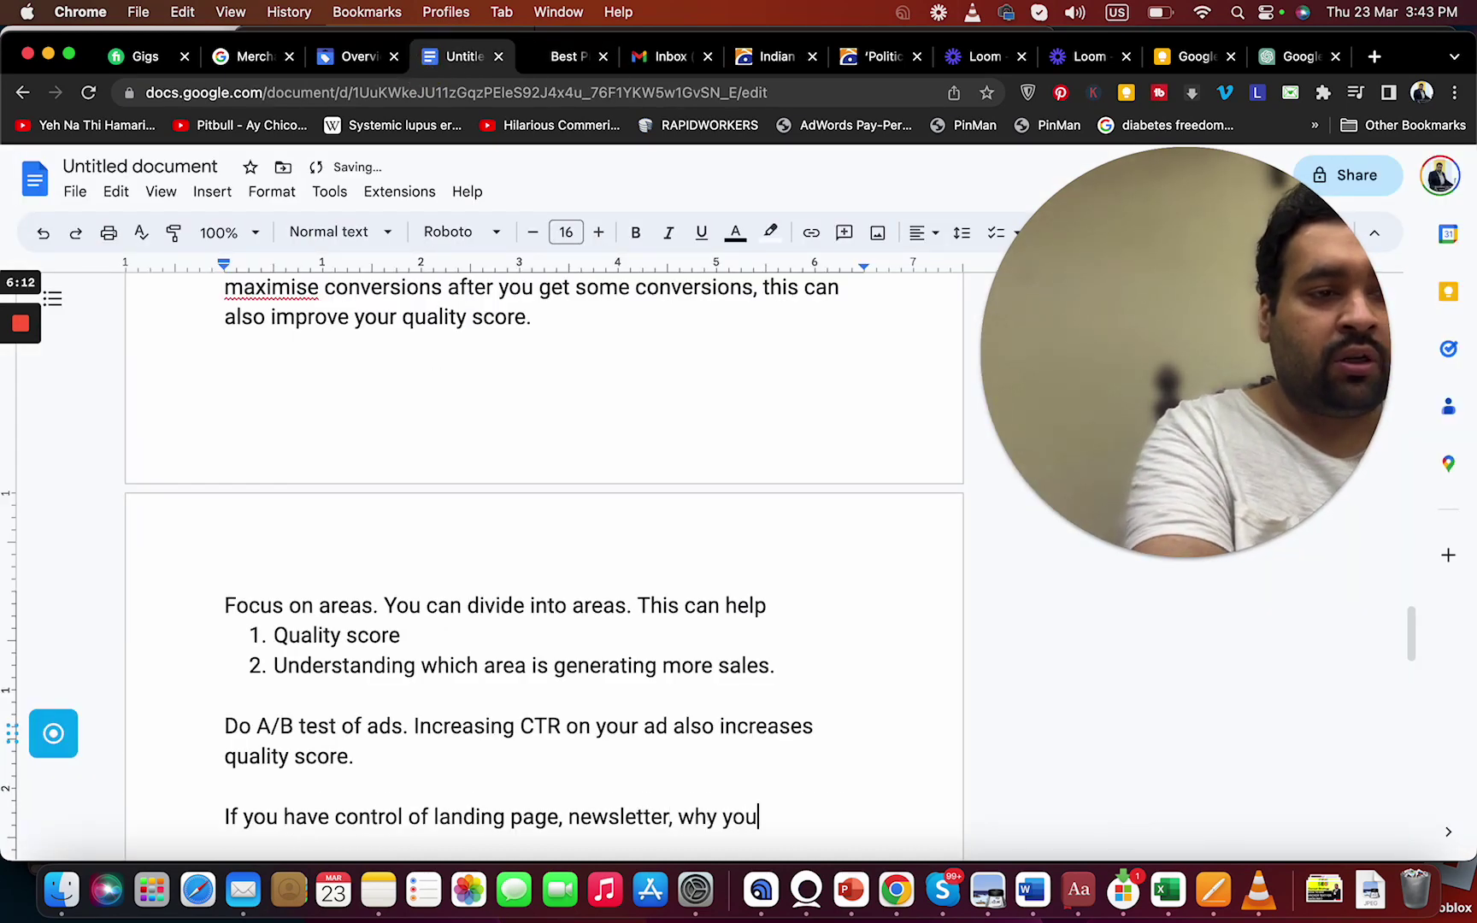
pyautogui.write(' on your landin')
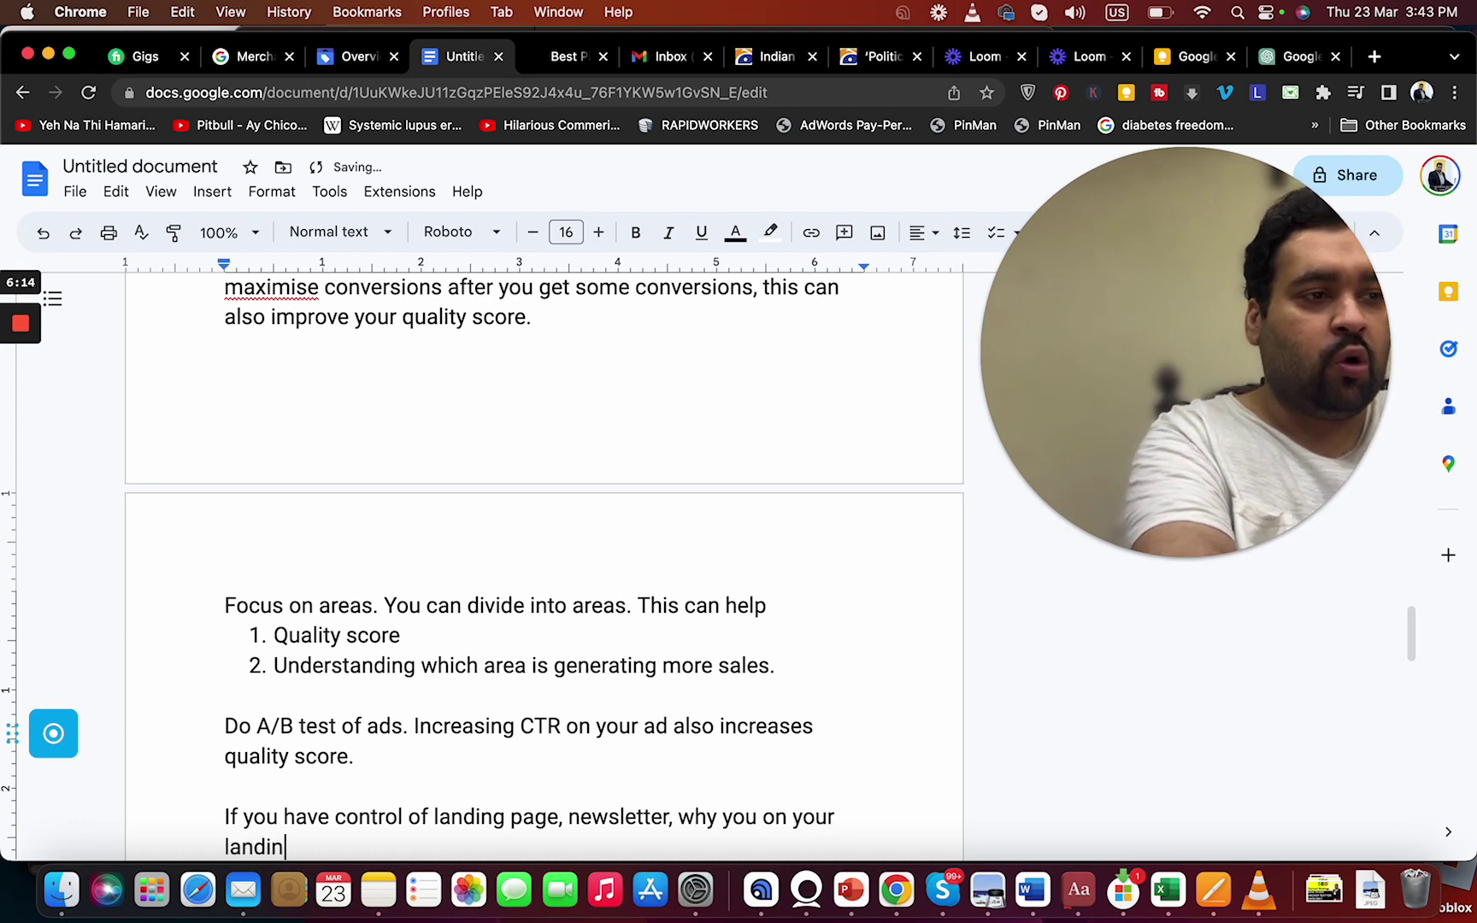
pyautogui.write('g page')
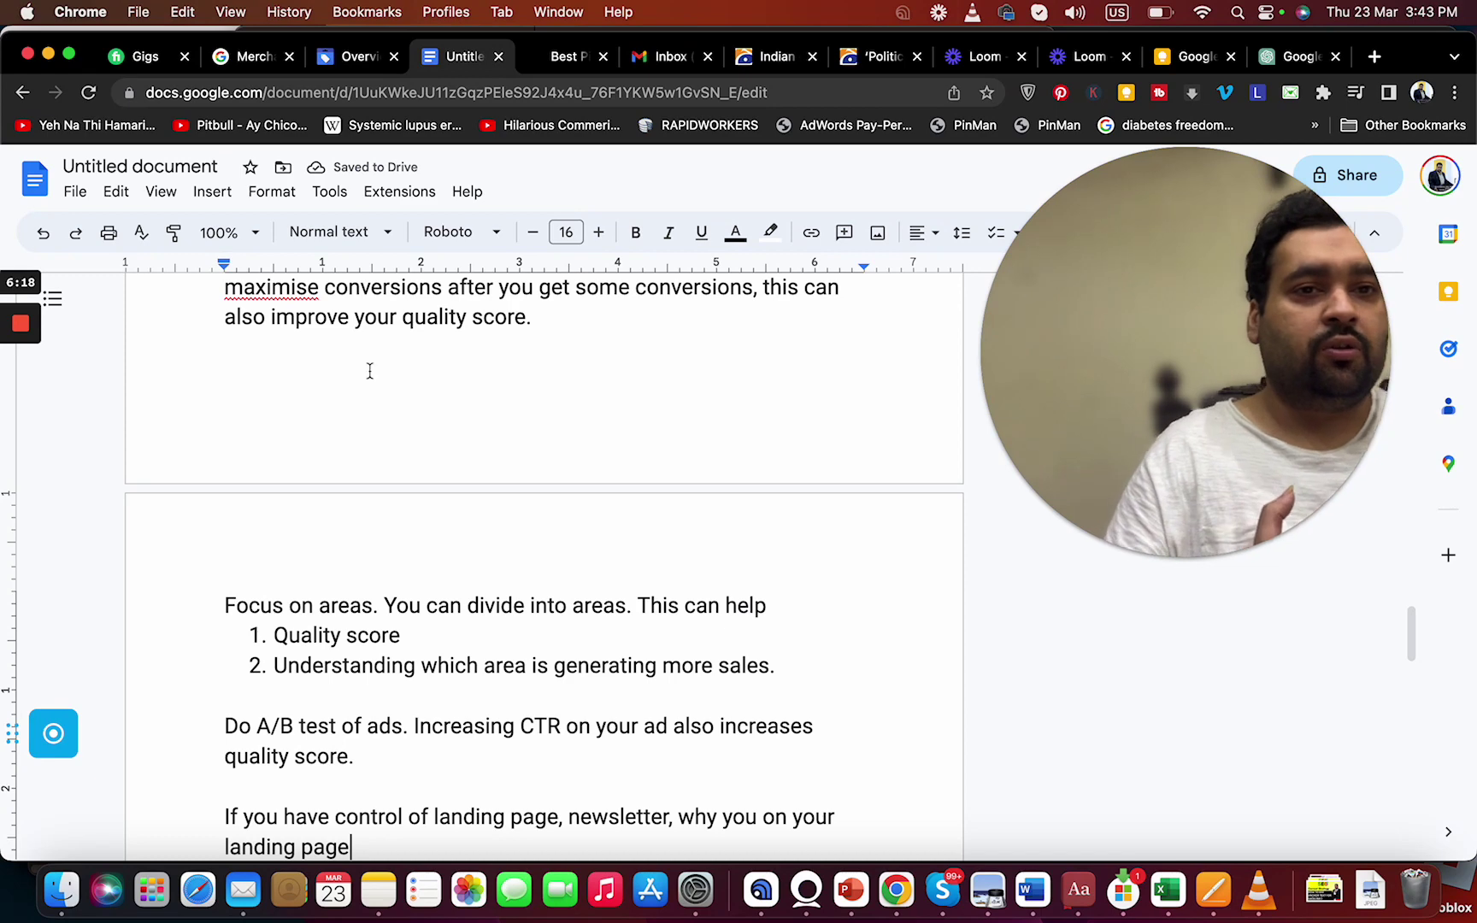
# - Expand the Loom webcam bubble to fill nearly the whole screen over the document
pyautogui.click(1194, 562)
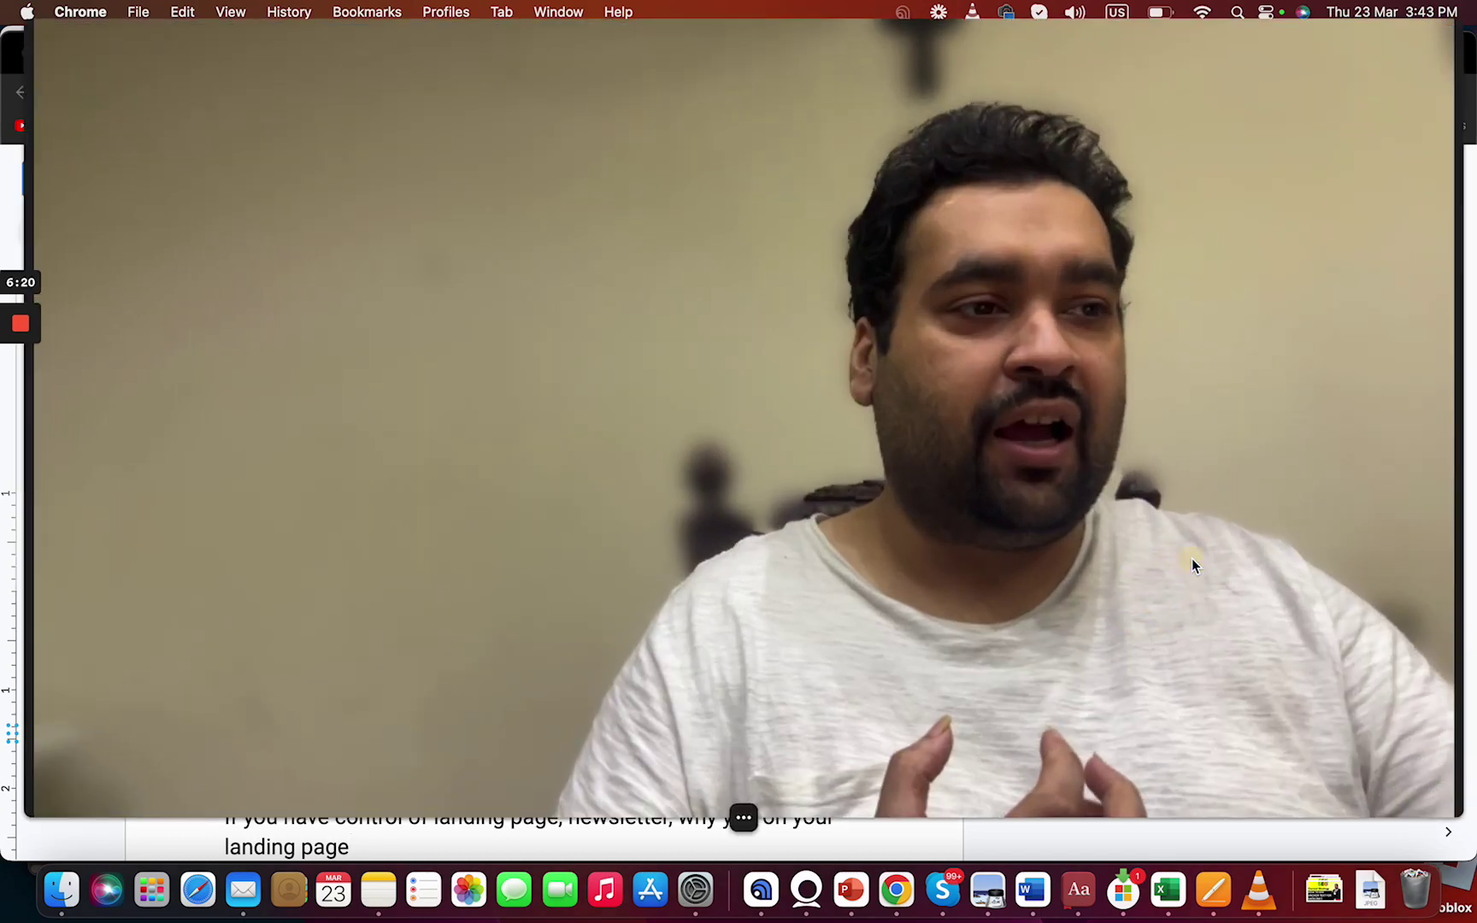